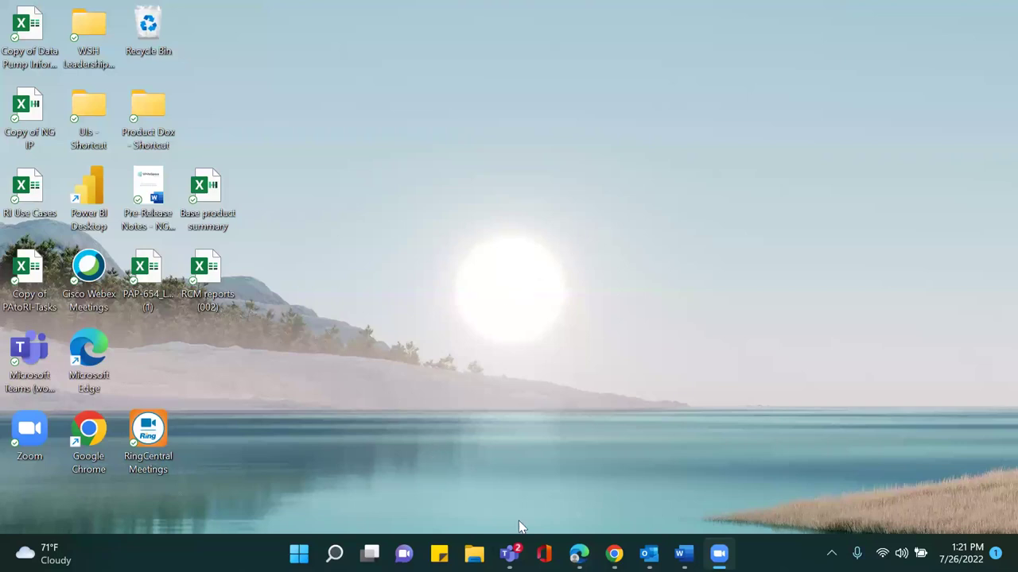
# Bring the Chrome window with the Data Discovery Home dashboard to the front.
pyautogui.hotkey('alt', 'Tab')
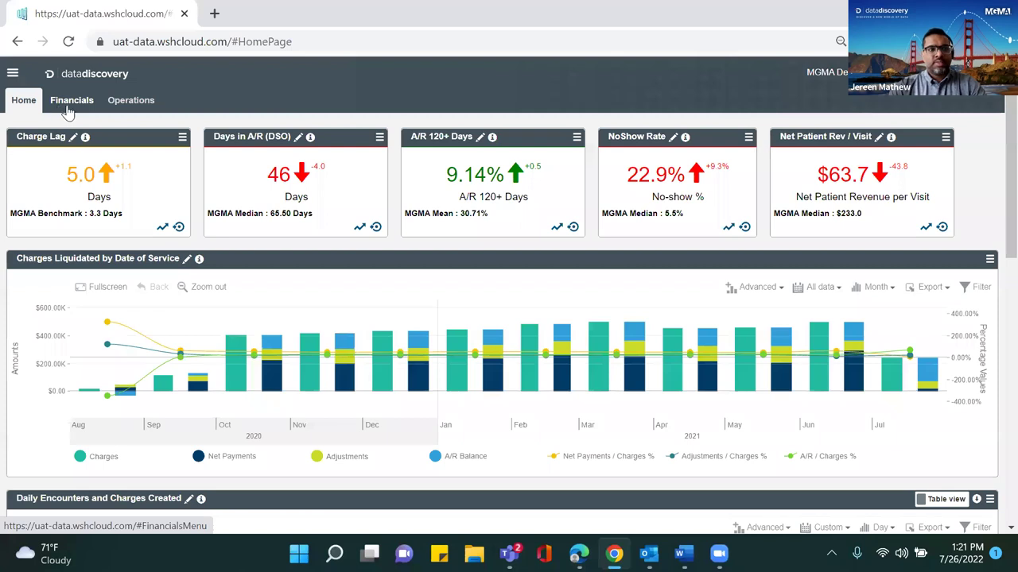
pyautogui.click(131, 103)
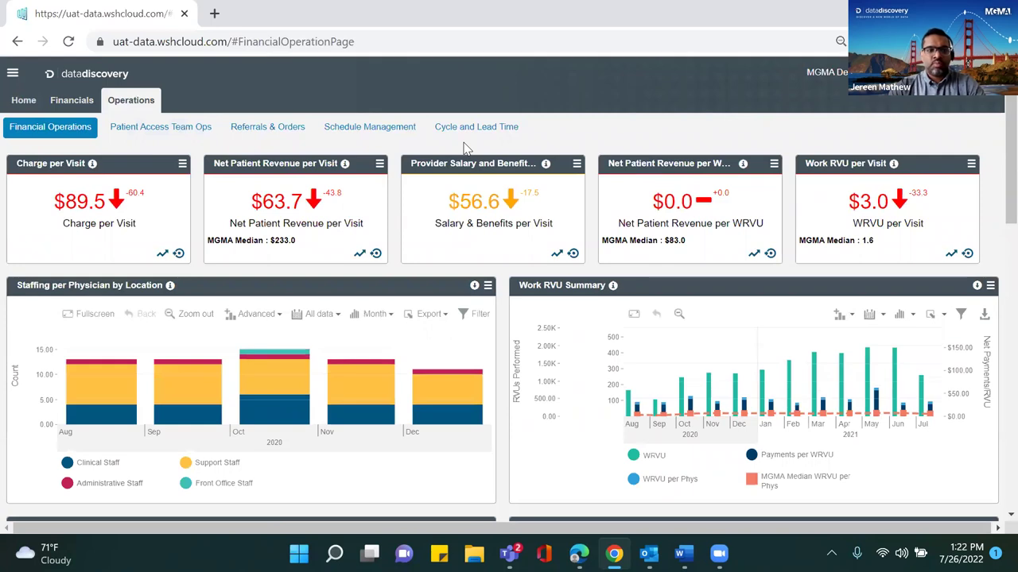
pyautogui.click(68, 104)
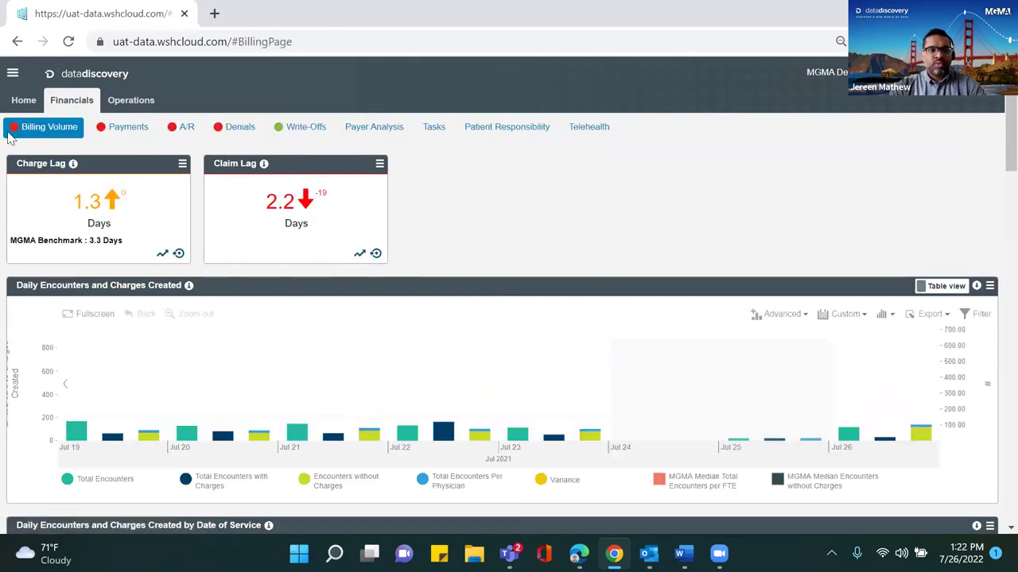
pyautogui.click(24, 102)
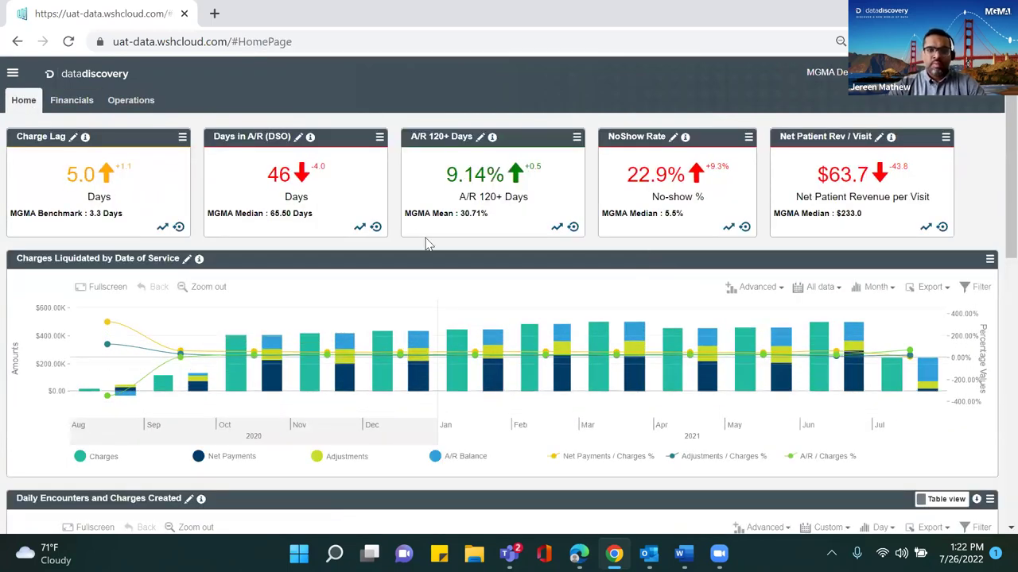
# Hide Net Payments, Adjustments, A/R Balance and the three % lines on the Charges Liquidated chart.
pyautogui.scroll(-3, 426, 245)
pyautogui.scroll(-4, 426, 244)
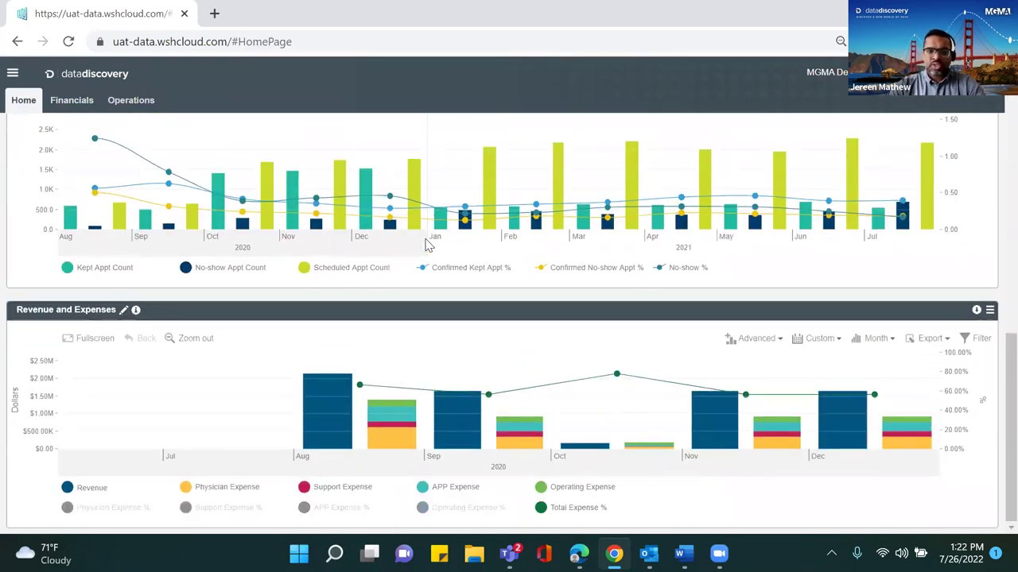
pyautogui.scroll(2, 426, 245)
pyautogui.scroll(5, 425, 245)
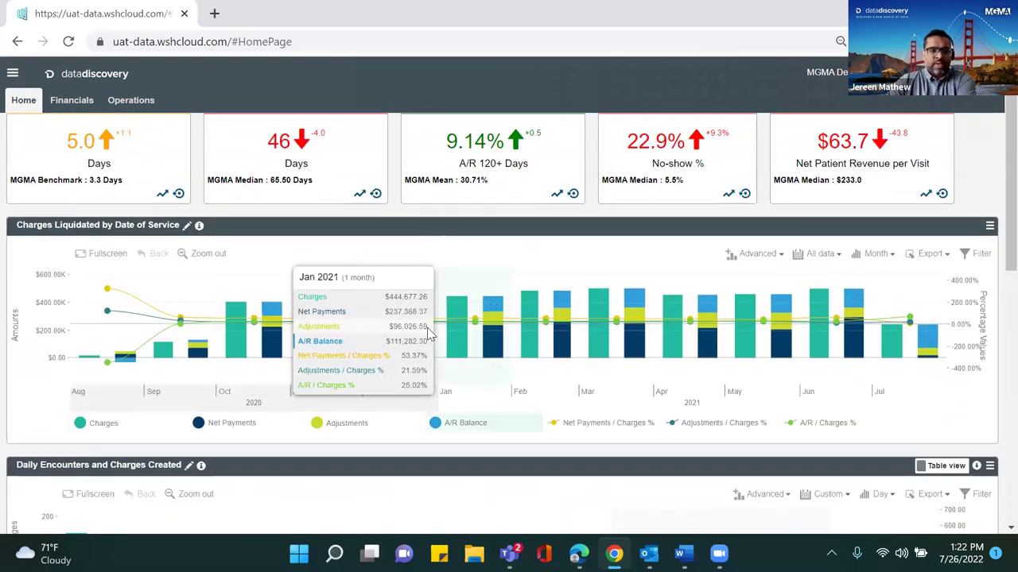
pyautogui.click(228, 432)
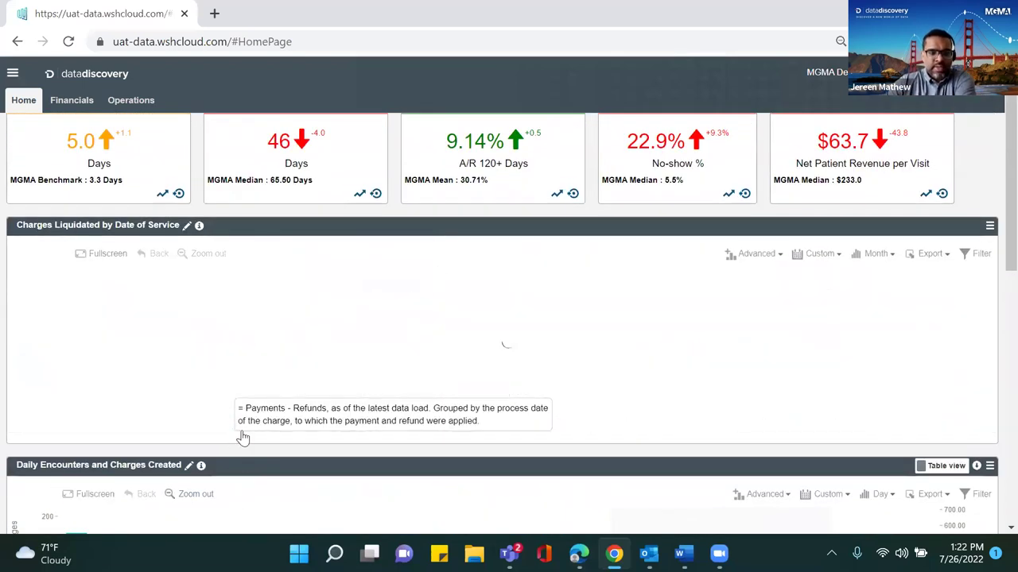
pyautogui.click(350, 426)
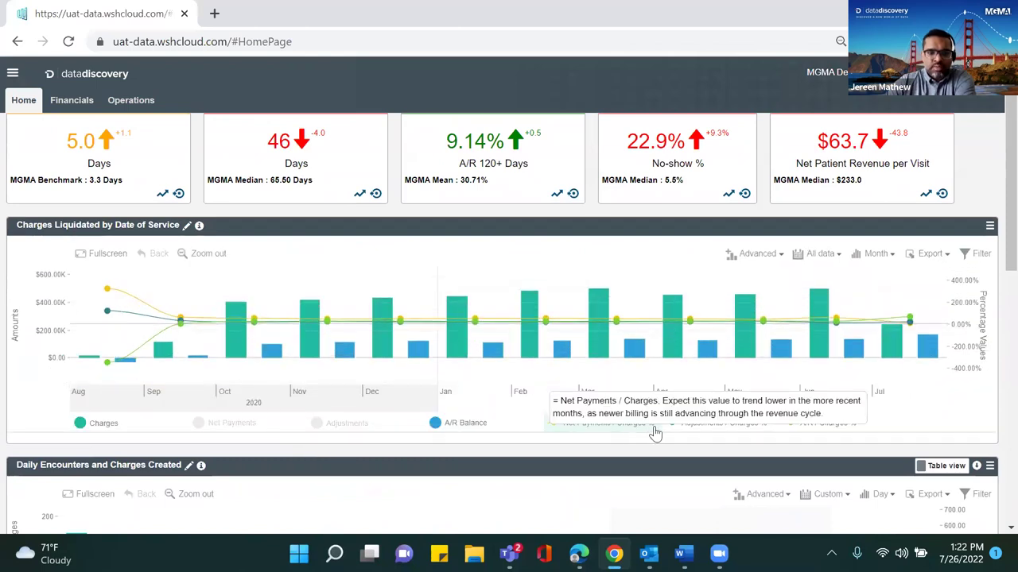
pyautogui.click(459, 423)
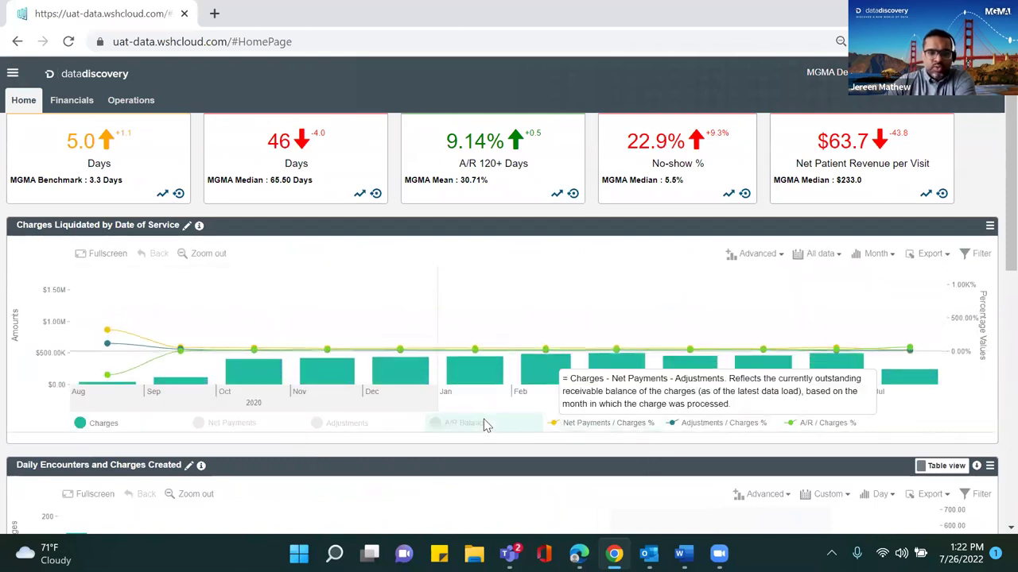
pyautogui.click(815, 426)
pyautogui.click(715, 423)
pyautogui.click(598, 424)
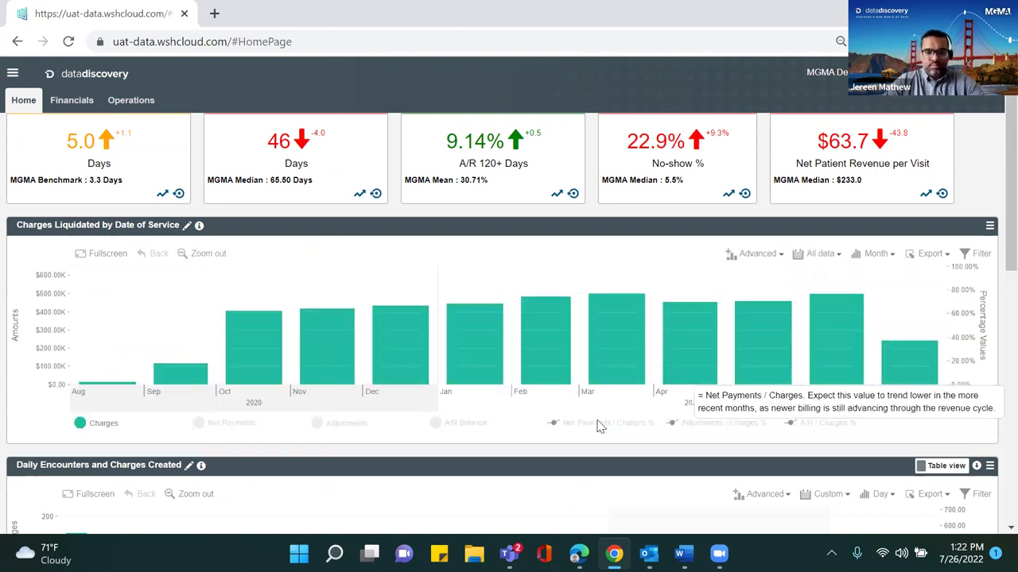
# Restore the Net Payments and Adjustments bars and open the chart's filter options.
pyautogui.click(213, 423)
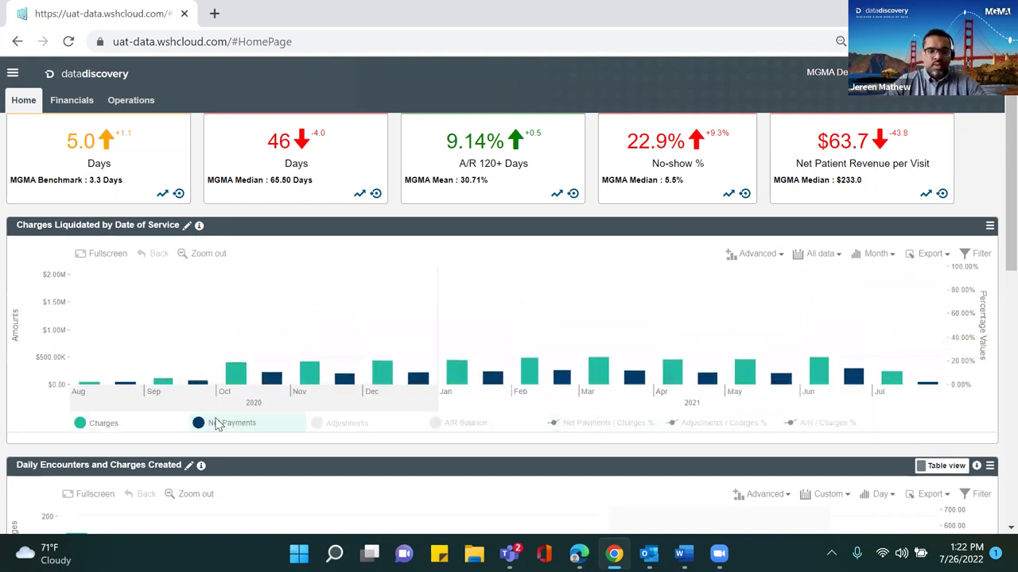
pyautogui.click(336, 426)
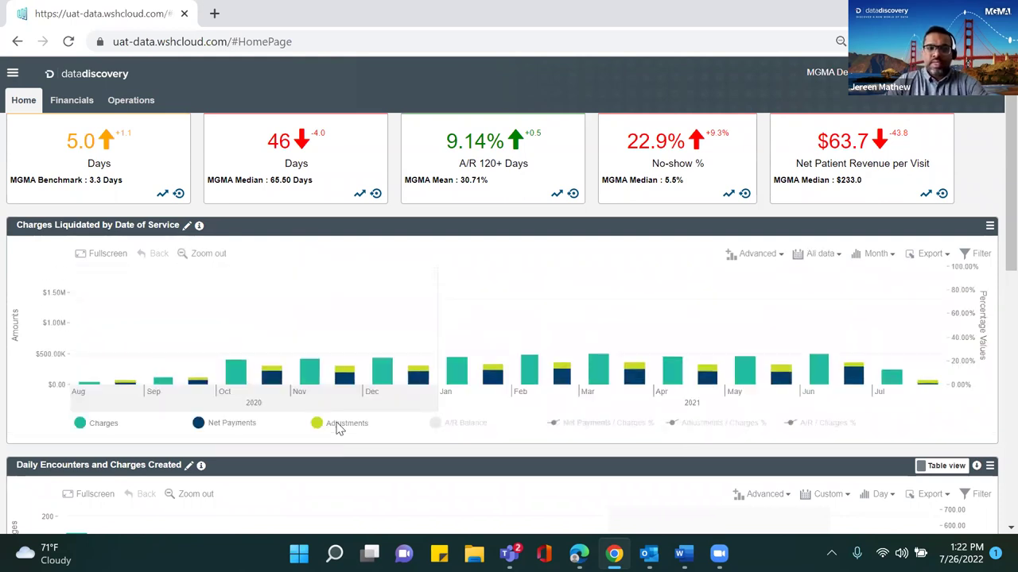
pyautogui.click(977, 258)
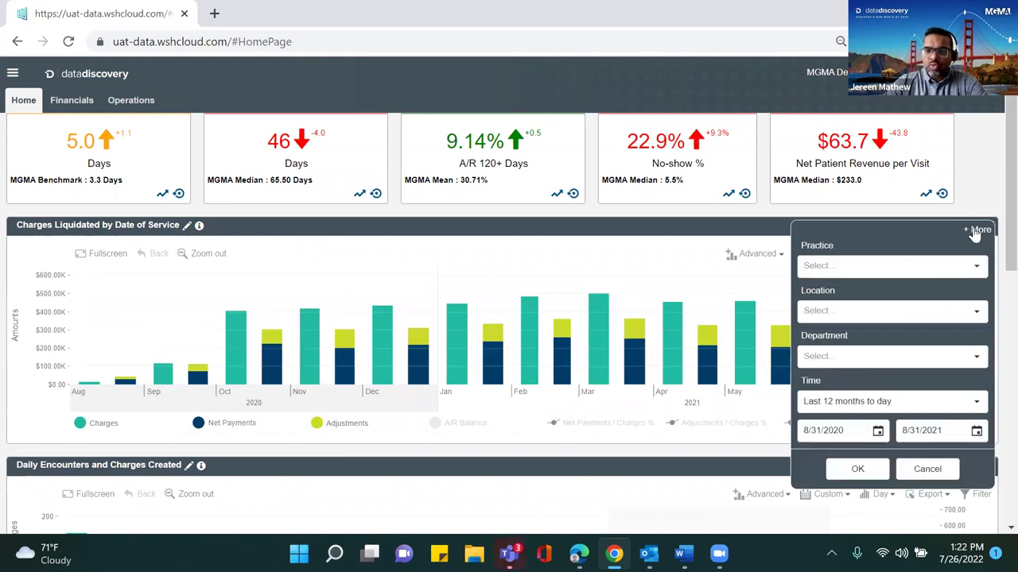
# Expand the extra filter fields, cancel the filter, and view the chart's export format choices.
pyautogui.click(975, 232)
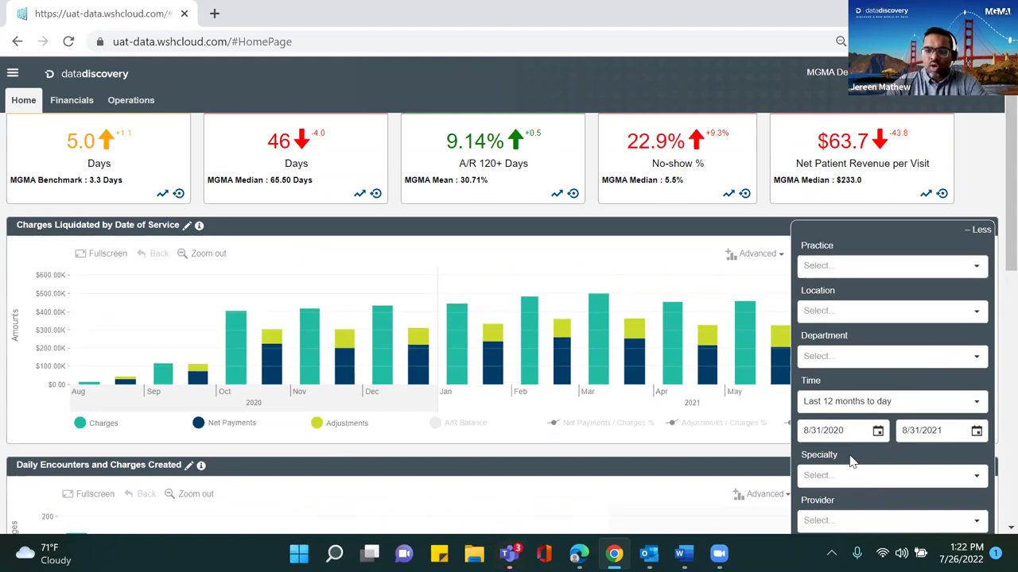
pyautogui.scroll(-3, 850, 461)
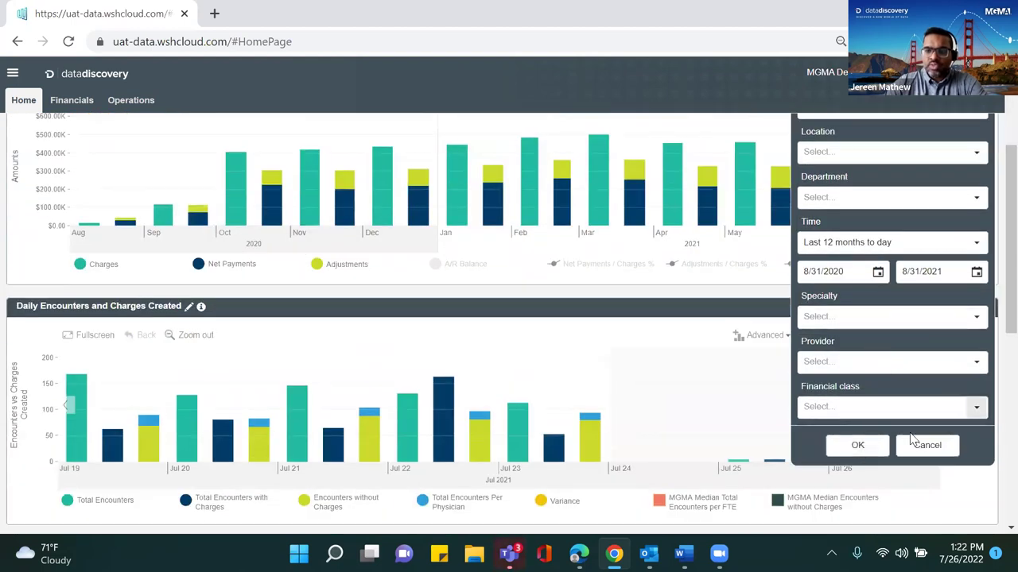
pyautogui.click(924, 444)
pyautogui.scroll(3, 910, 379)
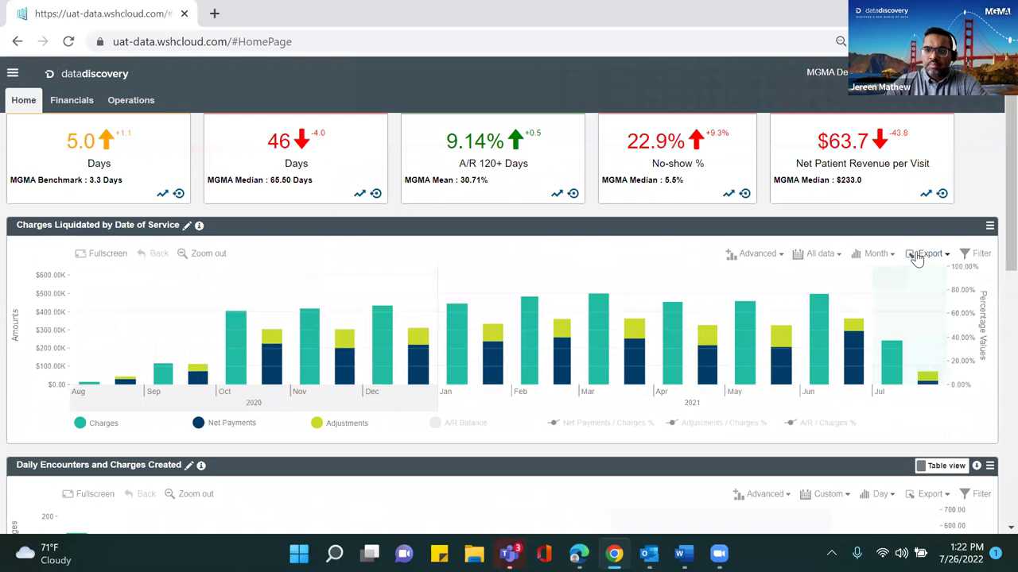
pyautogui.click(916, 256)
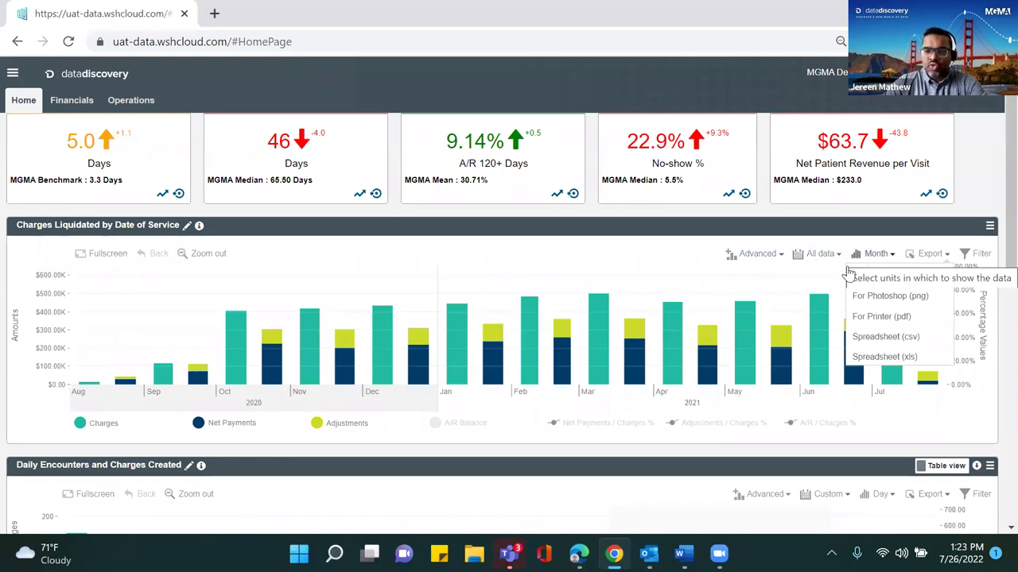
# Zoom the charges chart to Jan–Jul 2021, try Quarter and Half groupings, then return to Month.
pyautogui.click(817, 280)
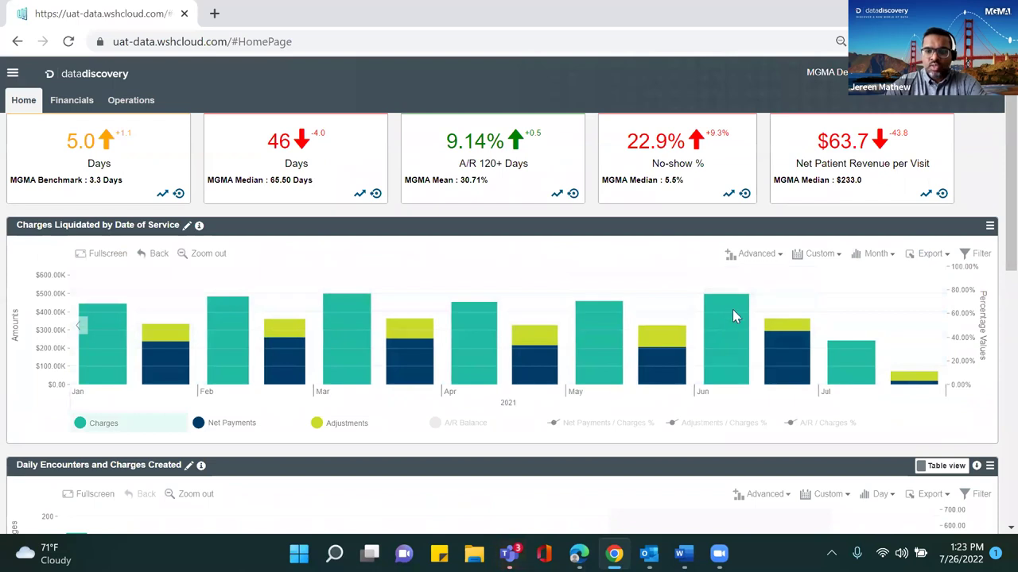
pyautogui.click(874, 253)
pyautogui.click(856, 287)
pyautogui.click(865, 253)
pyautogui.click(858, 322)
pyautogui.click(879, 254)
pyautogui.click(878, 276)
# Group the Daily Encounters chart by week, then back by month.
pyautogui.scroll(-2, 866, 318)
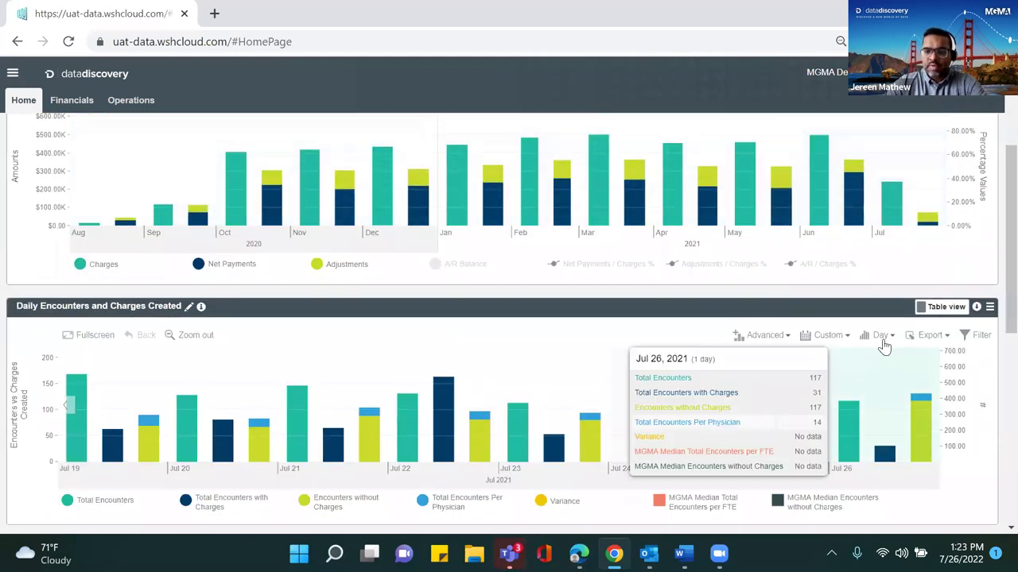
pyautogui.scroll(-1, 886, 342)
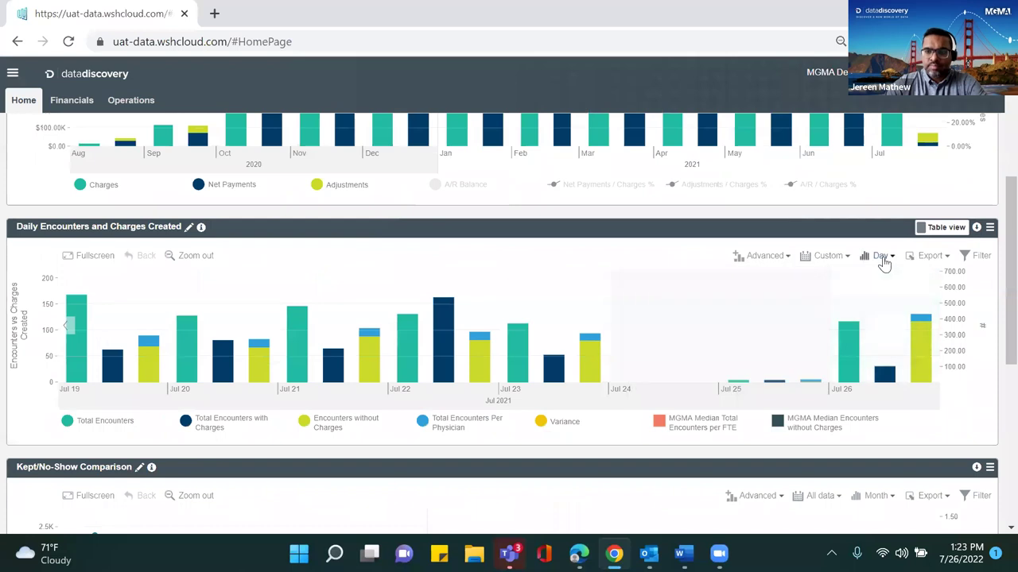
pyautogui.click(881, 256)
pyautogui.click(858, 302)
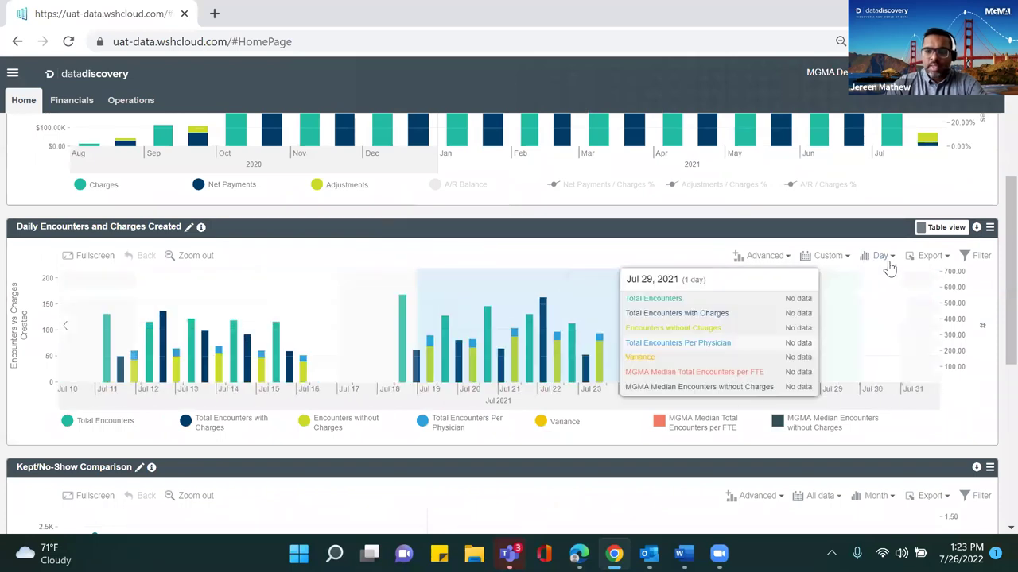
pyautogui.click(883, 256)
pyautogui.click(858, 315)
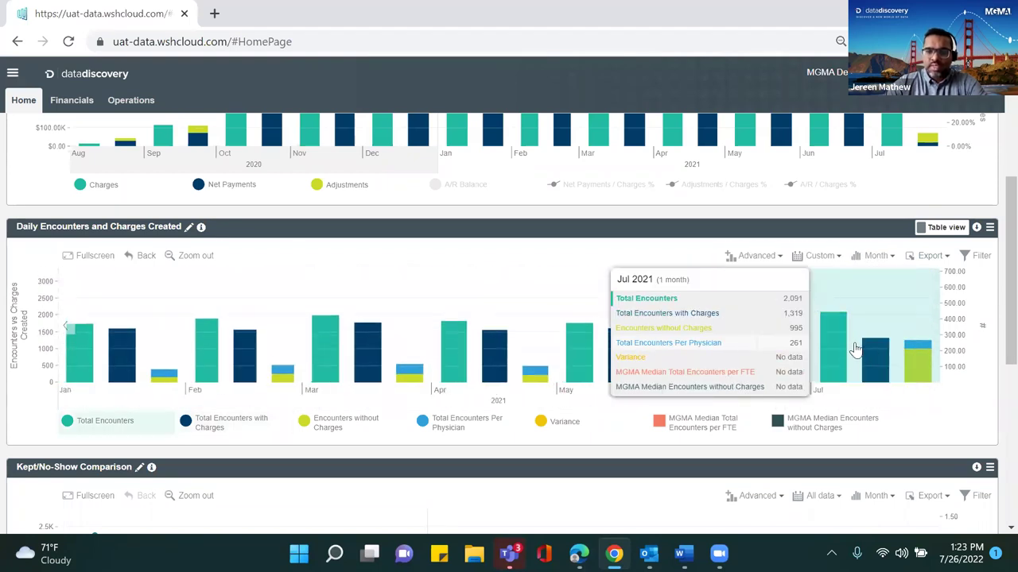
# Drill the Jul 2021 encounters bars down by financial class.
pyautogui.click(844, 342)
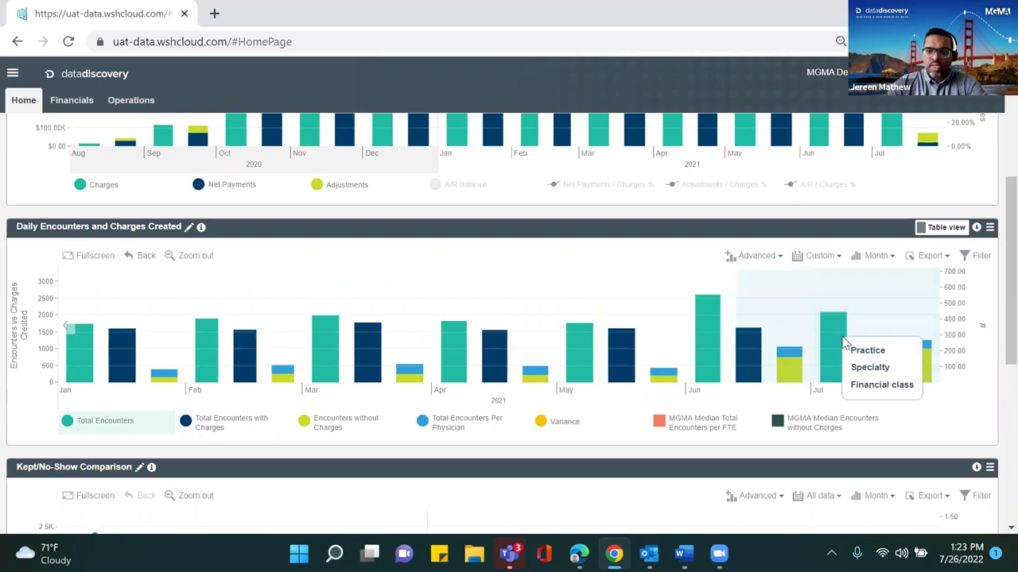
pyautogui.click(869, 385)
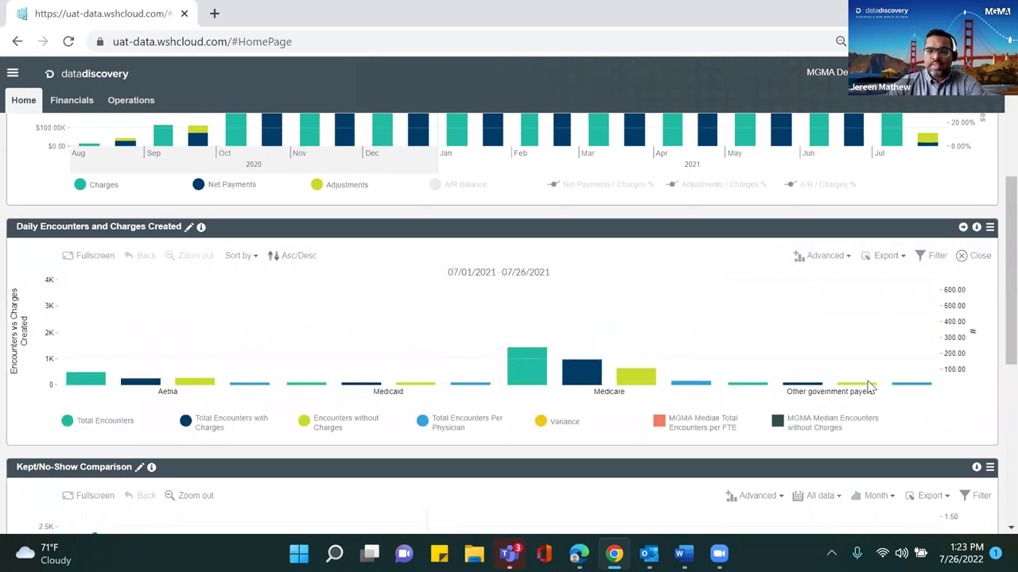
pyautogui.moveTo(369, 352)
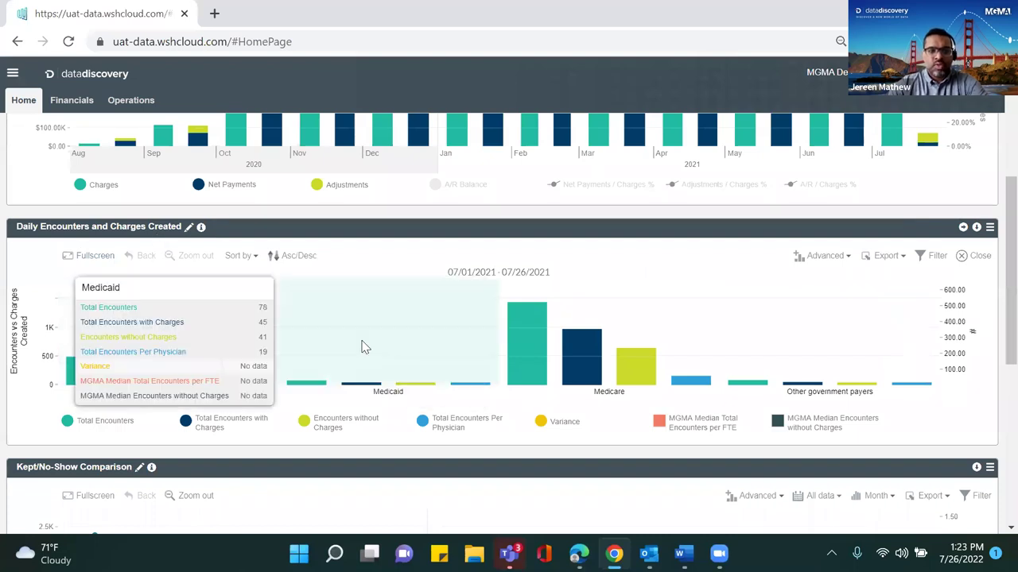
pyautogui.moveTo(522, 362)
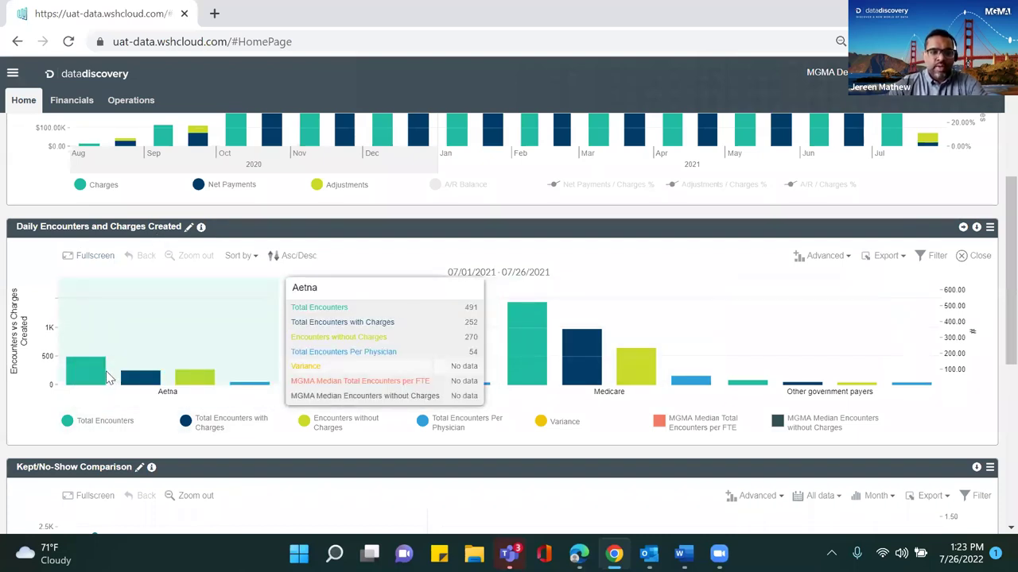
pyautogui.moveTo(458, 363)
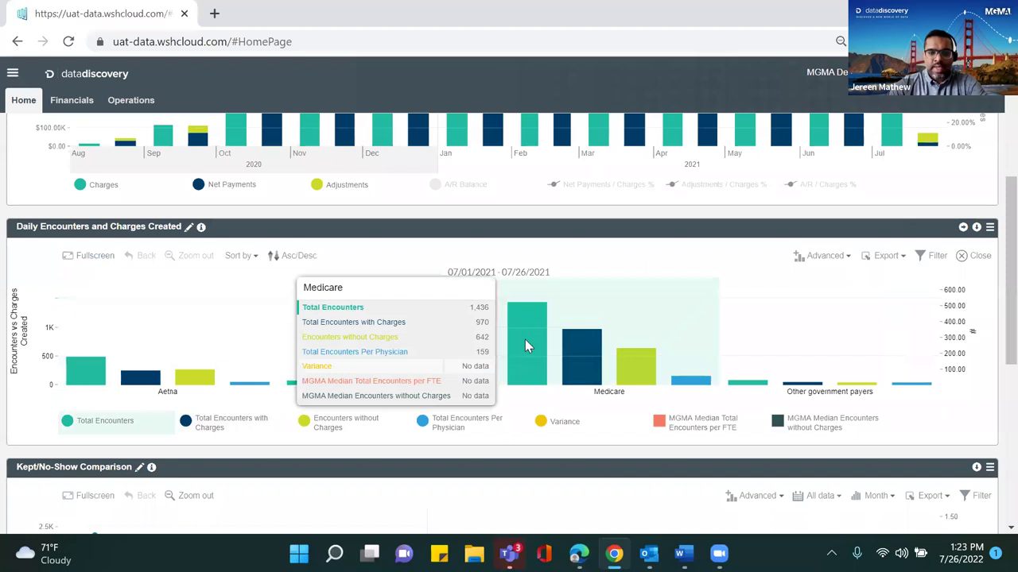
pyautogui.moveTo(227, 423)
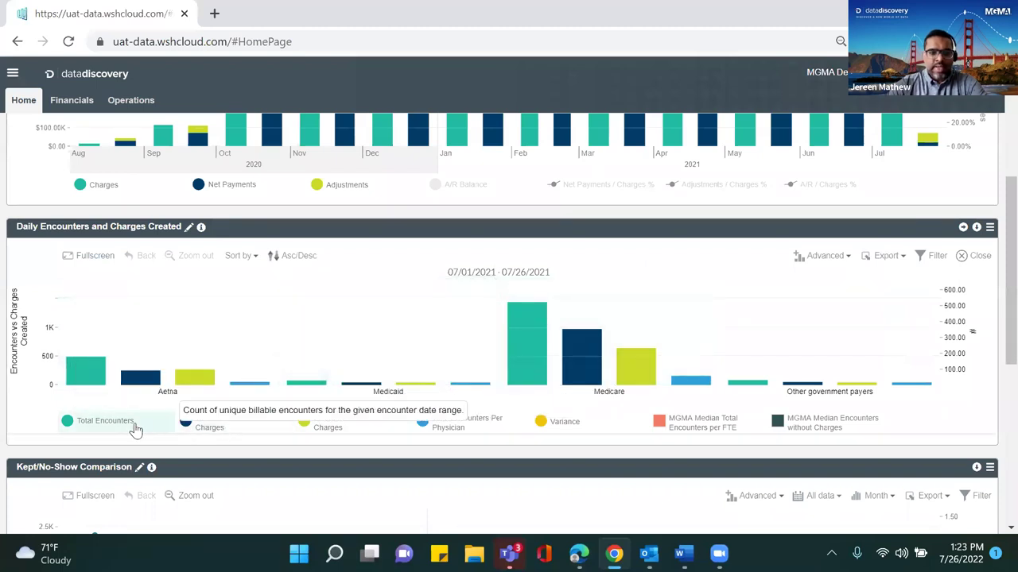
# Hide all series except Total Encounters with Charges, including Variance and both MGMA Median series.
pyautogui.click(63, 420)
pyautogui.click(362, 429)
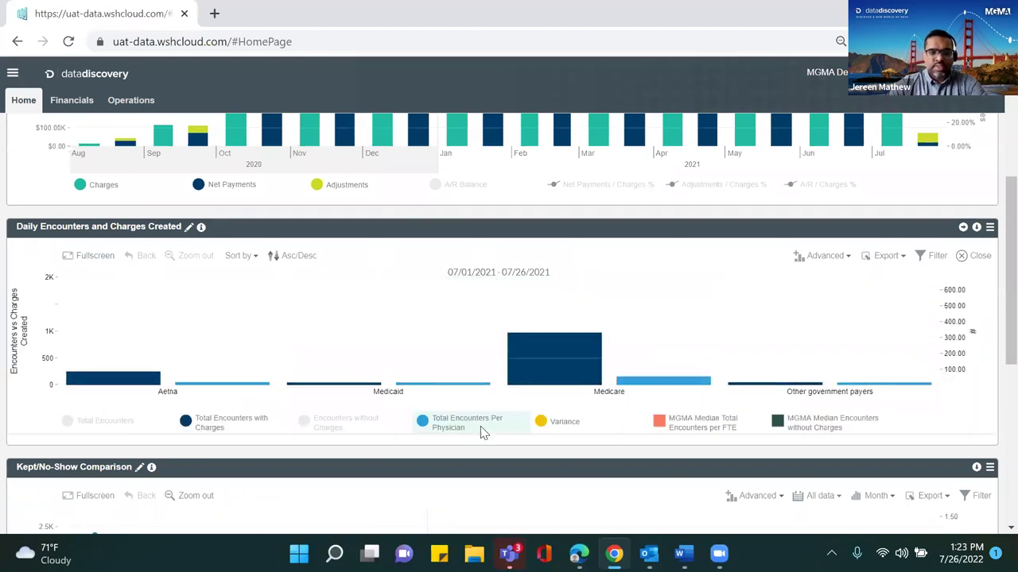
pyautogui.click(524, 430)
pyautogui.click(561, 431)
pyautogui.click(748, 428)
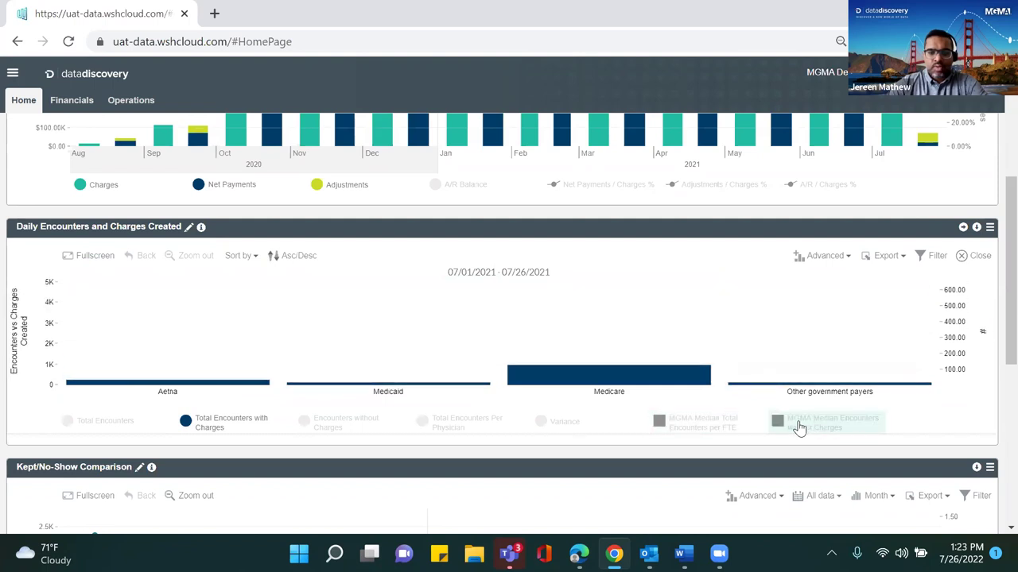
pyautogui.click(801, 425)
# Drill into the Medicare bar, then close the resulting error to restore monthly Jan–Jul 2021 bars.
pyautogui.moveTo(627, 348)
pyautogui.click(657, 328)
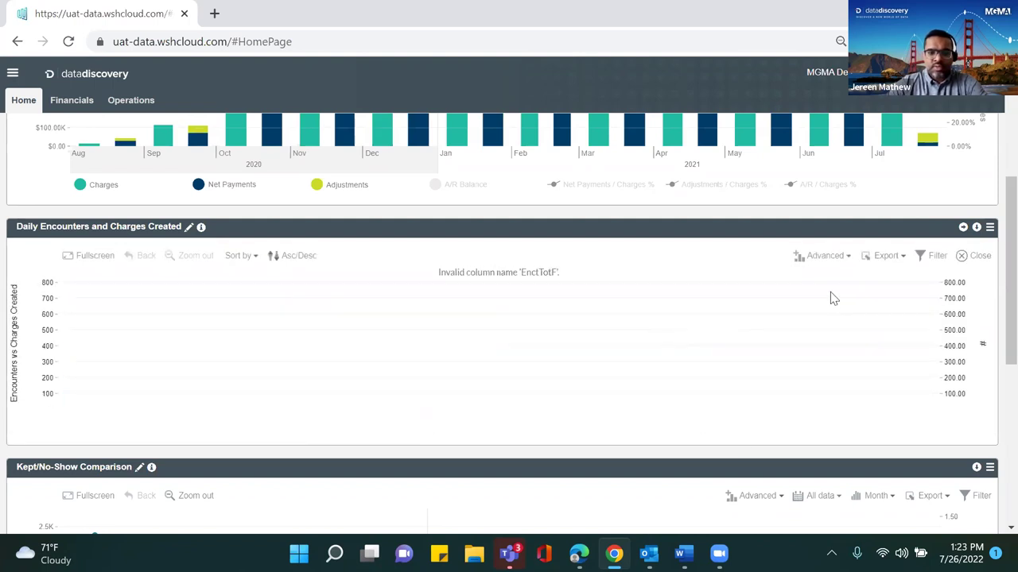
pyautogui.click(987, 259)
# Return the encounters chart to monthly view and go to the Financials Payments dashboard.
pyautogui.click(990, 257)
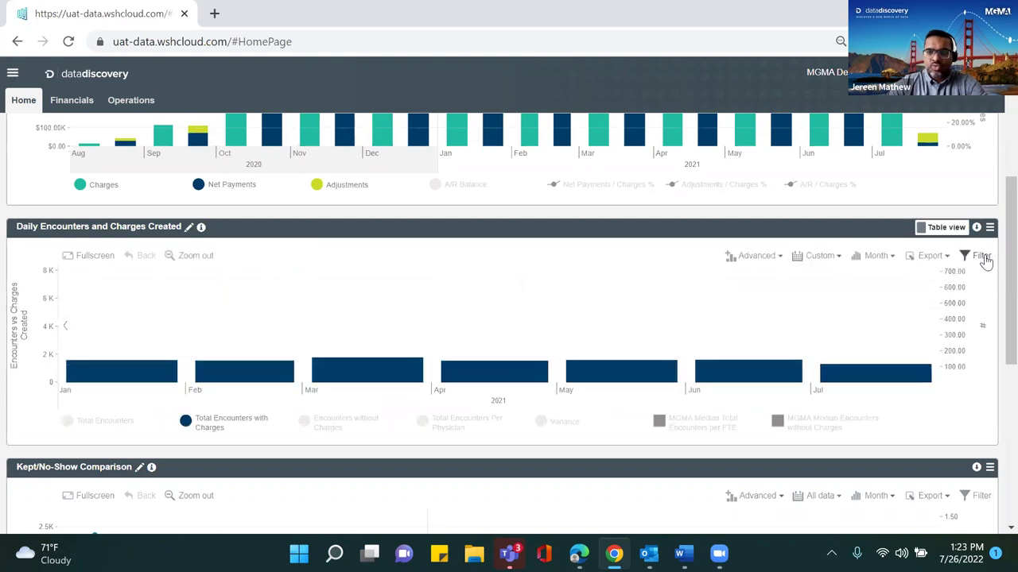
pyautogui.scroll(1, 920, 230)
pyautogui.scroll(2, 910, 230)
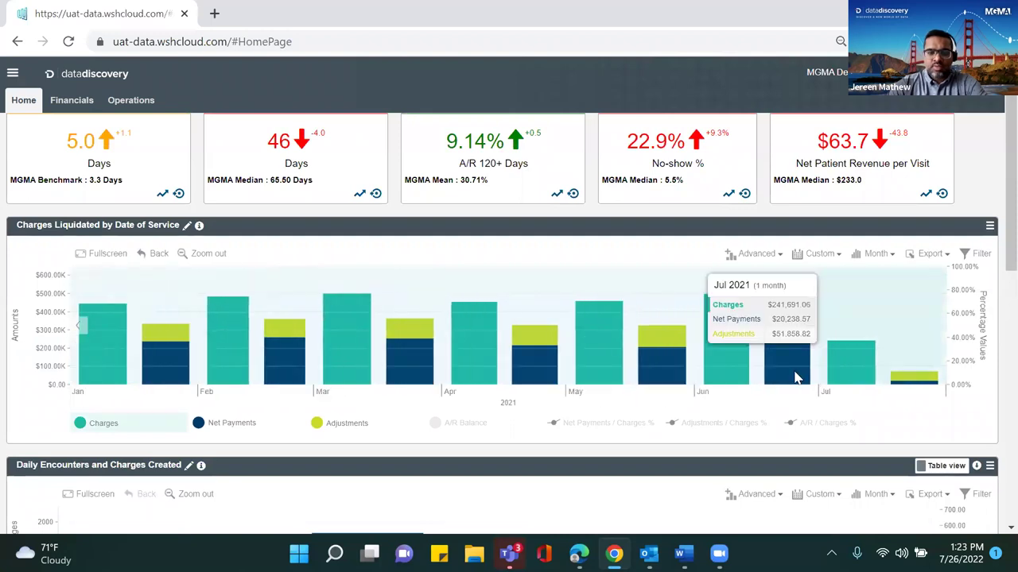
pyautogui.scroll(-2, 182, 150)
pyautogui.click(72, 100)
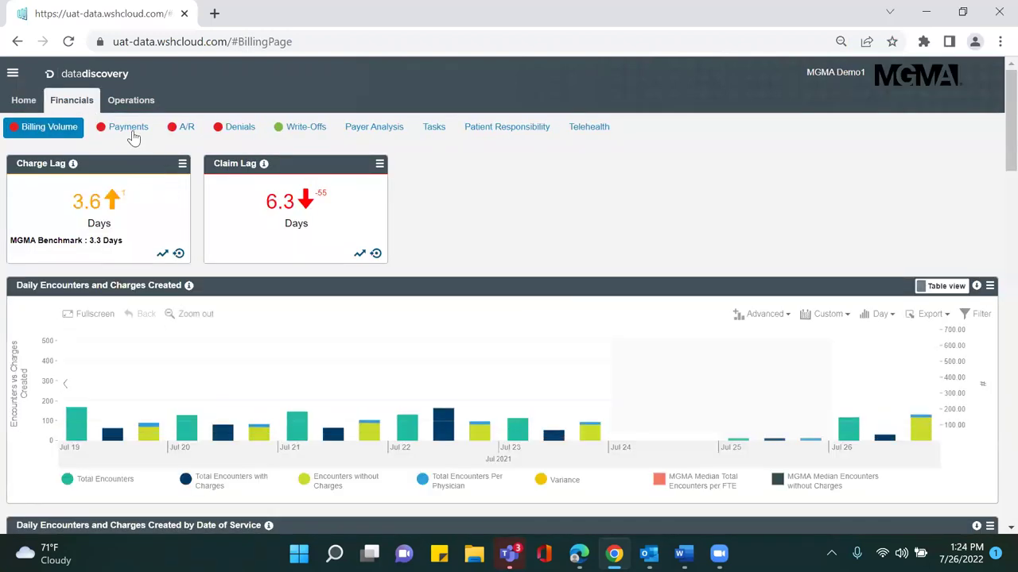
pyautogui.click(130, 130)
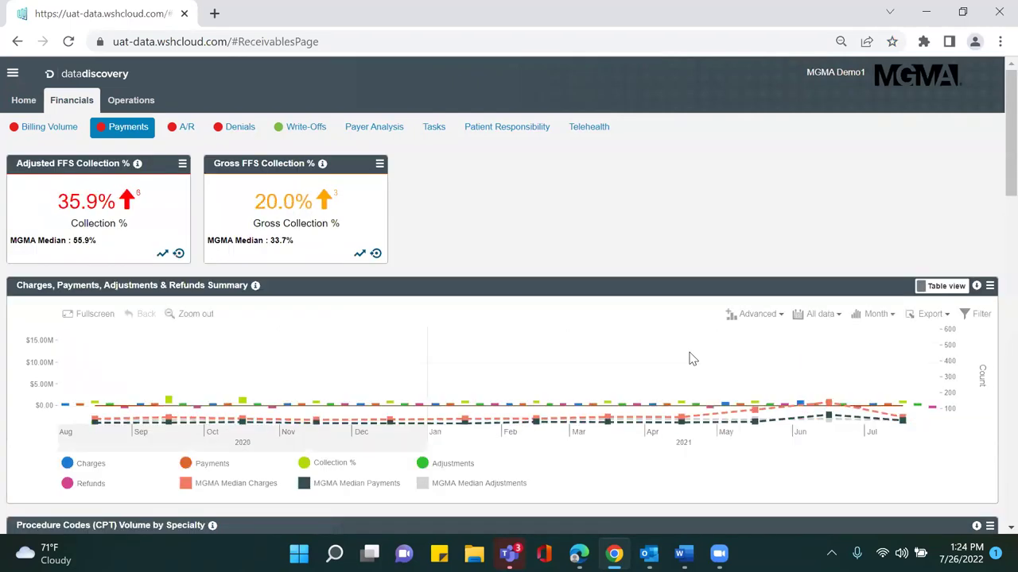
# Drill Jul 2021 by Financial Class into payers and list BCBS Med Advantage encounter details.
pyautogui.scroll(-1, 688, 357)
pyautogui.moveTo(889, 326)
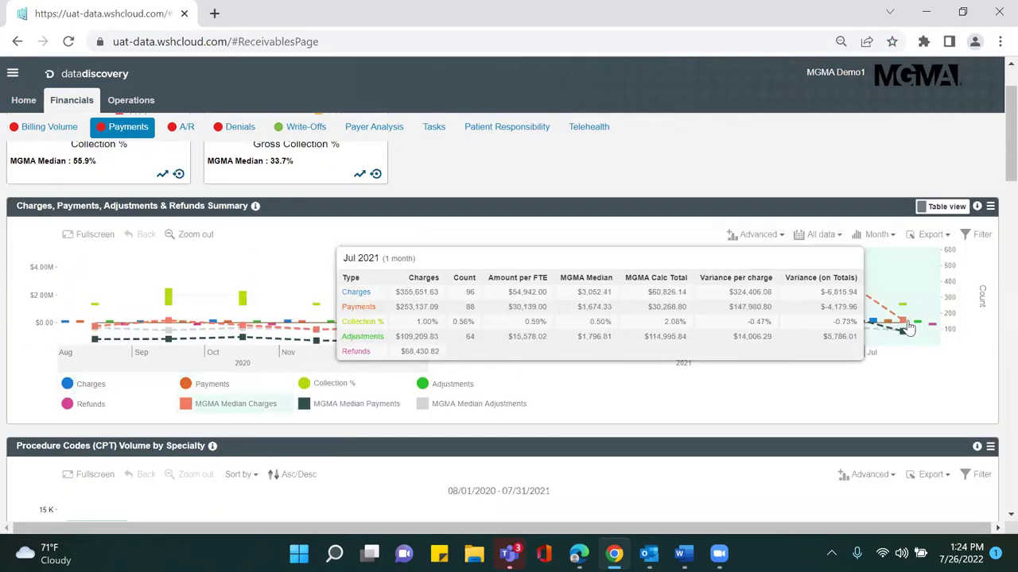
pyautogui.click(902, 325)
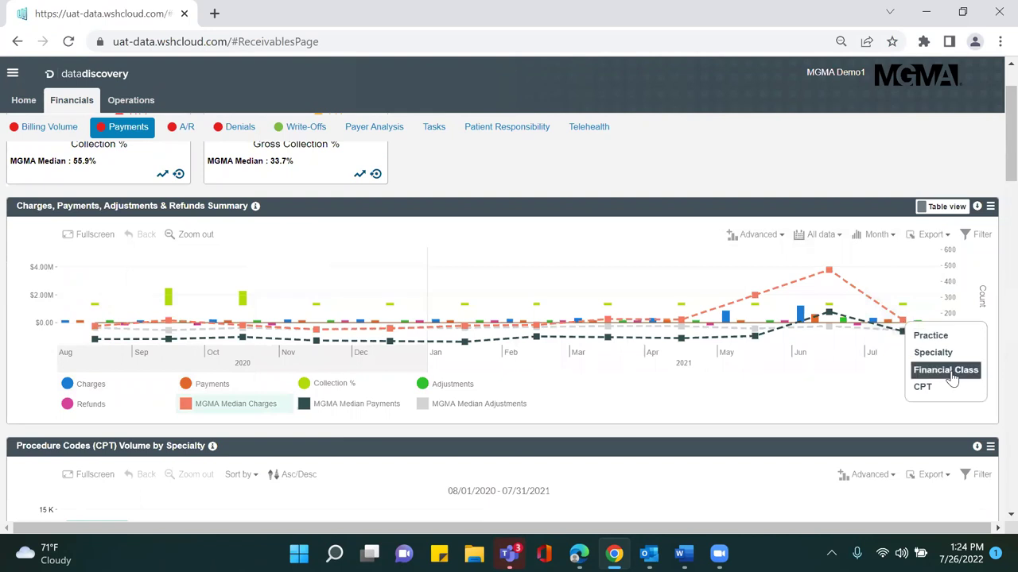
pyautogui.click(951, 372)
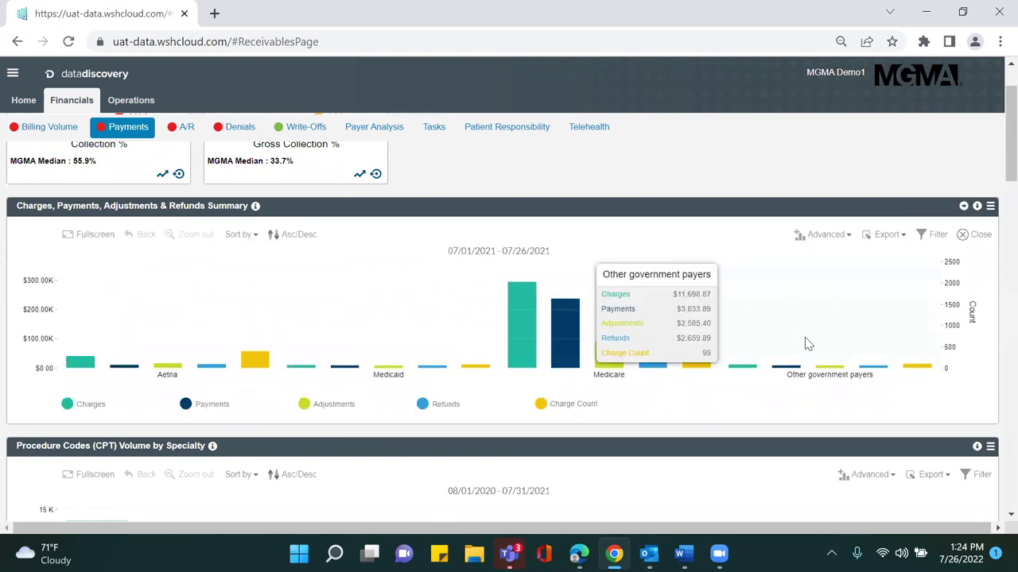
pyautogui.click(518, 320)
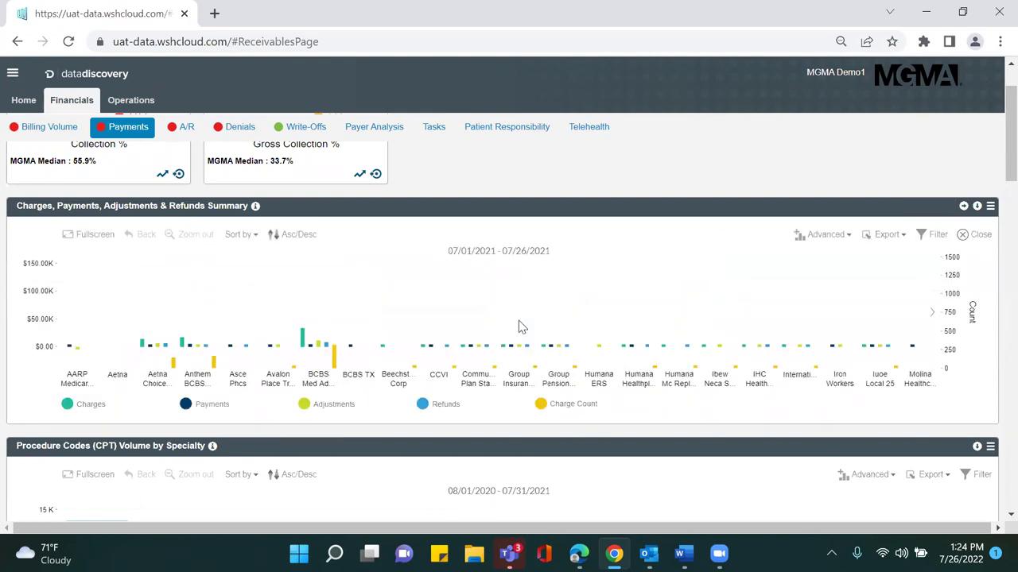
pyautogui.click(303, 307)
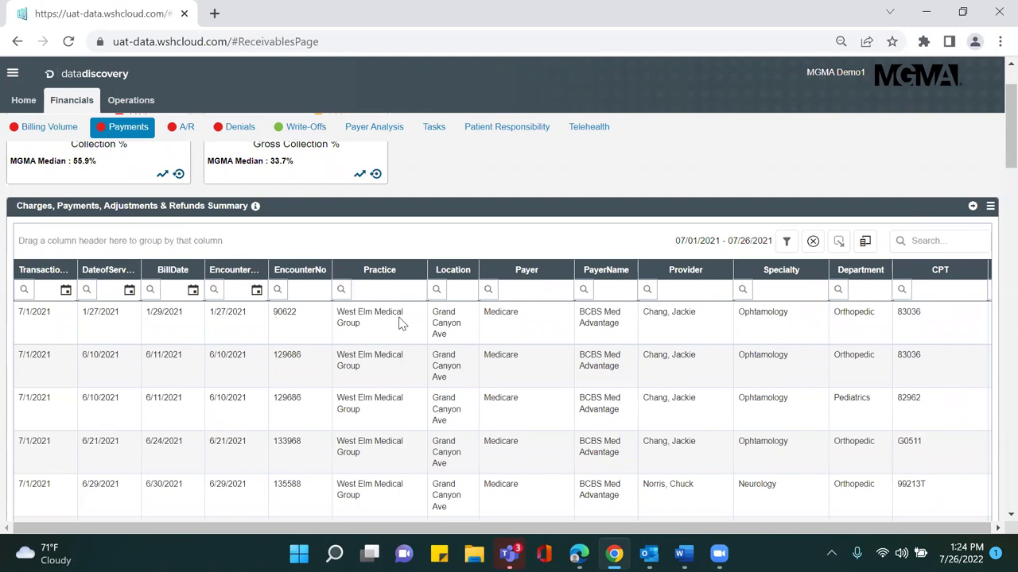
# Close the detail table and move via Home to the Operations Financial Operations dashboard.
pyautogui.click(813, 242)
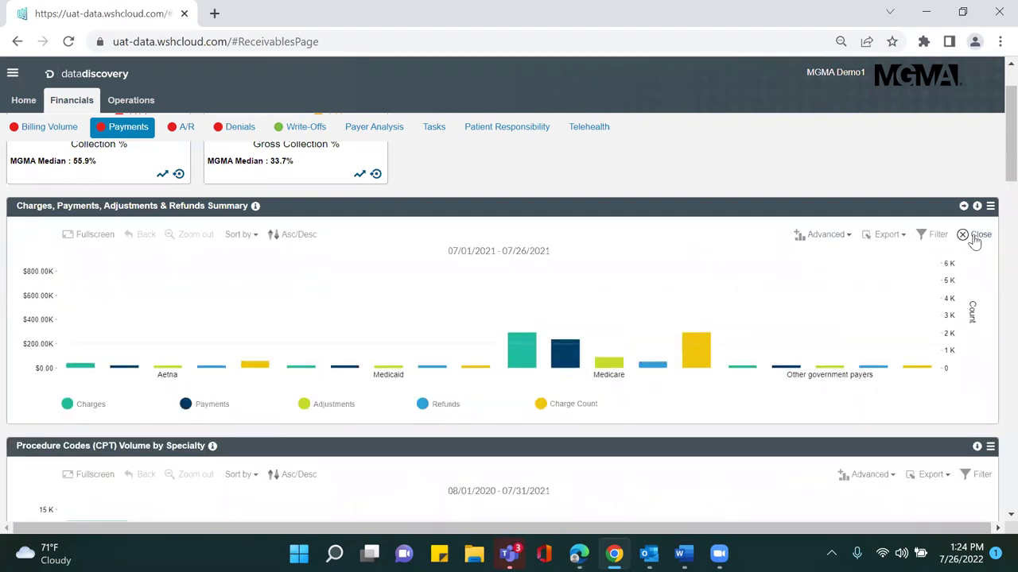
pyautogui.click(17, 103)
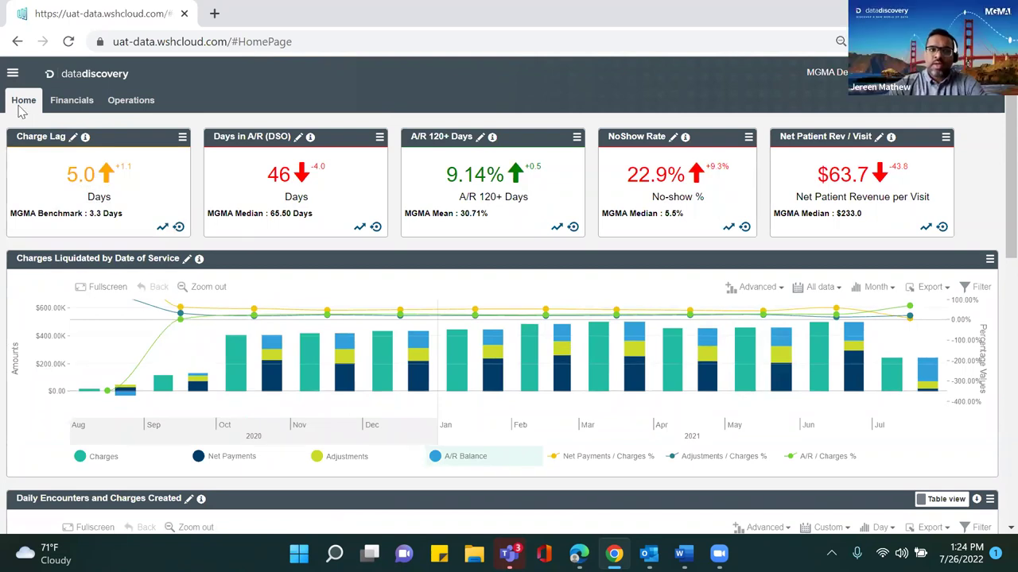
pyautogui.click(130, 103)
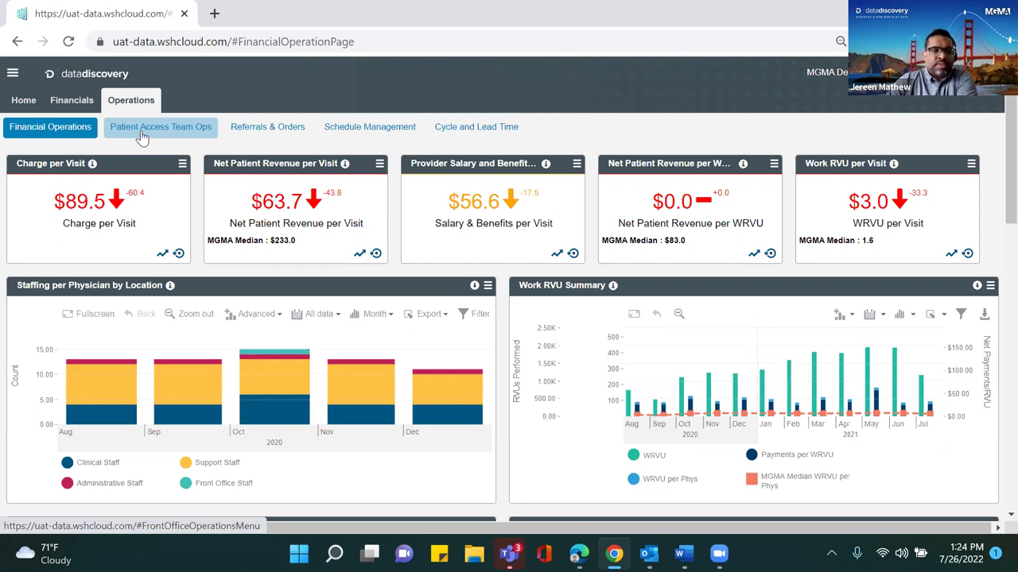
# Go back to the Home dashboard showing Charge Lag 5.0 days and No-show 22.9%.
pyautogui.click(24, 103)
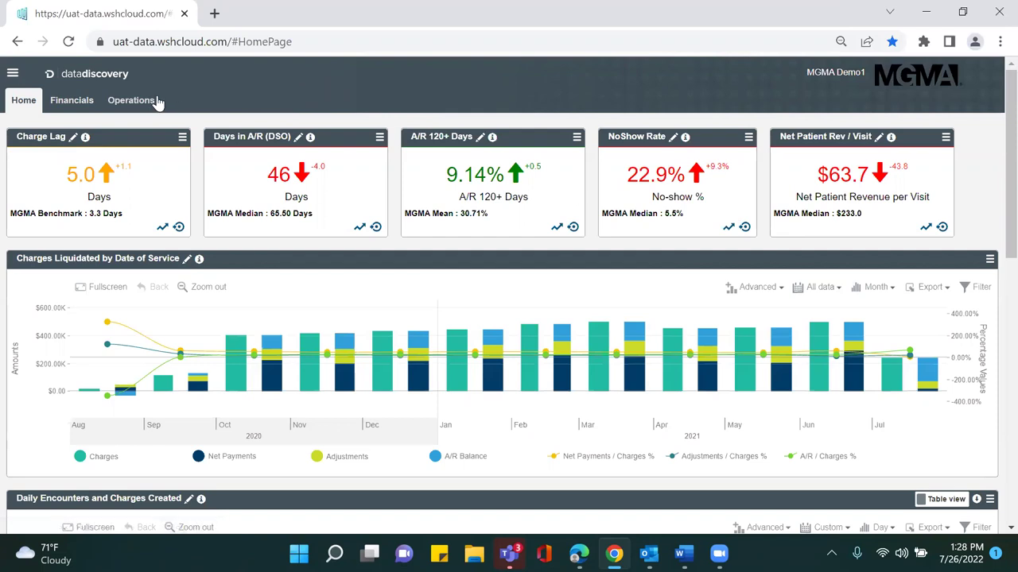
pyautogui.click(16, 73)
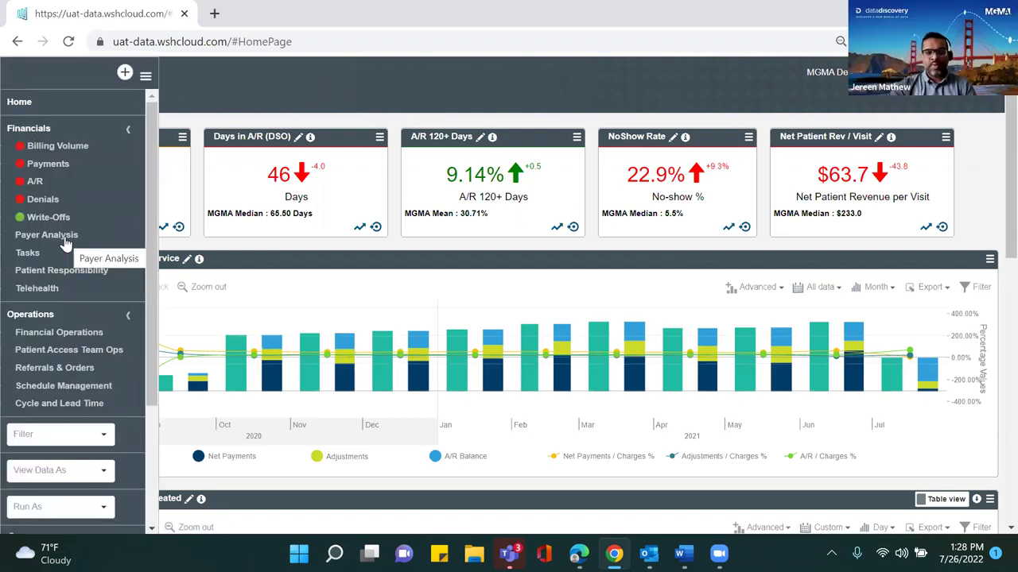
pyautogui.scroll(-2, 66, 245)
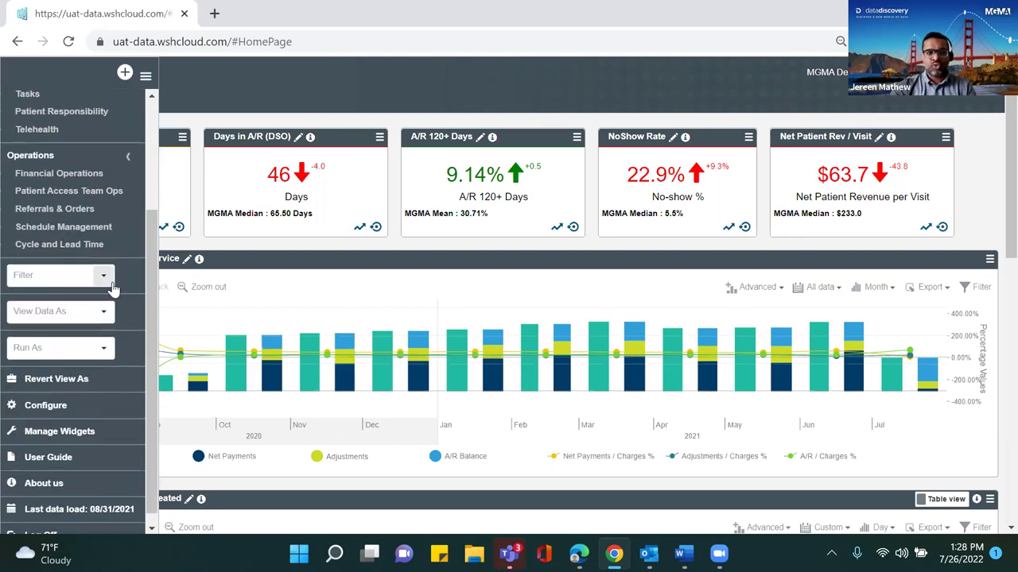
pyautogui.click(104, 276)
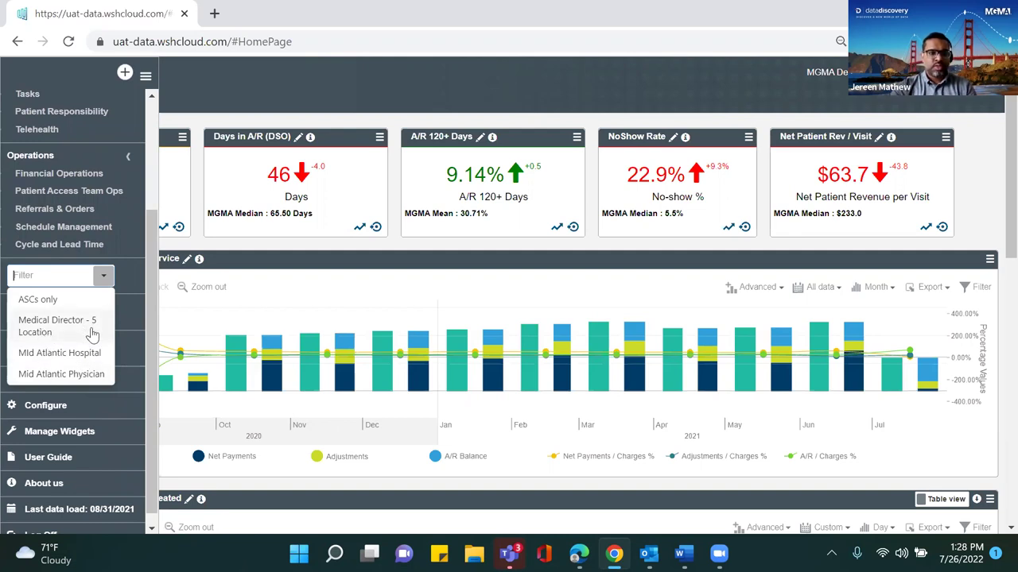
pyautogui.click(93, 334)
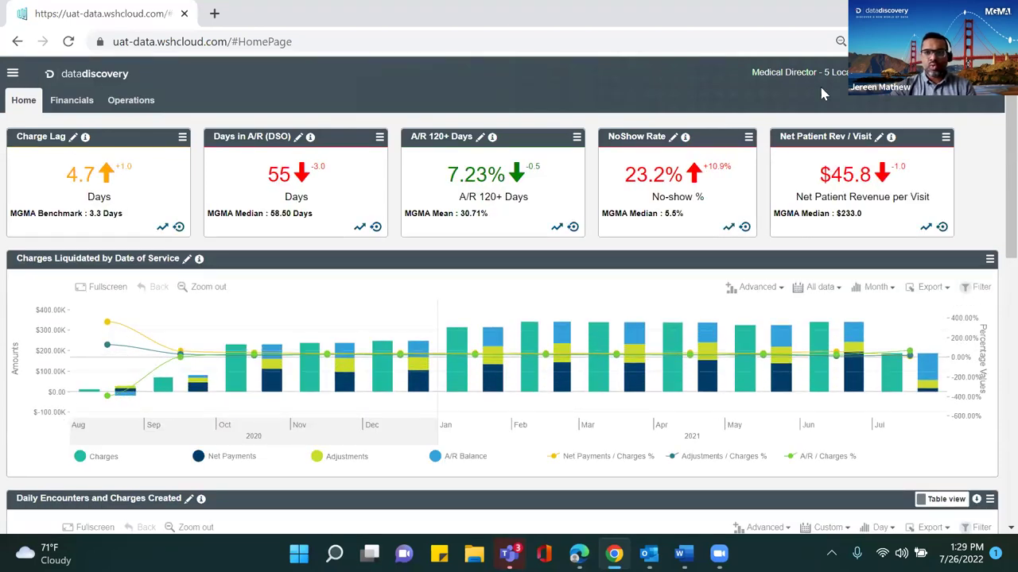
pyautogui.click(13, 73)
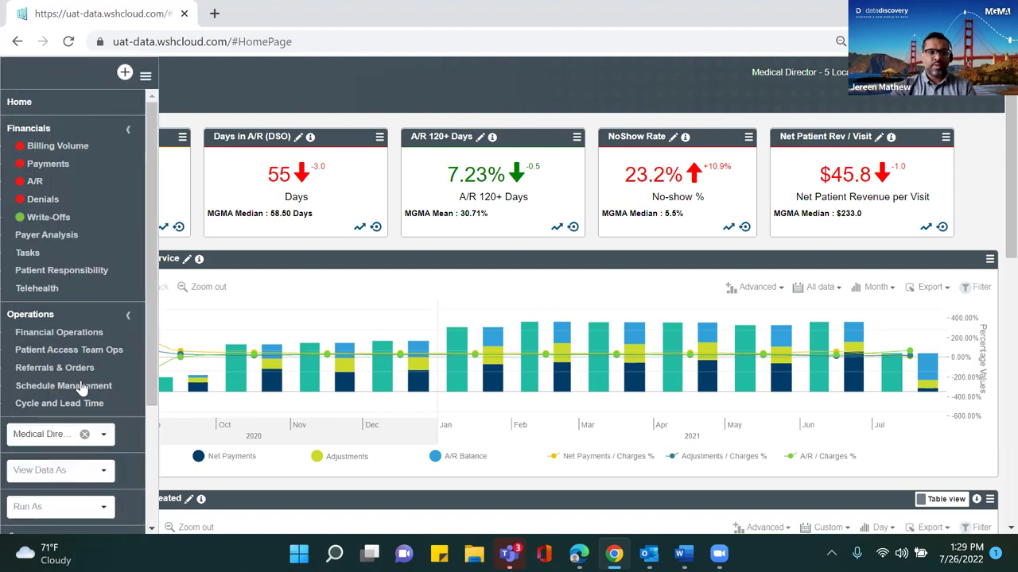
pyautogui.click(85, 434)
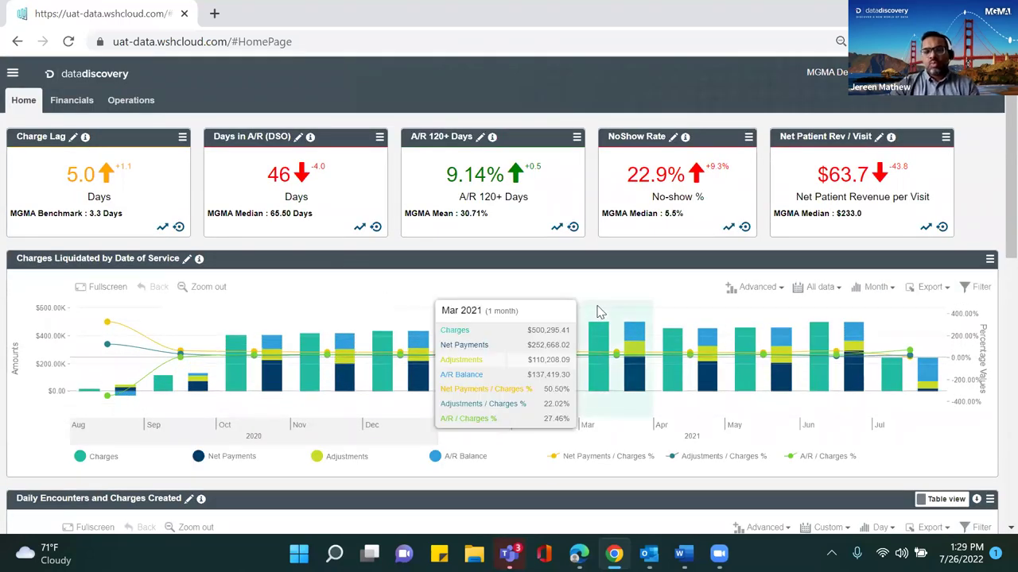
pyautogui.scroll(-4, 600, 312)
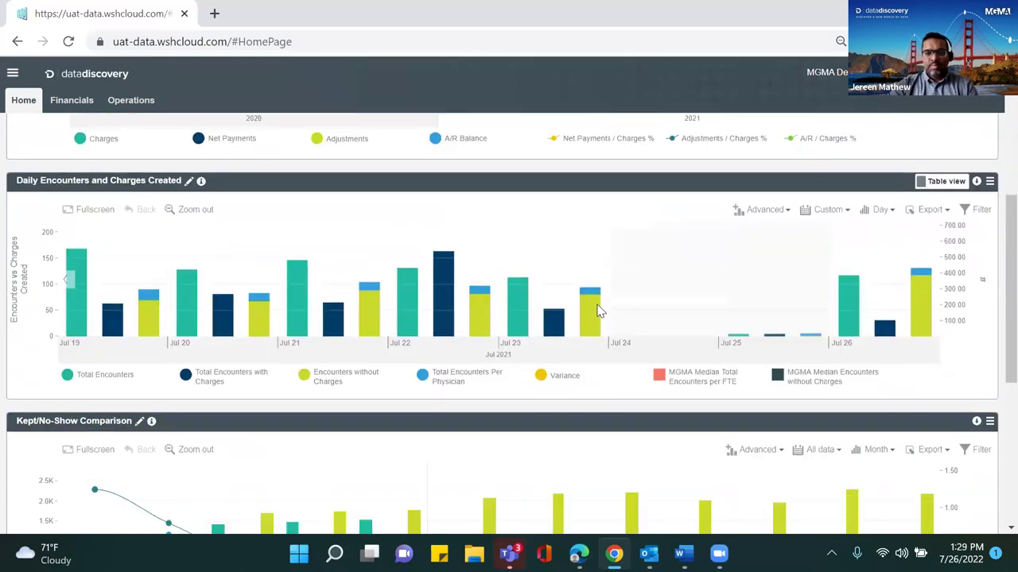
pyautogui.scroll(2, 759, 282)
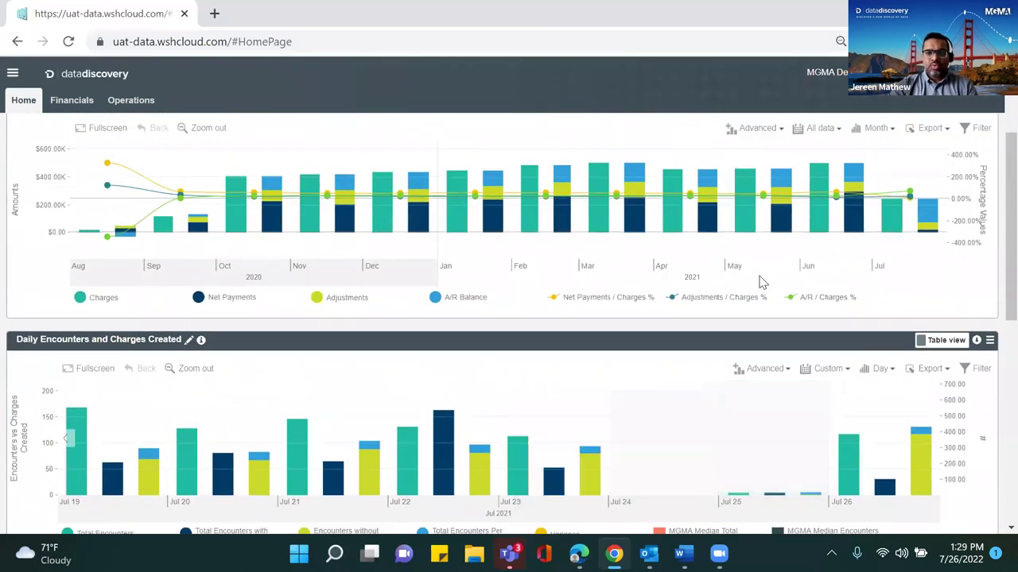
pyautogui.scroll(3, 759, 282)
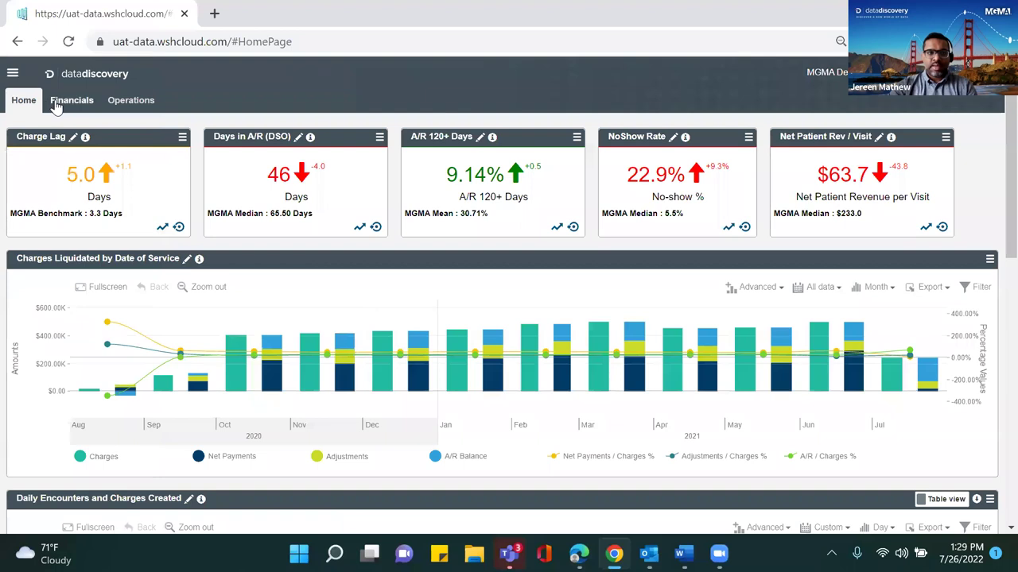
# Open the Payments dashboard under Financials.
pyautogui.click(63, 107)
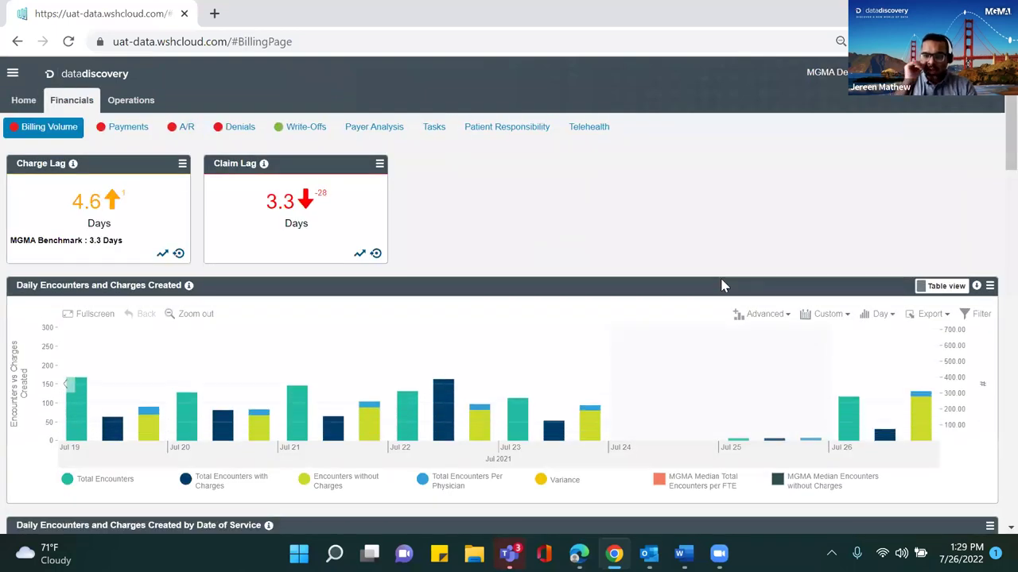
pyautogui.click(137, 127)
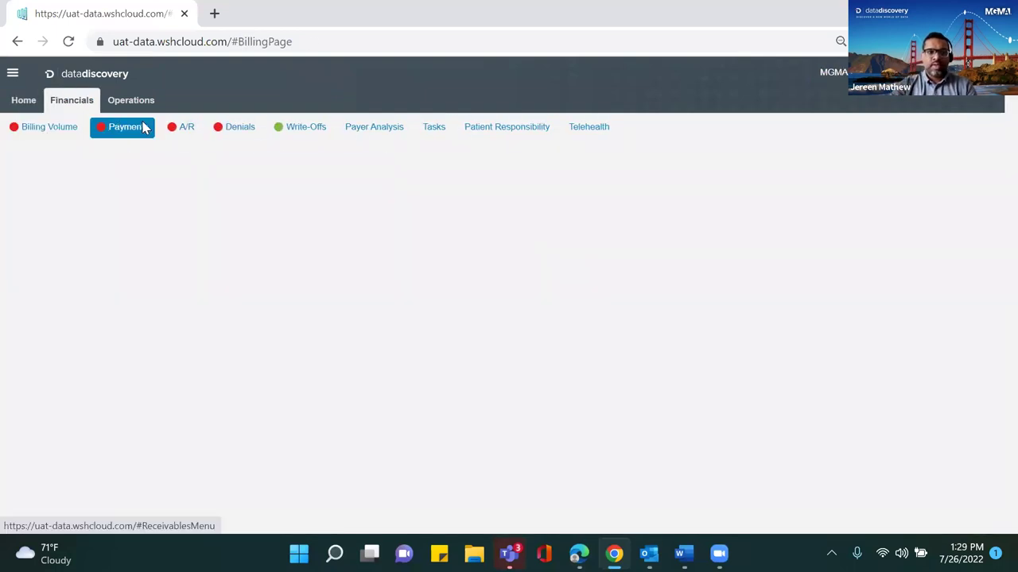
pyautogui.scroll(-3, 704, 329)
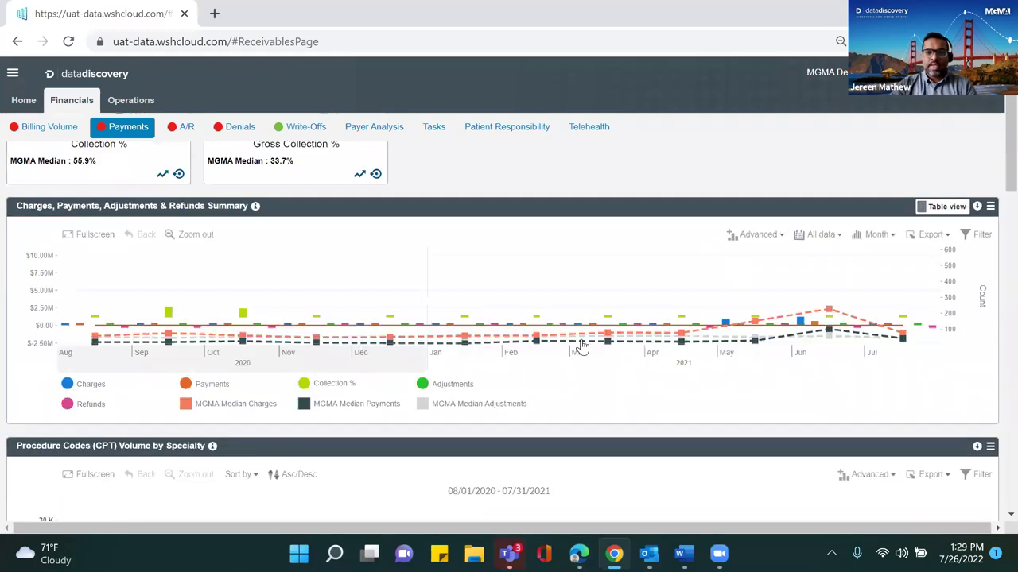
pyautogui.scroll(-5, 585, 340)
pyautogui.scroll(6, 586, 335)
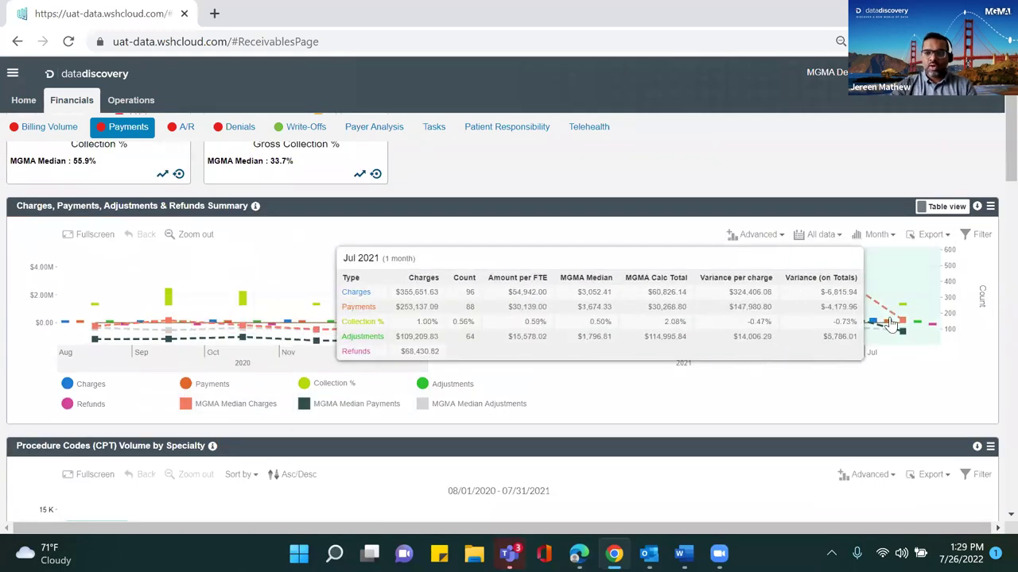
pyautogui.click(538, 366)
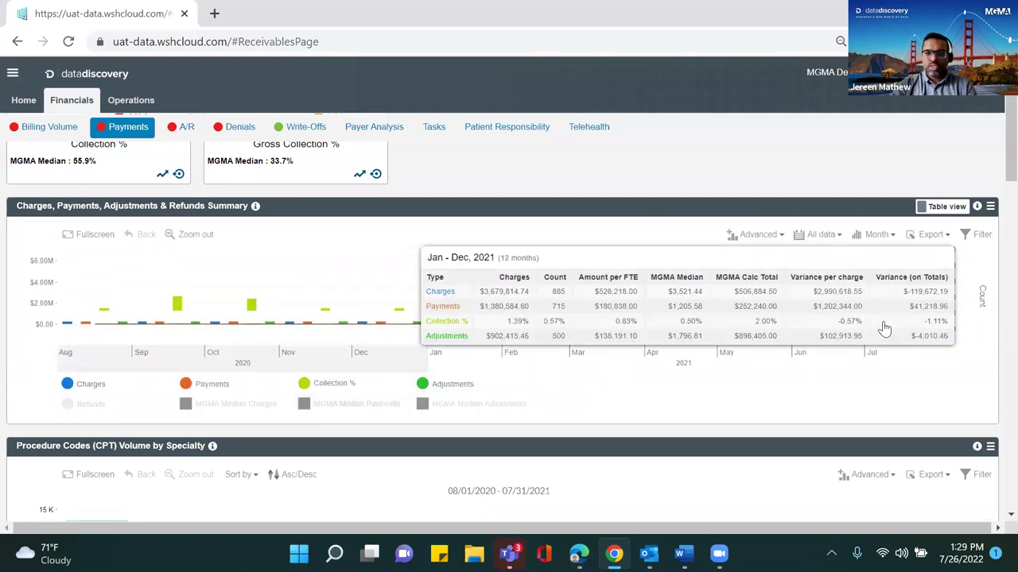
# Drill July 2021 by Financial Class into payers and show BCBS Med Advantage encounter details.
pyautogui.click(894, 324)
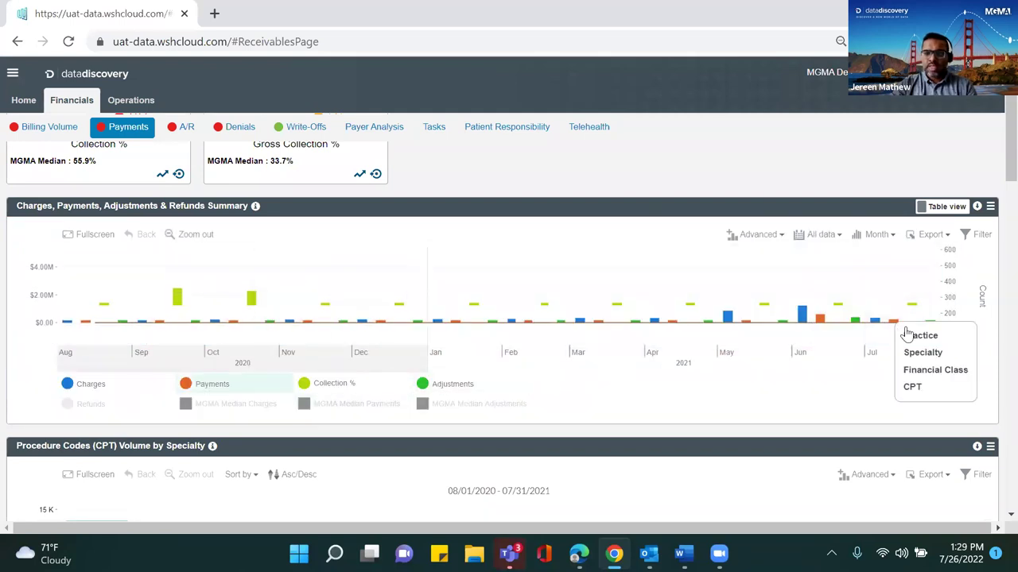
pyautogui.click(930, 370)
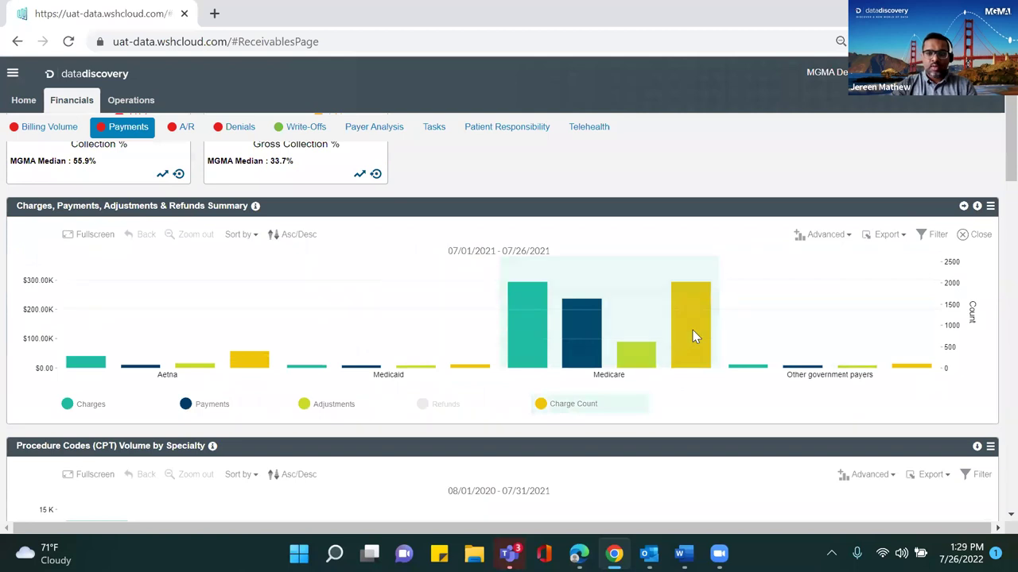
pyautogui.click(693, 336)
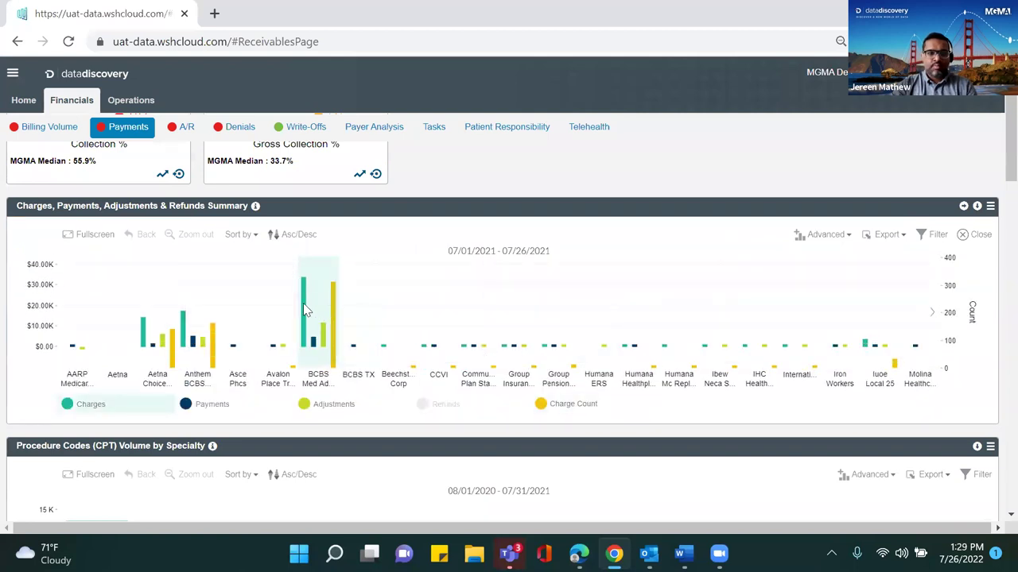
pyautogui.click(303, 302)
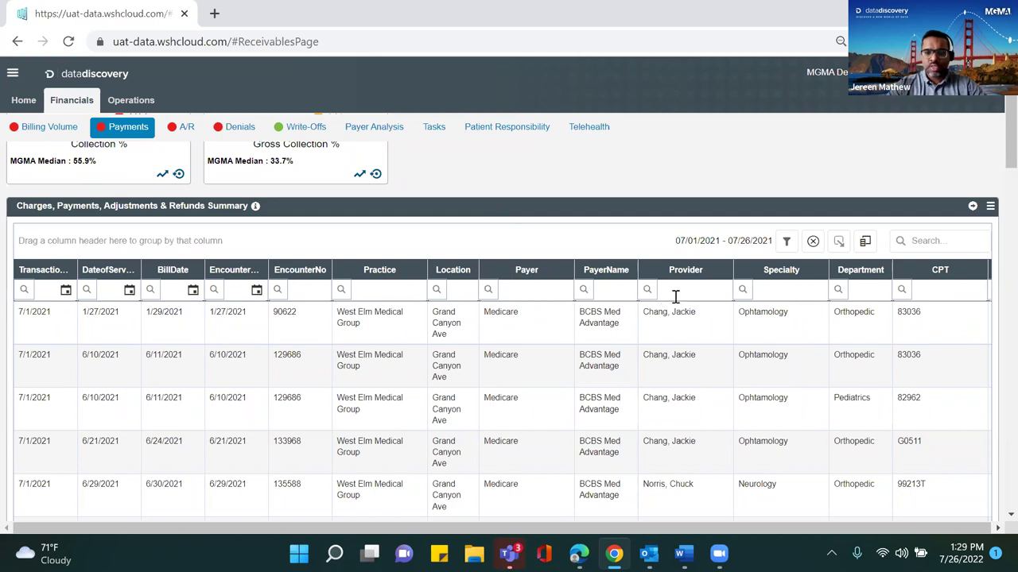
# Group the detail grid by Specialty, sort Charges ascending, then return to the monthly chart.
pyautogui.moveTo(775, 274); pyautogui.dragTo(358, 253)
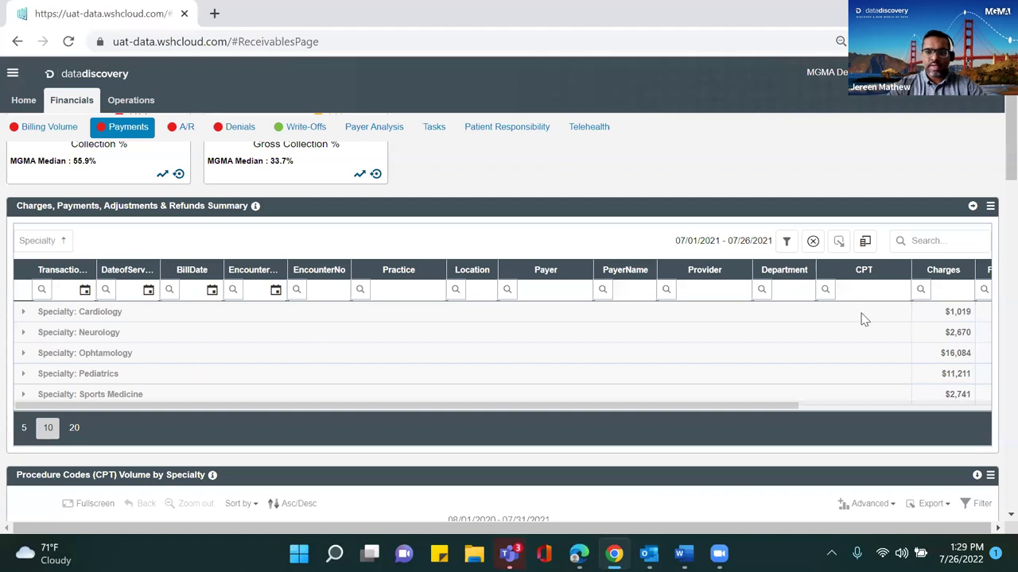
pyautogui.rightClick(942, 286)
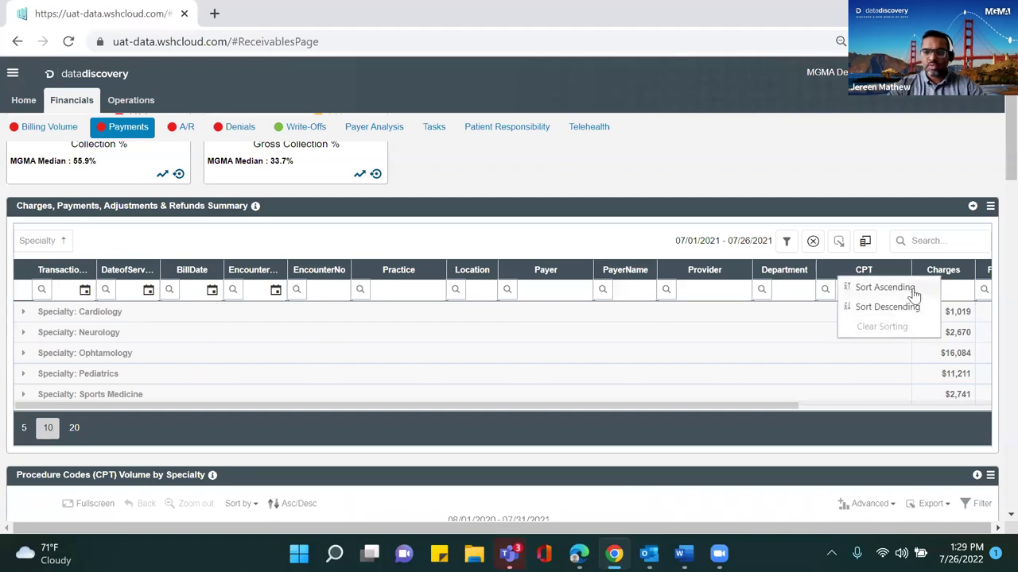
pyautogui.click(912, 288)
pyautogui.click(812, 241)
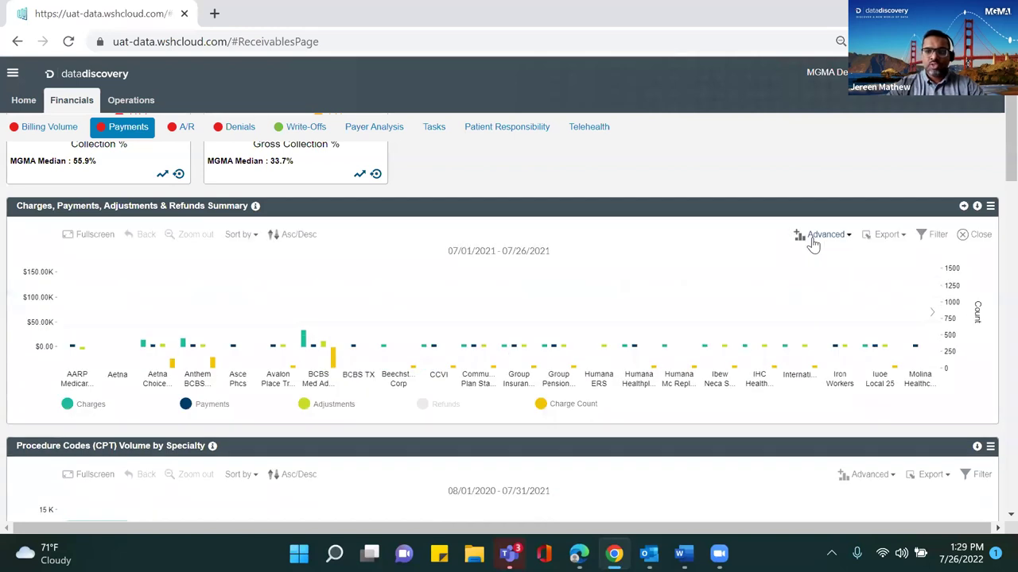
pyautogui.click(978, 239)
pyautogui.click(978, 239)
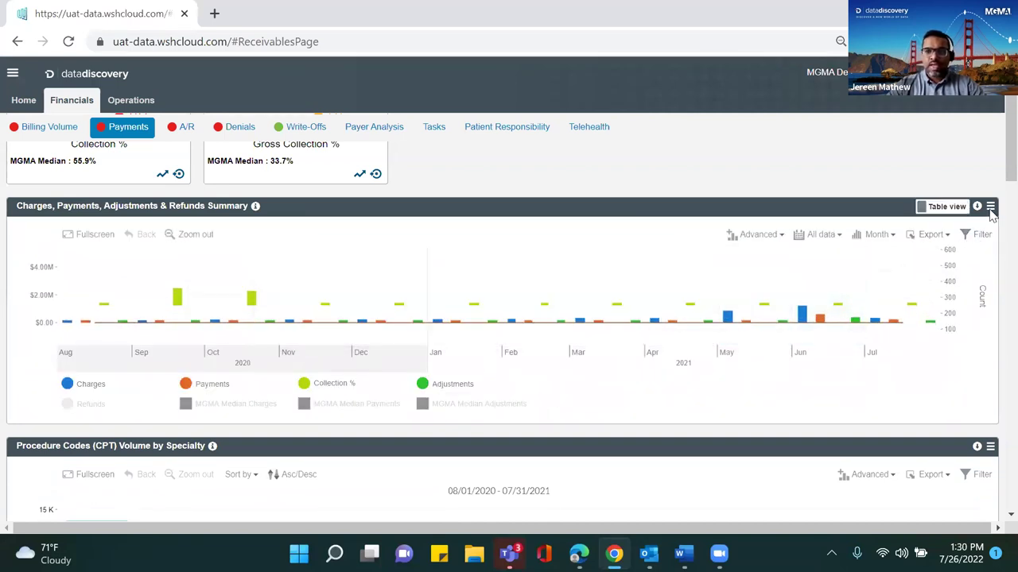
# Replace Facility with Insurance Group Name as the summary table's row field, then show the chart again.
pyautogui.click(954, 213)
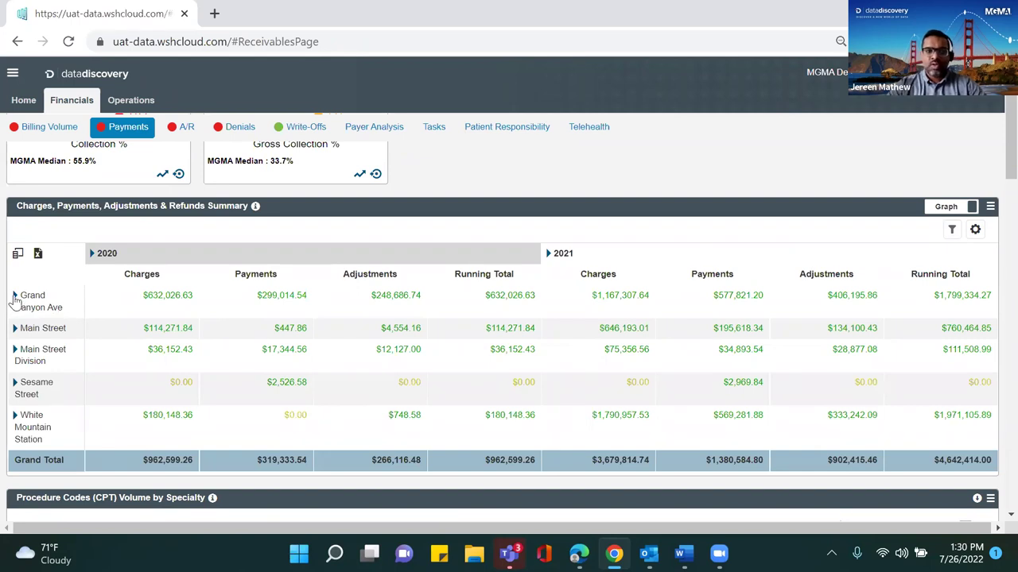
pyautogui.click(18, 253)
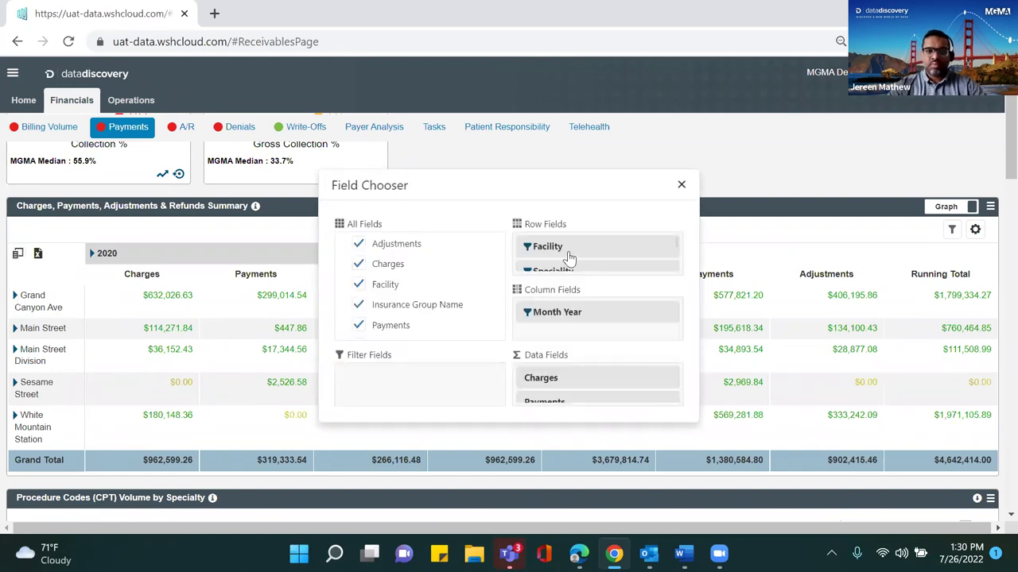
pyautogui.moveTo(564, 258); pyautogui.dragTo(465, 267)
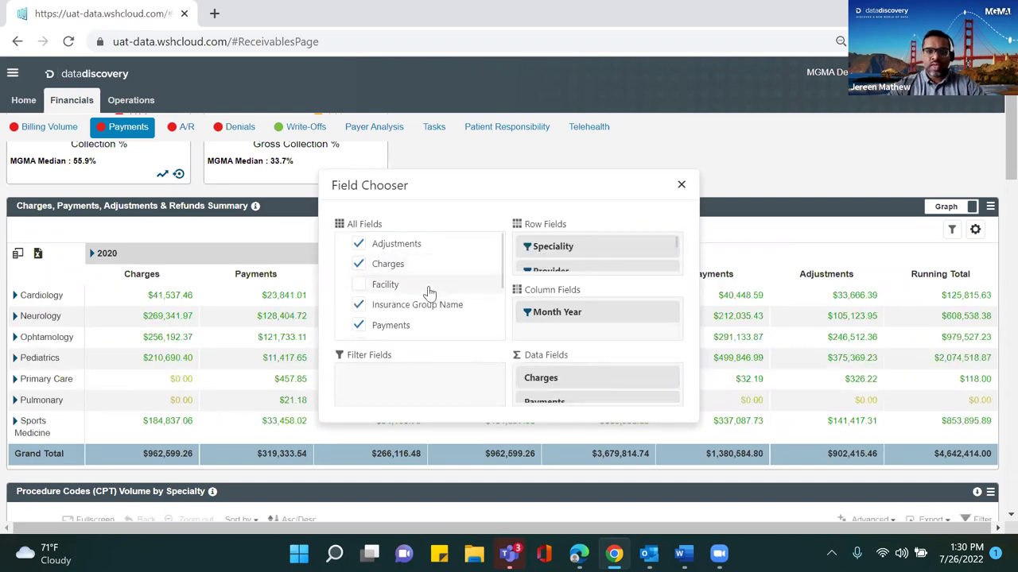
pyautogui.moveTo(417, 306); pyautogui.dragTo(587, 242)
pyautogui.click(680, 187)
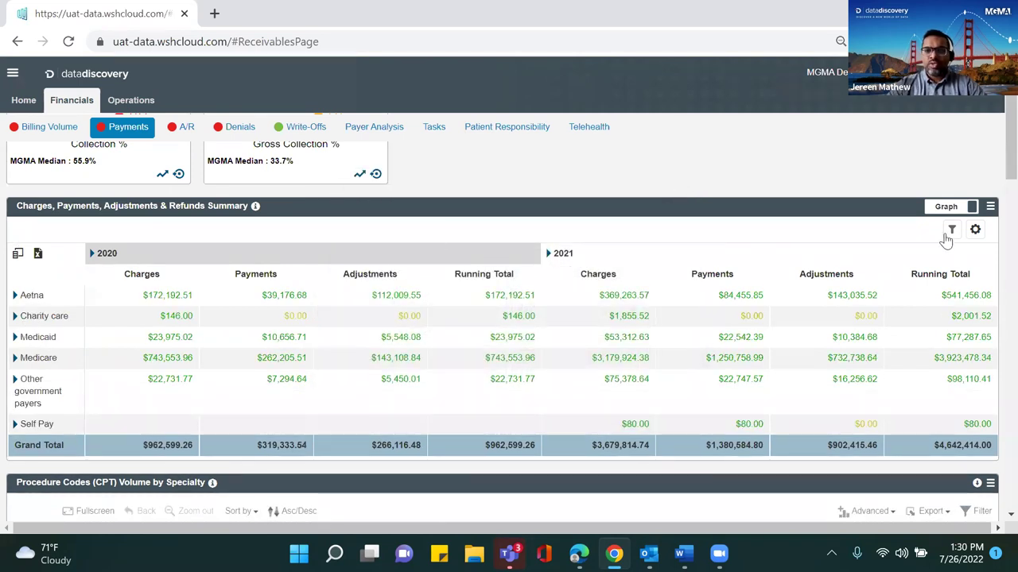
pyautogui.click(952, 209)
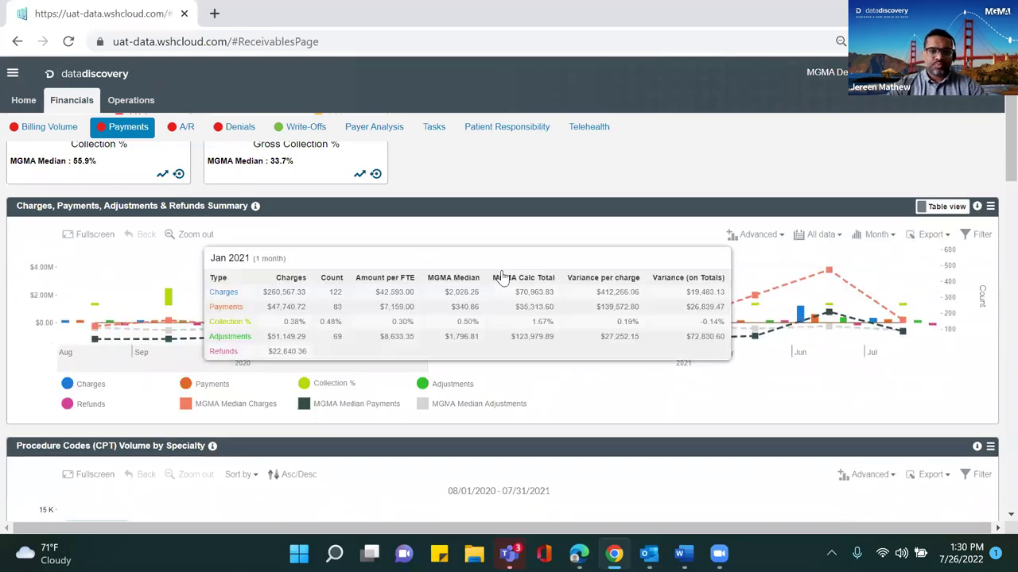
pyautogui.scroll(1, 498, 294)
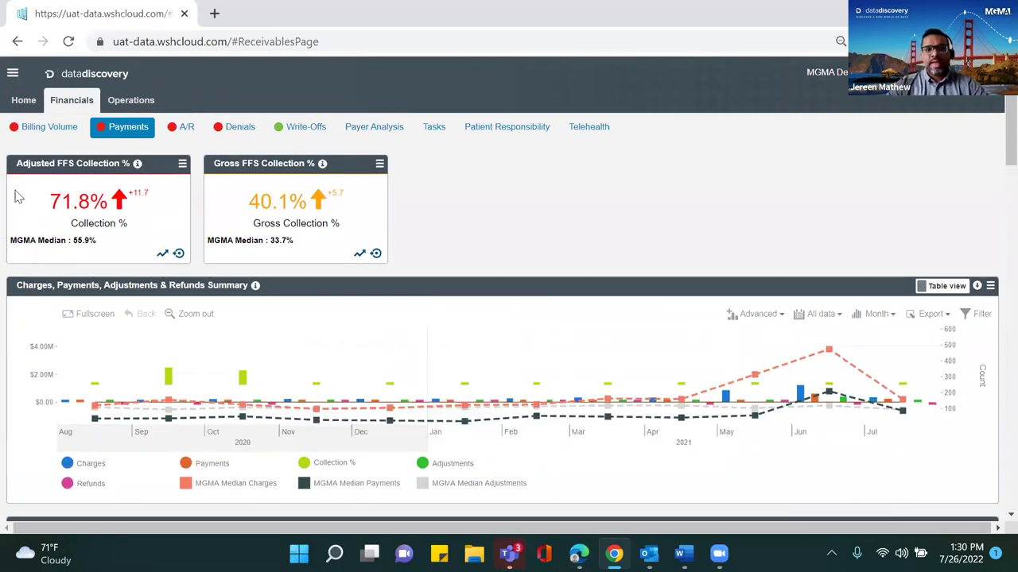
# View the Billing Volume, A/R and Write-Offs status popovers, then return to the Home dashboard.
pyautogui.click(14, 130)
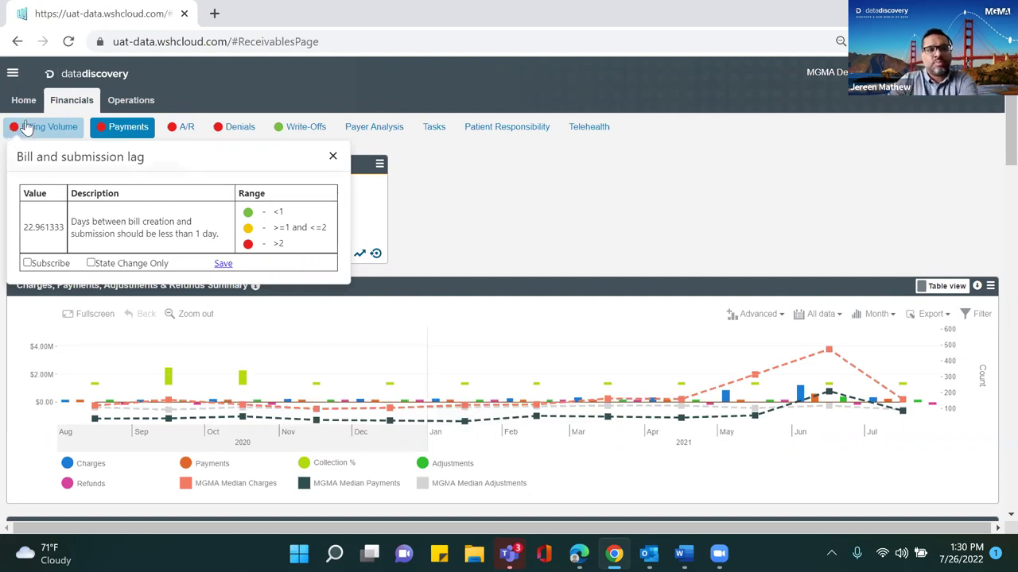
pyautogui.click(28, 130)
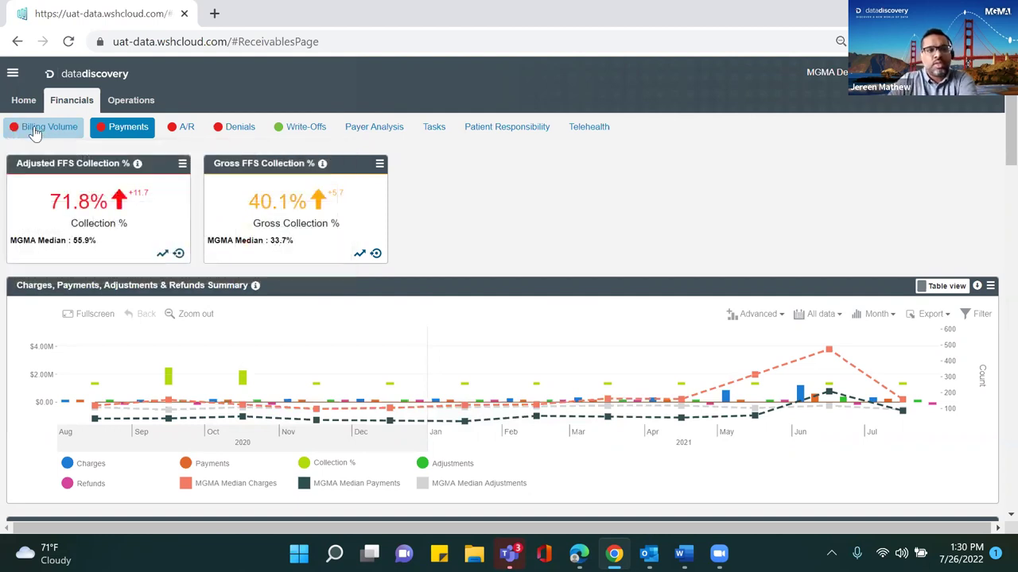
pyautogui.click(173, 135)
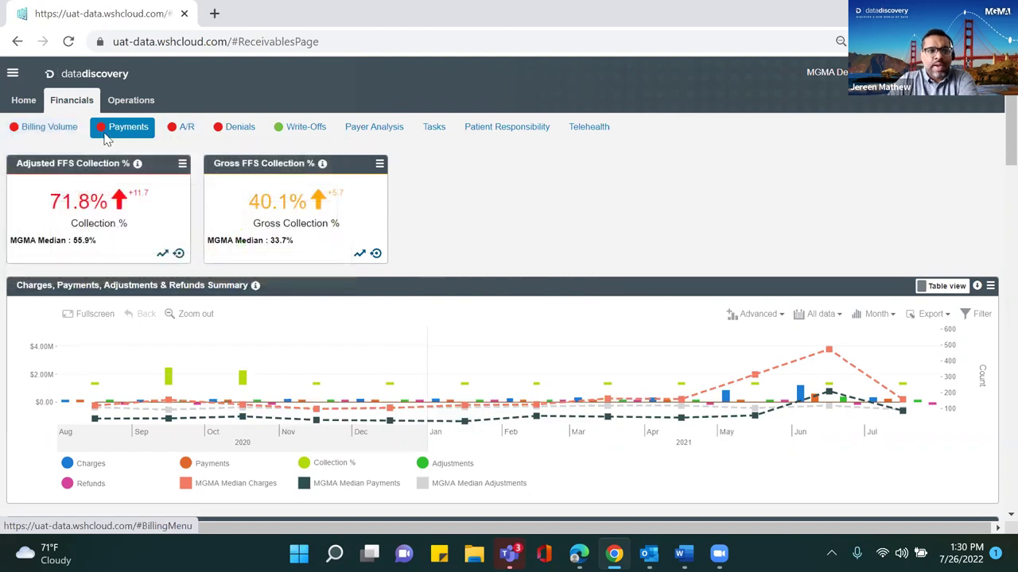
pyautogui.moveTo(278, 135)
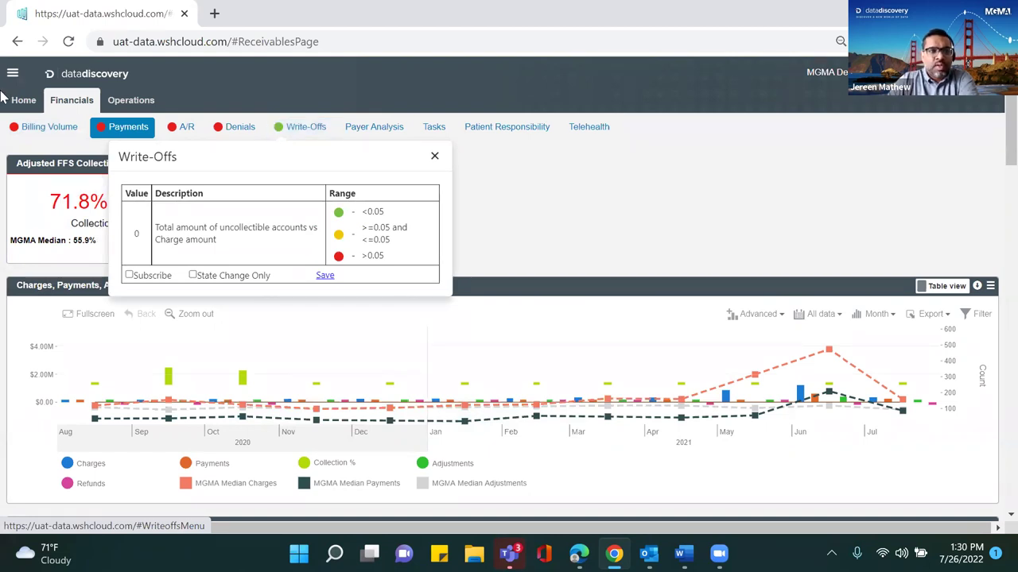
pyautogui.click(24, 102)
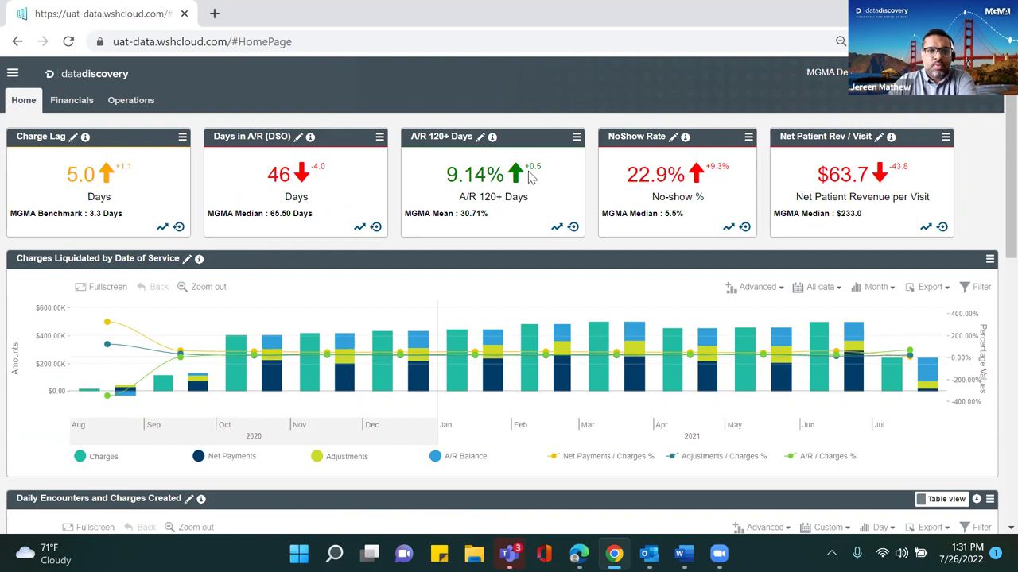
# In the Charge Lag card settings, set Yellow Min to 3 and select the Yellow Max value.
pyautogui.click(182, 138)
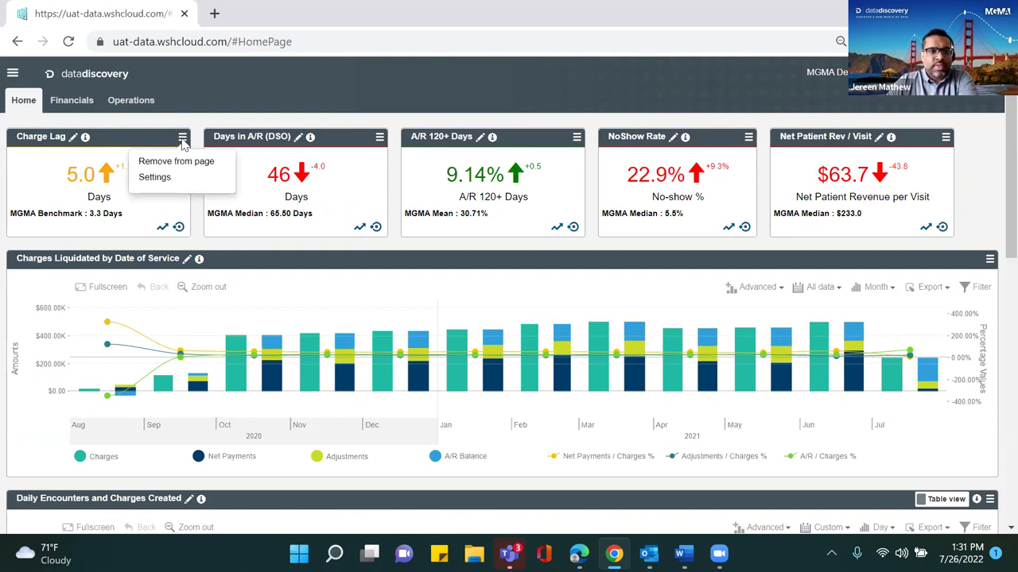
pyautogui.click(156, 178)
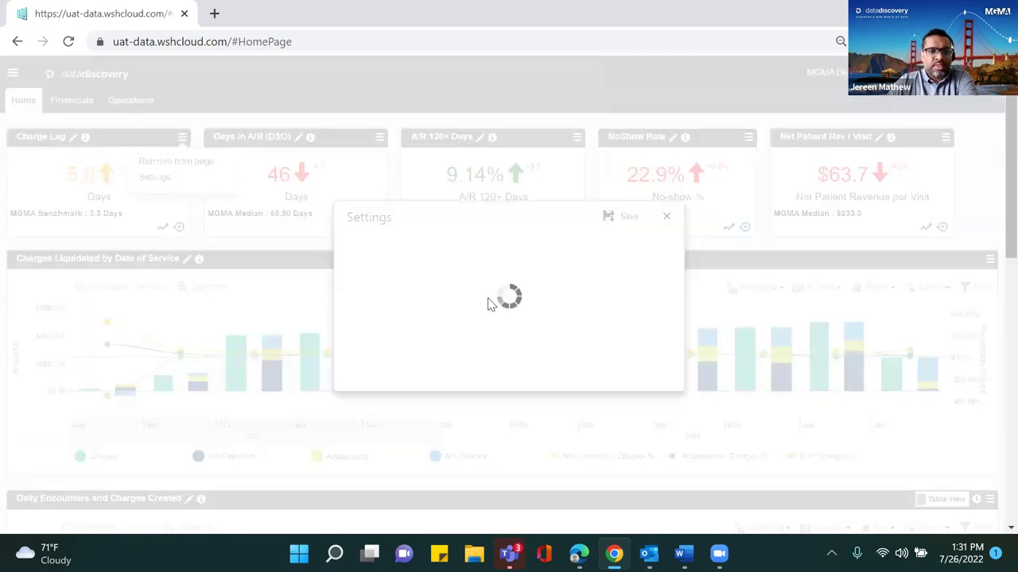
pyautogui.doubleClick(415, 286)
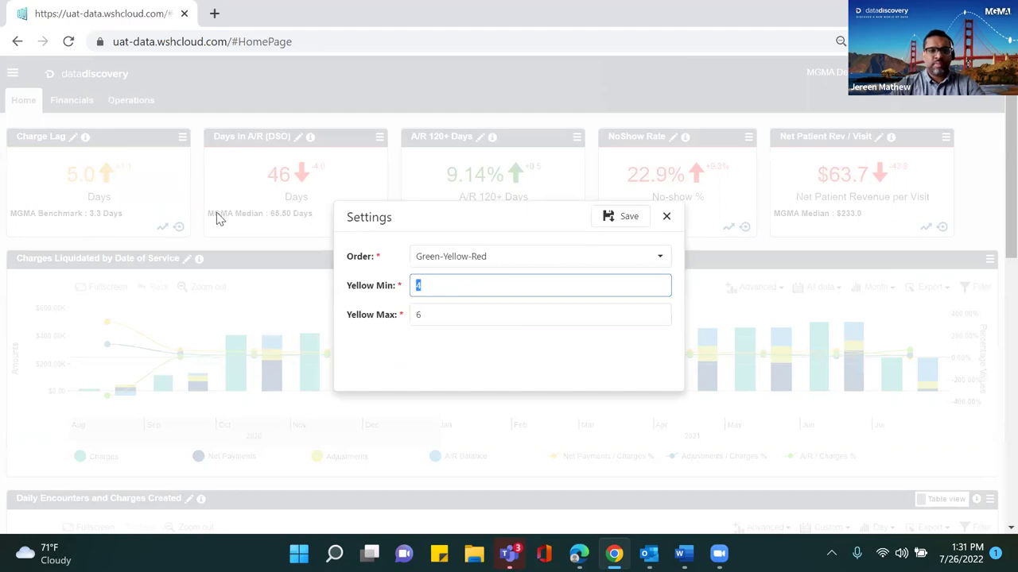
pyautogui.write('3')
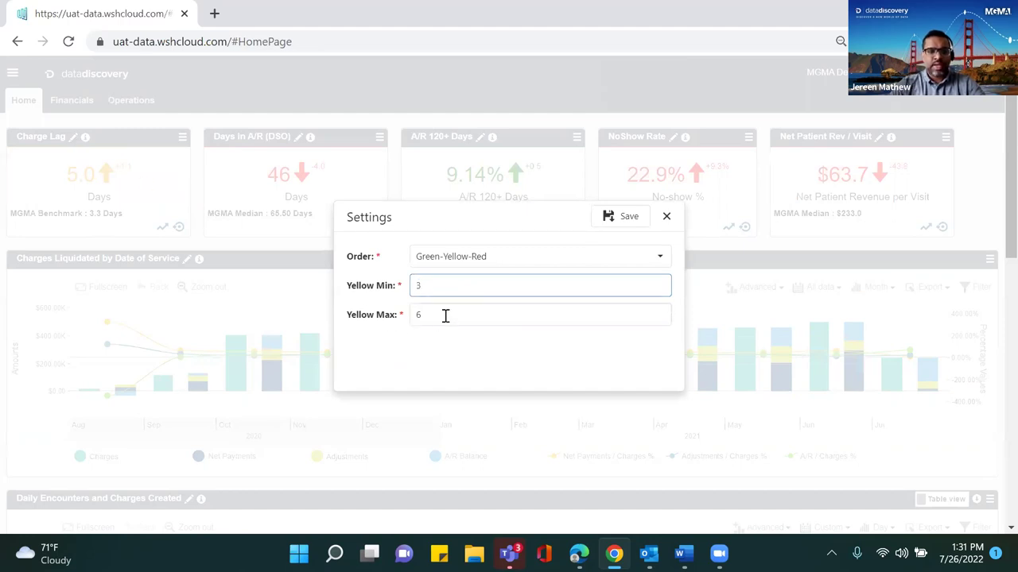
pyautogui.doubleClick(445, 316)
# Enter 4 as Yellow Max and save, so Charge Lag's 5.0 Days turns red.
pyautogui.write('4')
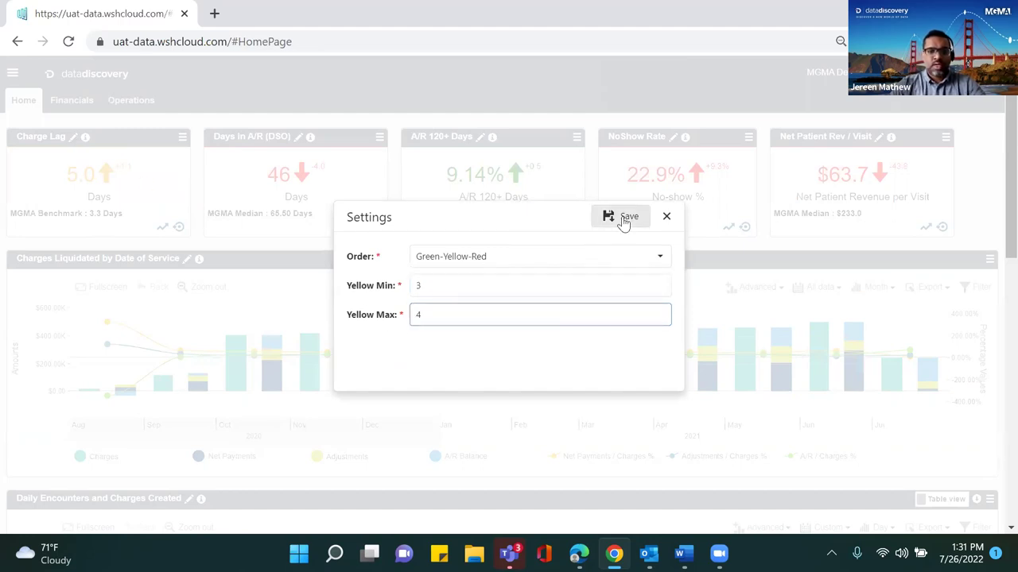
pyautogui.click(623, 220)
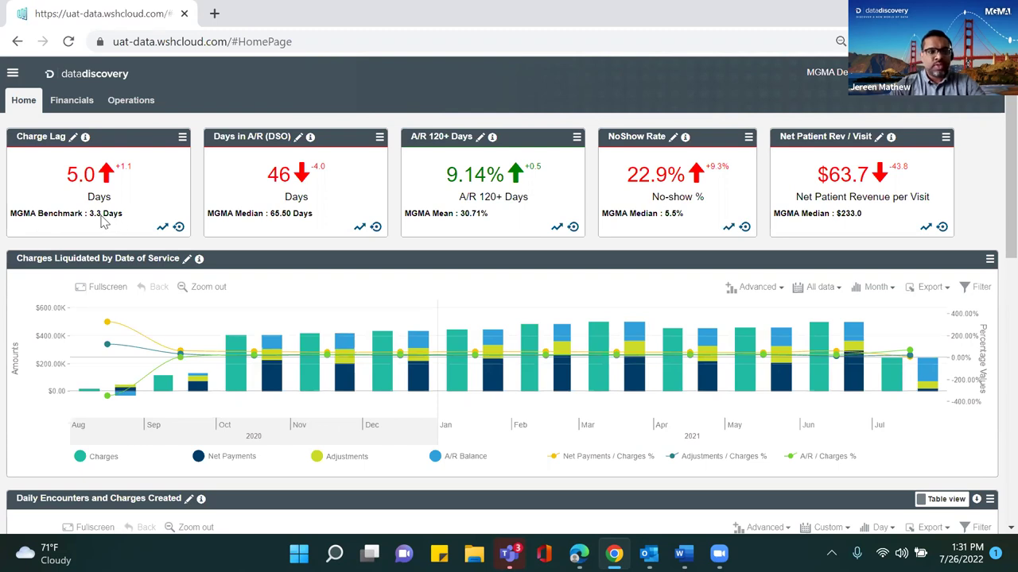
pyautogui.scroll(-3, 102, 222)
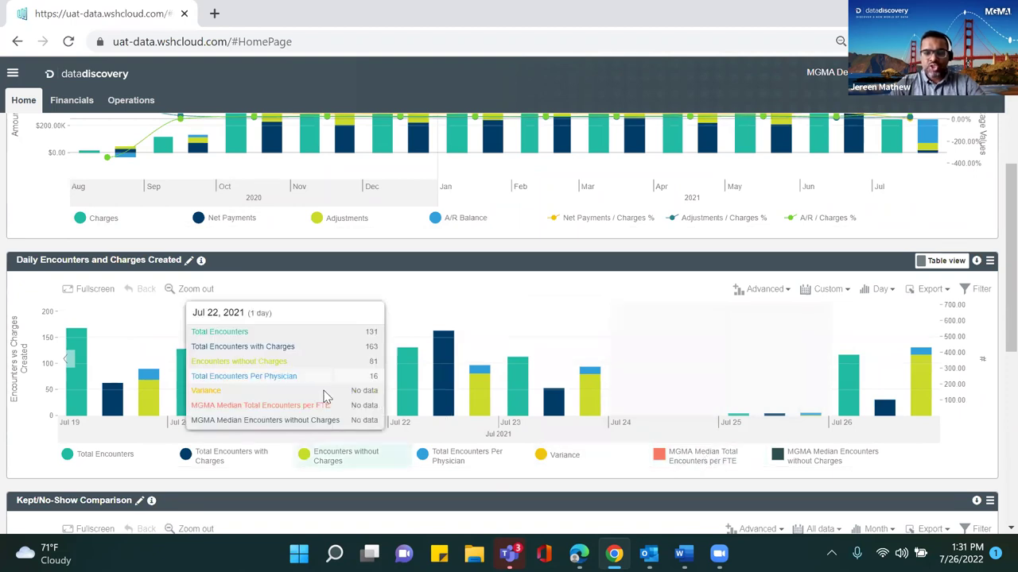
pyautogui.scroll(3, 642, 423)
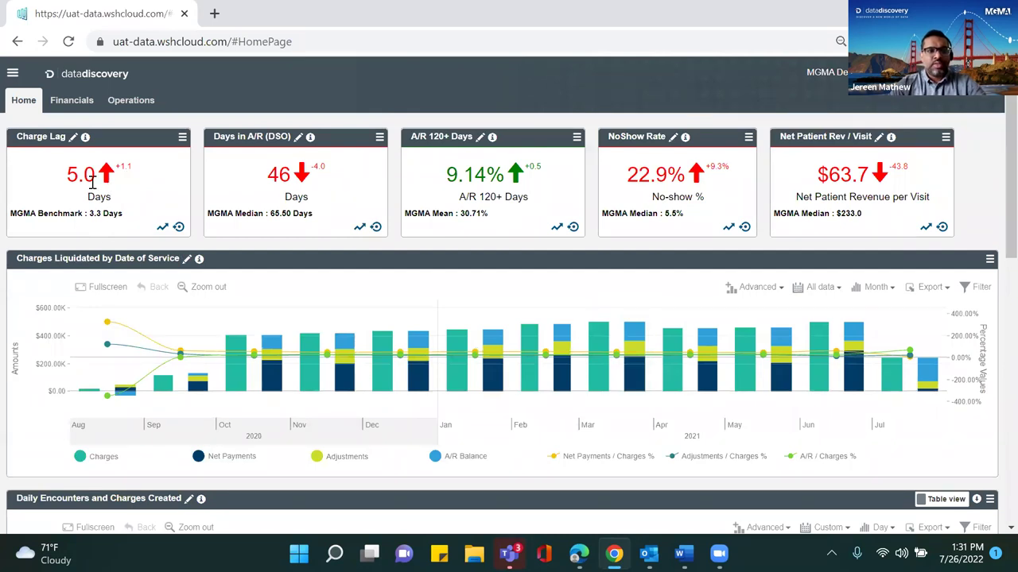
# Show trend charts on the Charge Lag, Days in A/R, A/R 120+, NoShow Rate and Net Patient Rev cards.
pyautogui.click(162, 227)
pyautogui.click(360, 226)
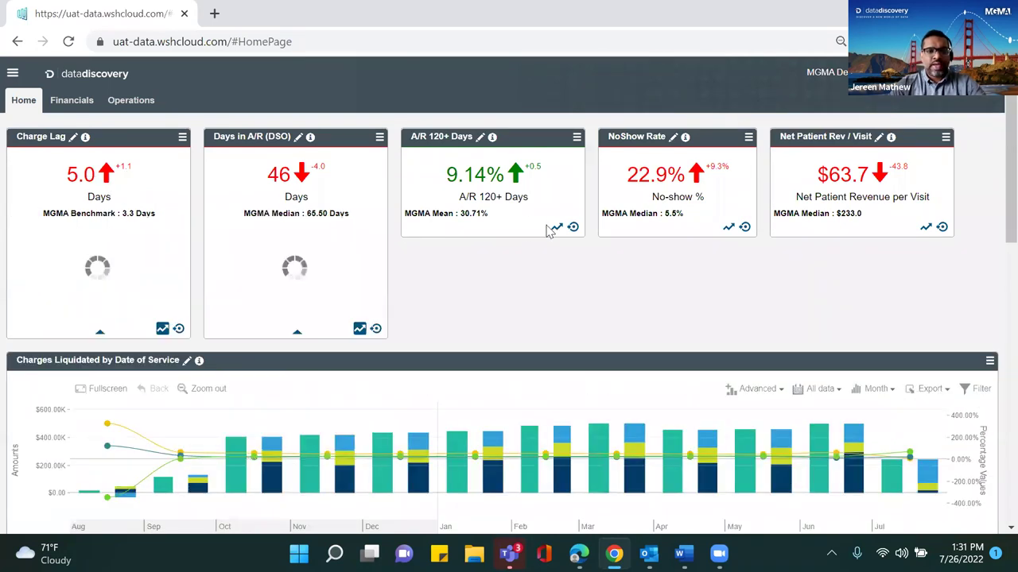
pyautogui.click(555, 228)
pyautogui.click(729, 228)
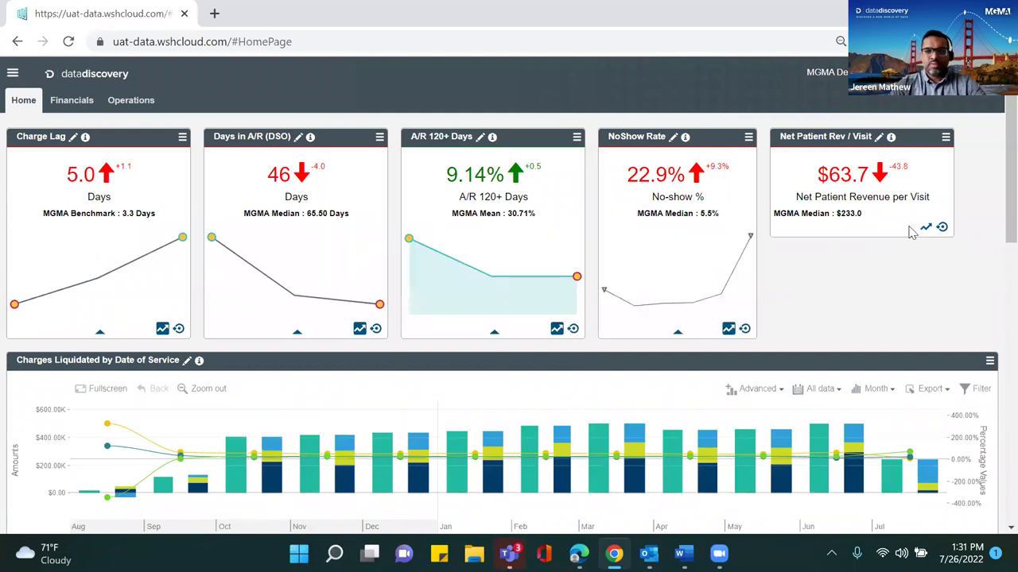
pyautogui.click(925, 228)
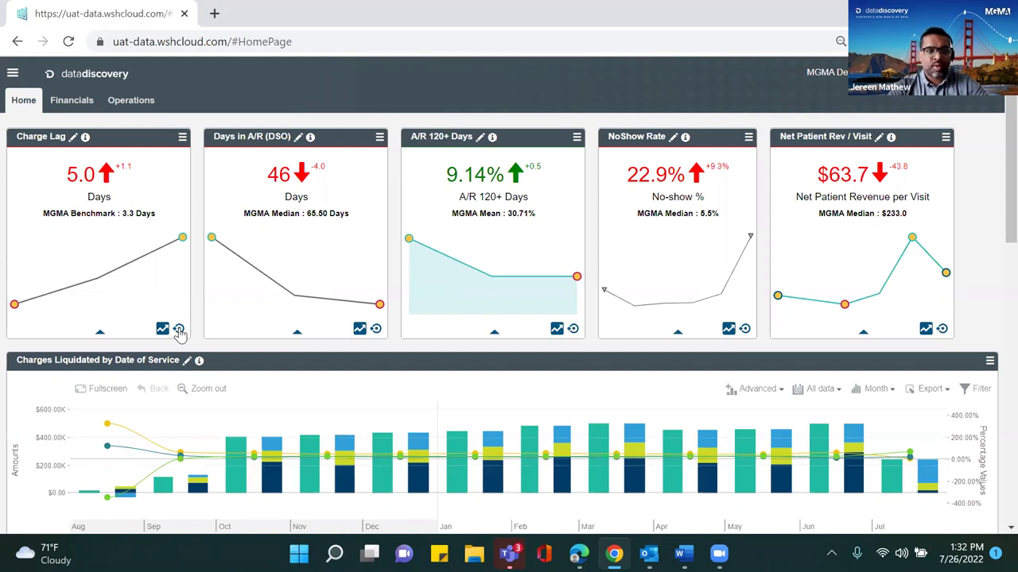
# Review the Bill Lag top contributors by payer name, then close the breakdown.
pyautogui.click(178, 330)
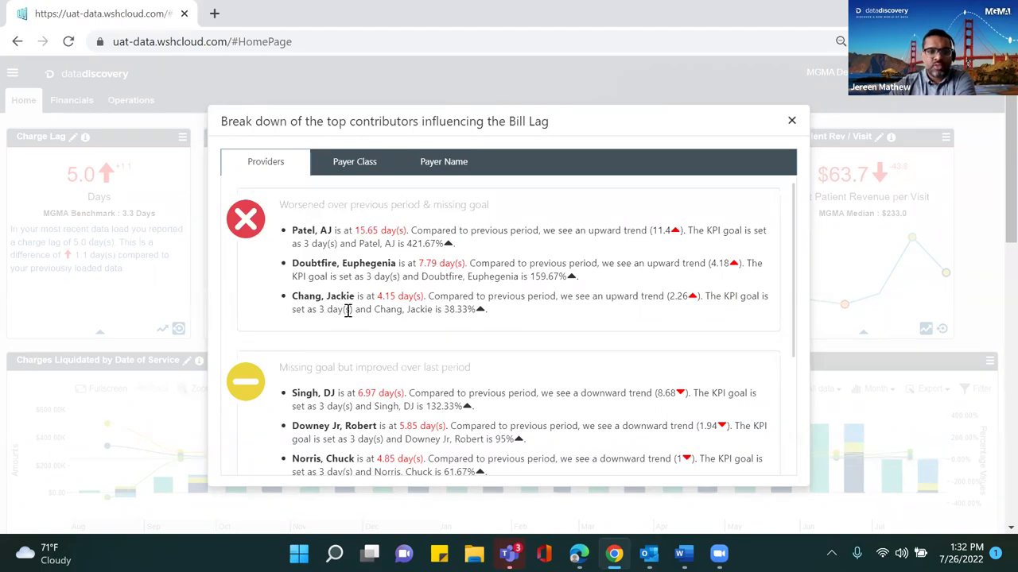
pyautogui.click(446, 165)
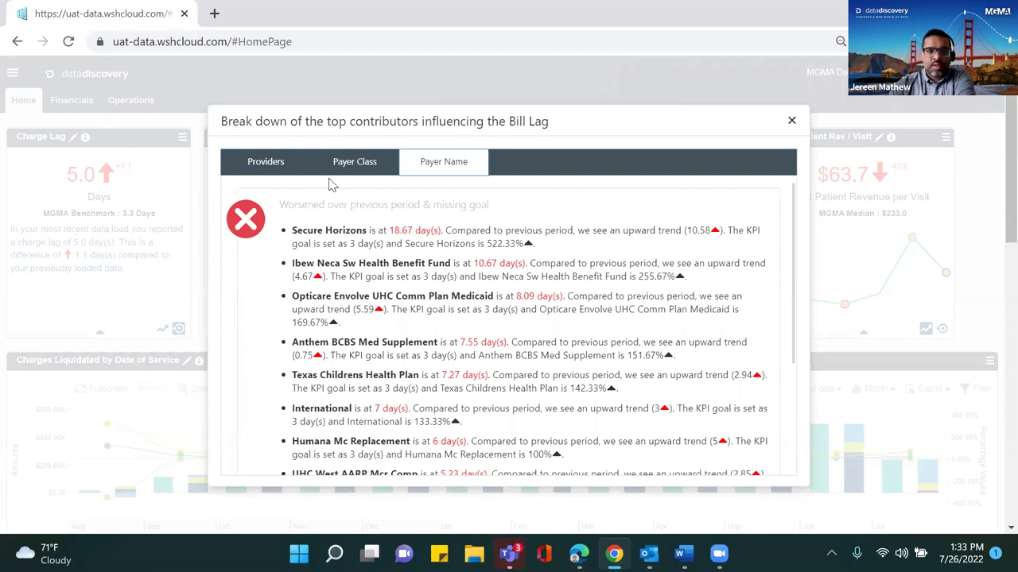
pyautogui.click(789, 126)
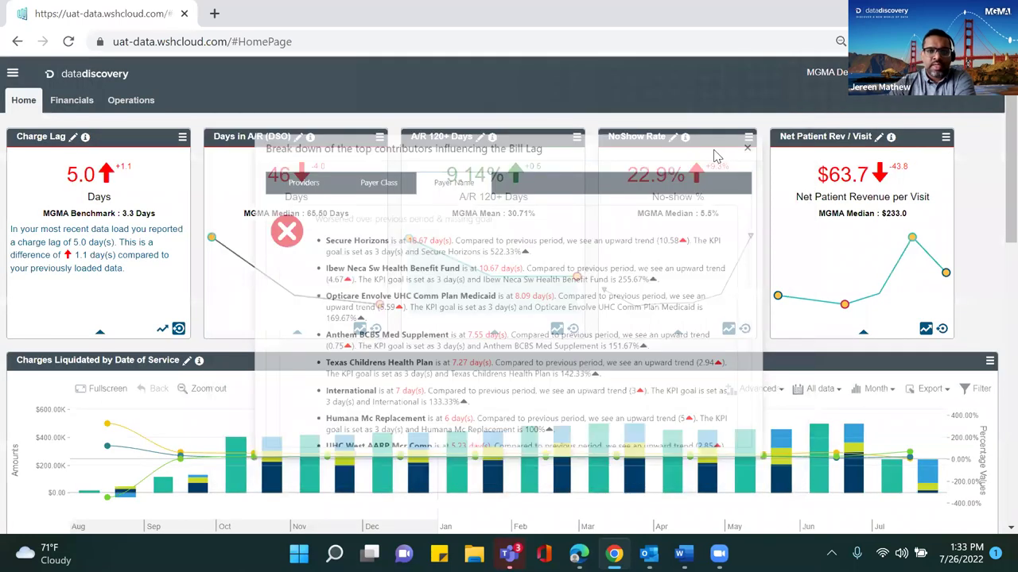
pyautogui.click(178, 329)
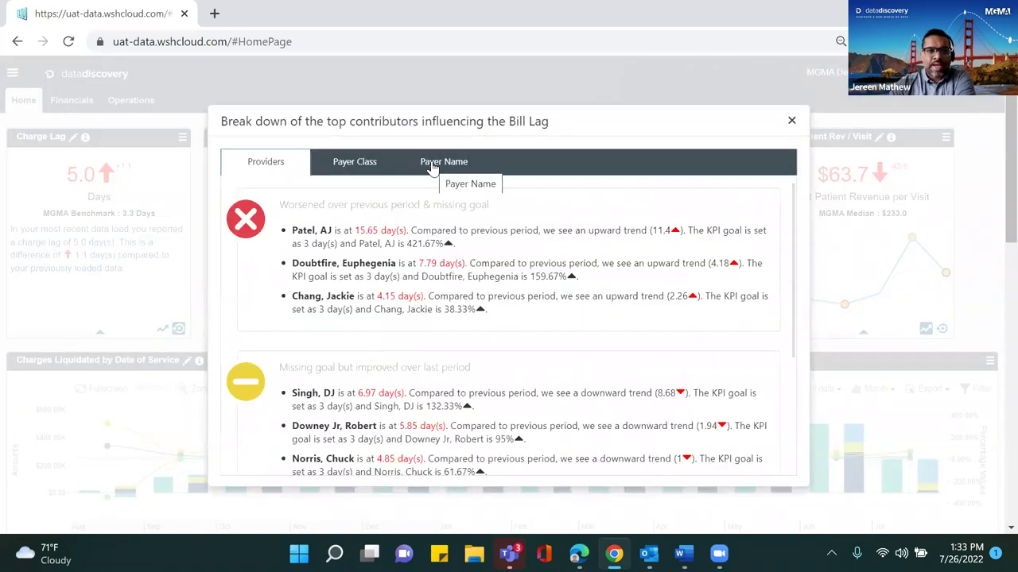
pyautogui.click(790, 123)
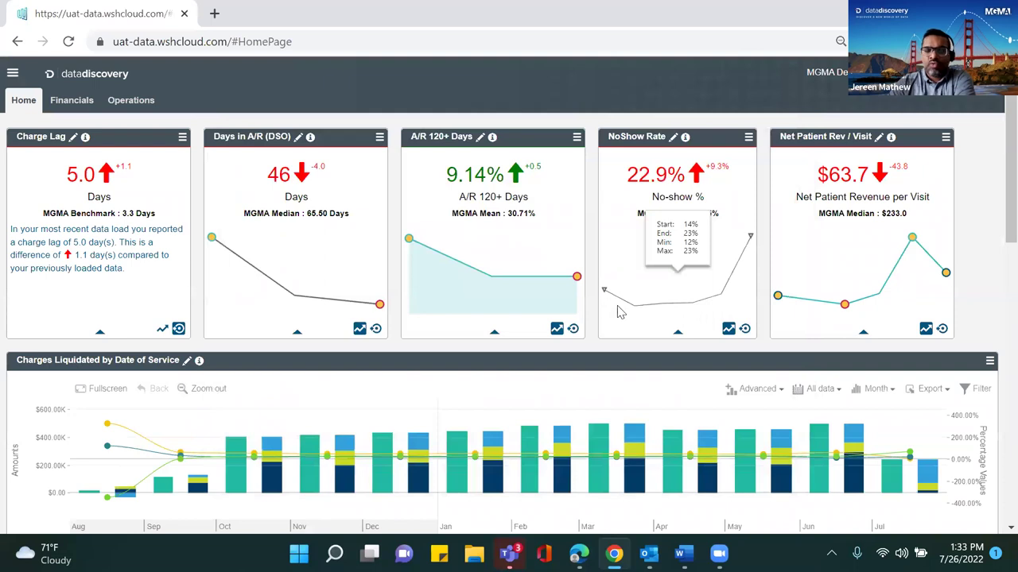
# Review A/R 120+ Days contributors by denial reasons, payer name and CPT code, then close it.
pyautogui.click(573, 329)
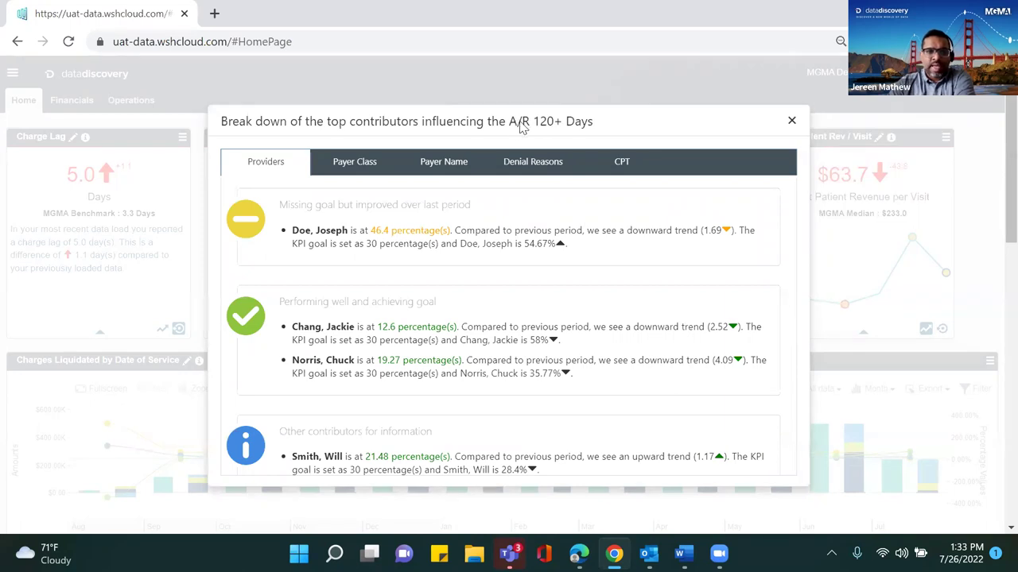
pyautogui.click(531, 169)
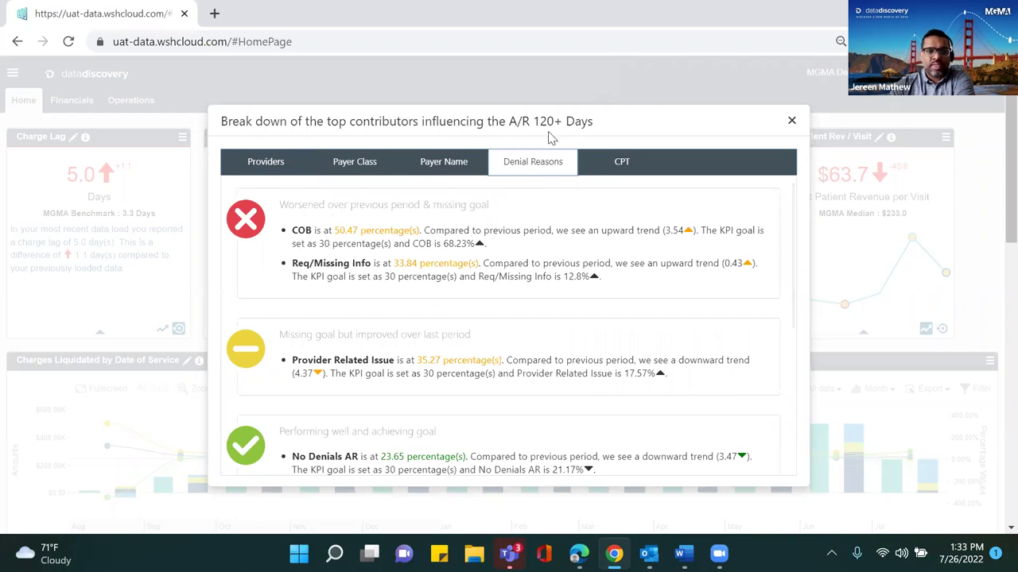
pyautogui.click(440, 167)
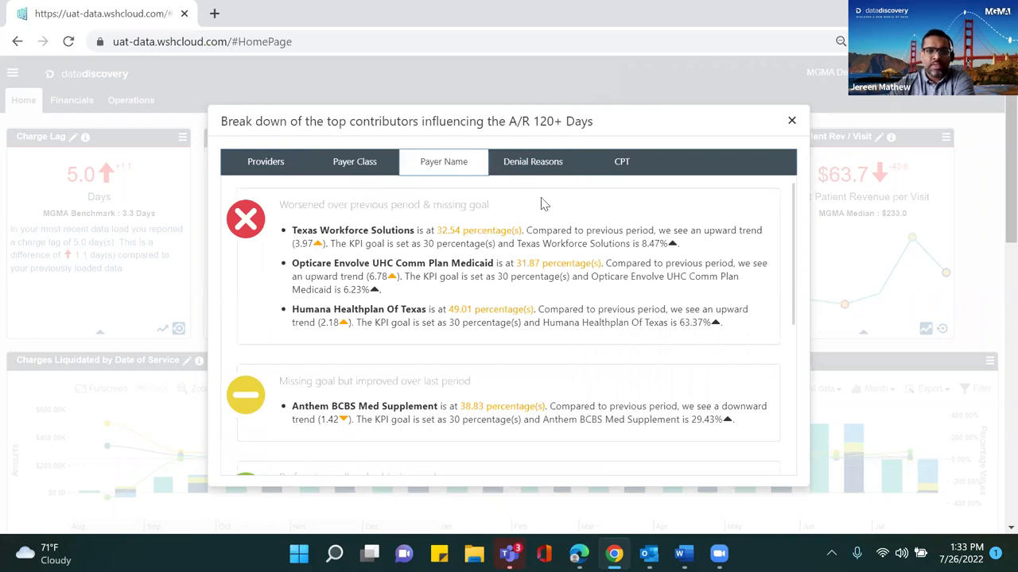
pyautogui.click(618, 169)
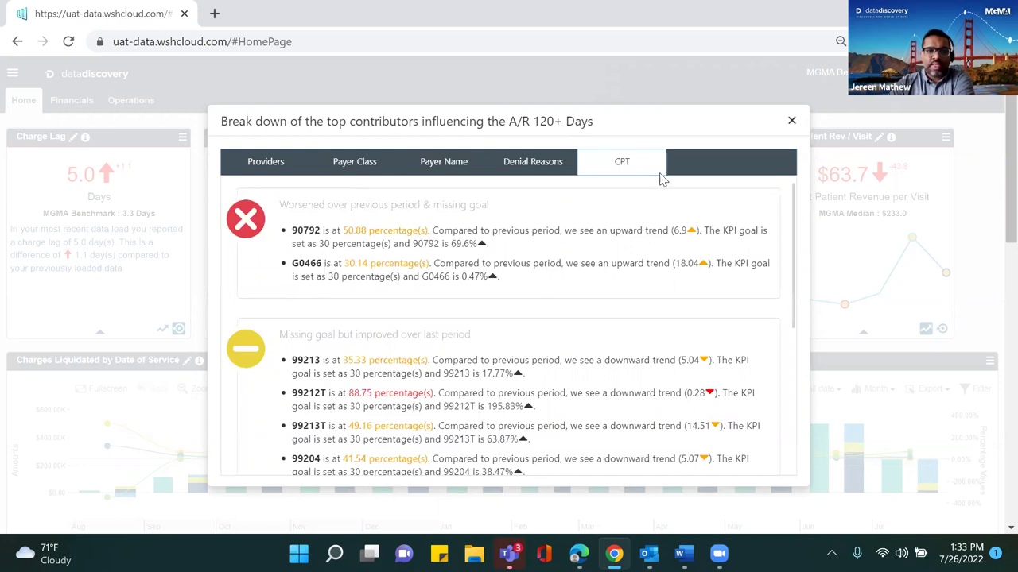
pyautogui.click(792, 124)
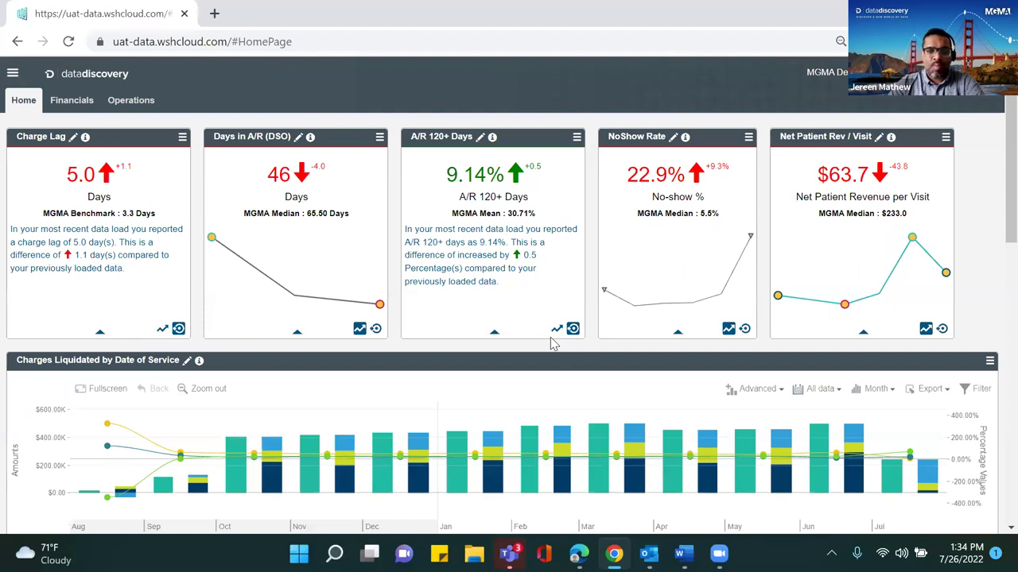
# Group the Daily Encounters and Charges Created chart by month via its Advanced options.
pyautogui.scroll(-1, 554, 343)
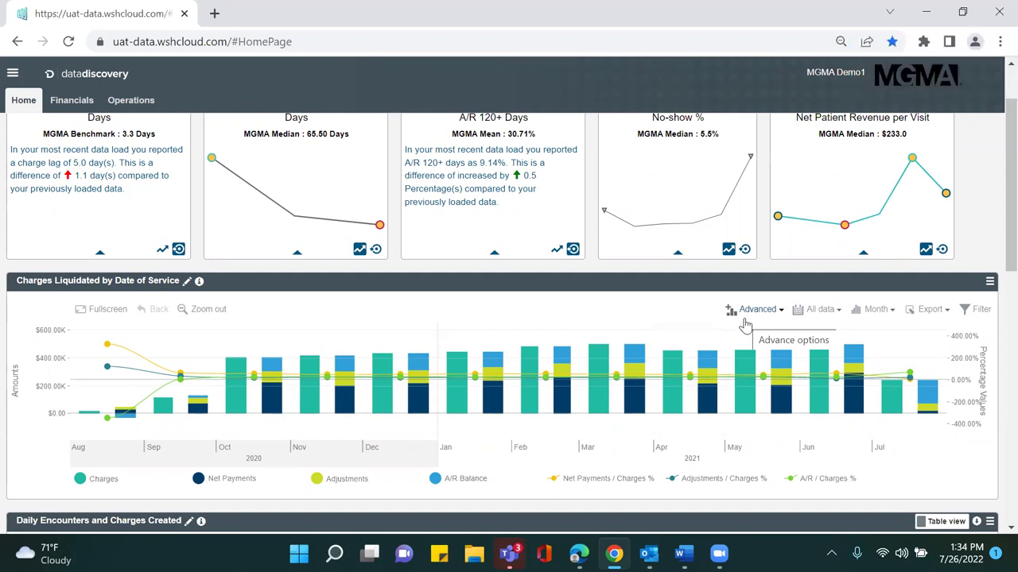
pyautogui.scroll(-3, 745, 326)
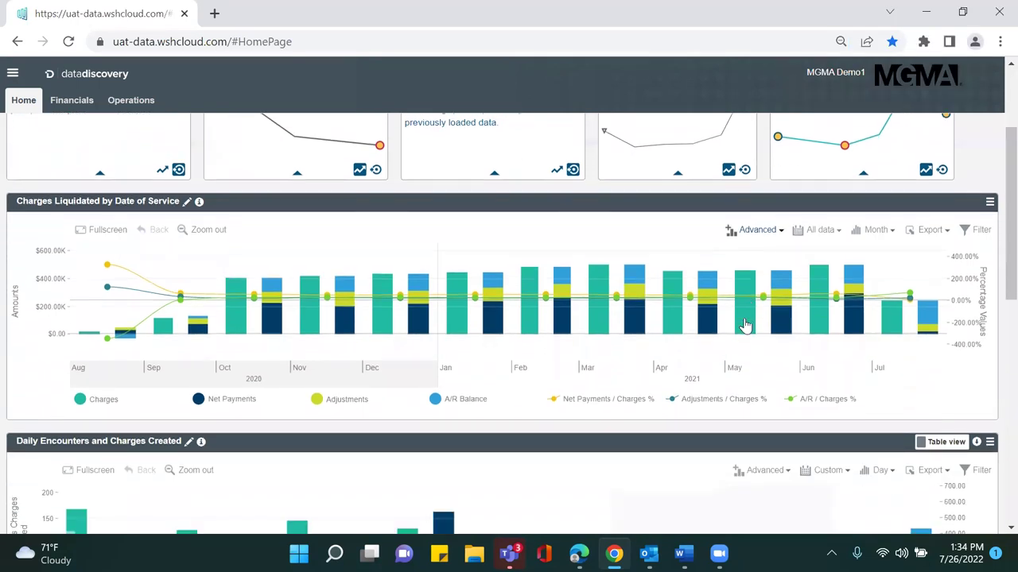
pyautogui.click(764, 313)
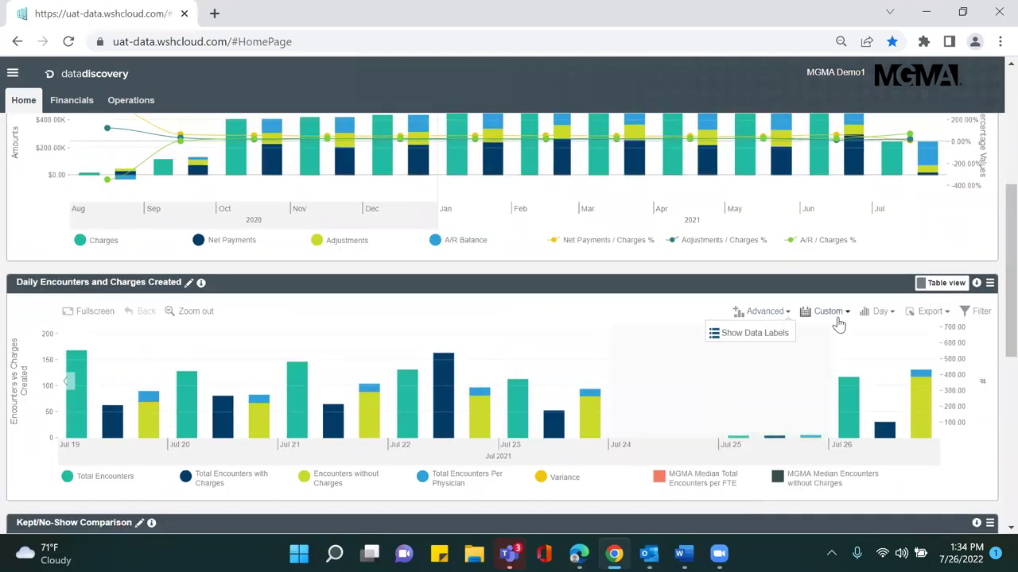
pyautogui.click(882, 313)
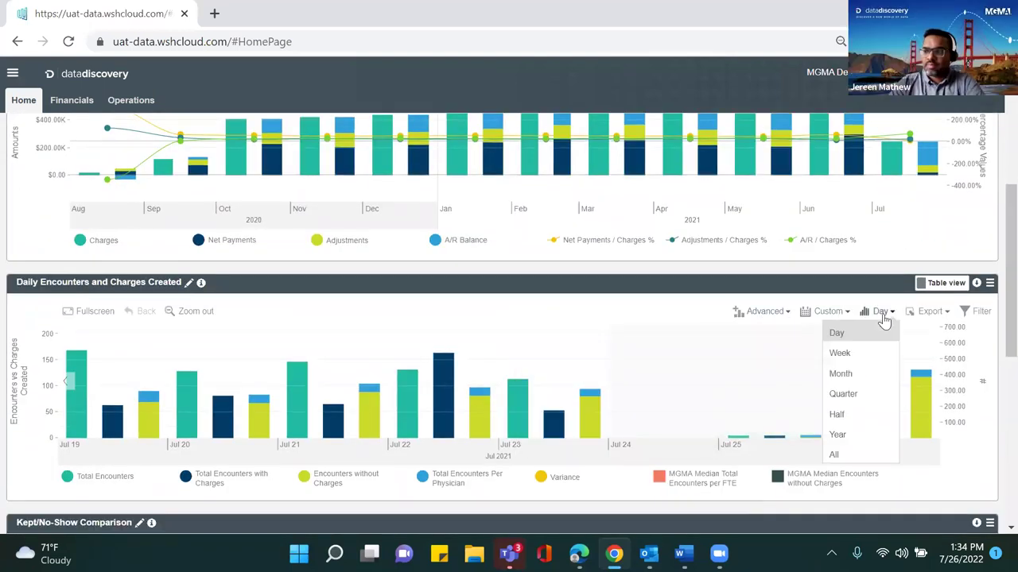
pyautogui.click(851, 354)
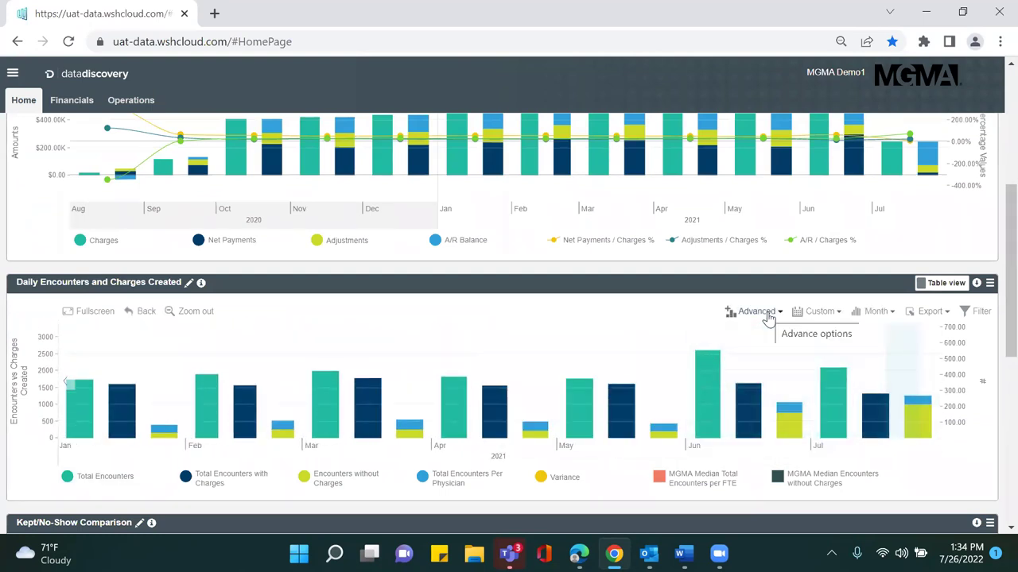
pyautogui.scroll(4, 767, 318)
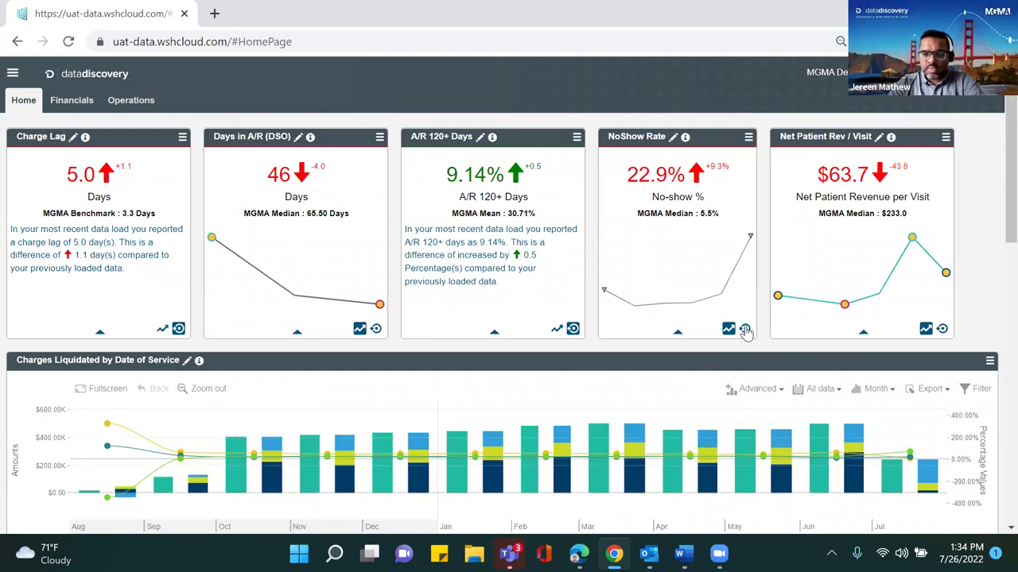
# Review No-show Rate top contributors by appointment type, then close the window.
pyautogui.click(744, 329)
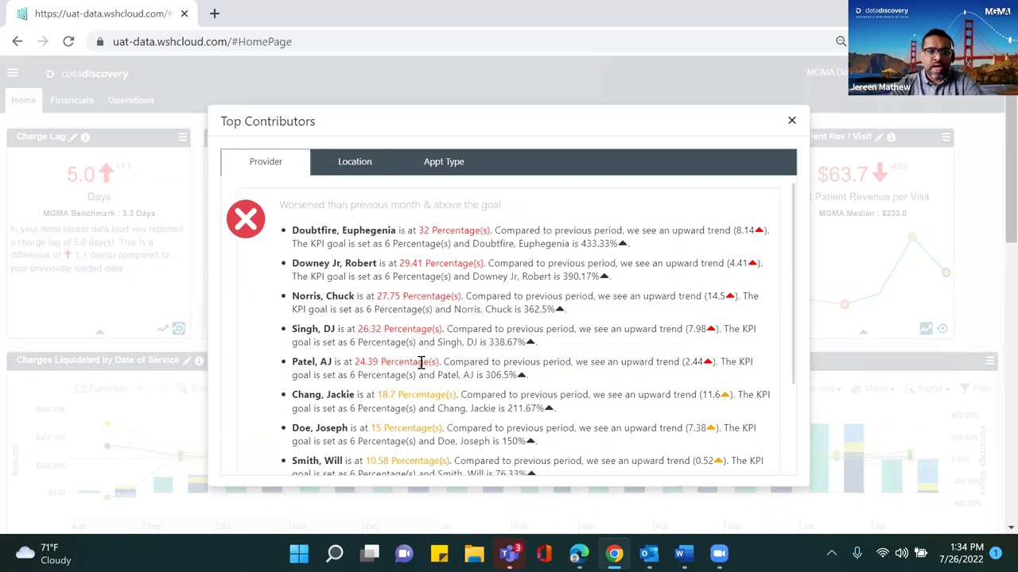
pyautogui.click(429, 172)
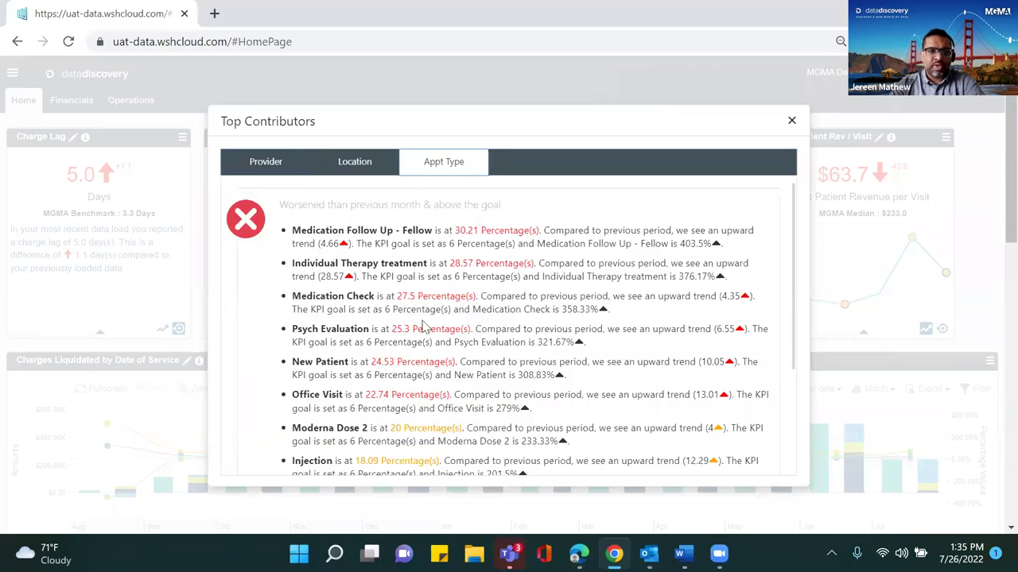
pyautogui.click(792, 122)
# Open Operations > Patient Access Team Ops > Schedule Management and scroll to the Kept vs No-show chart.
pyautogui.click(135, 107)
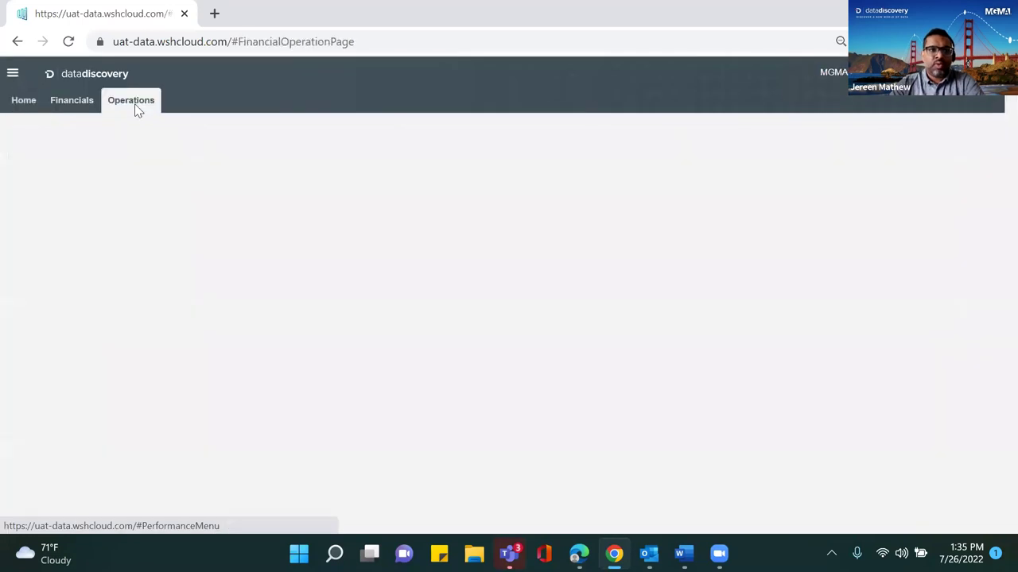
pyautogui.click(125, 106)
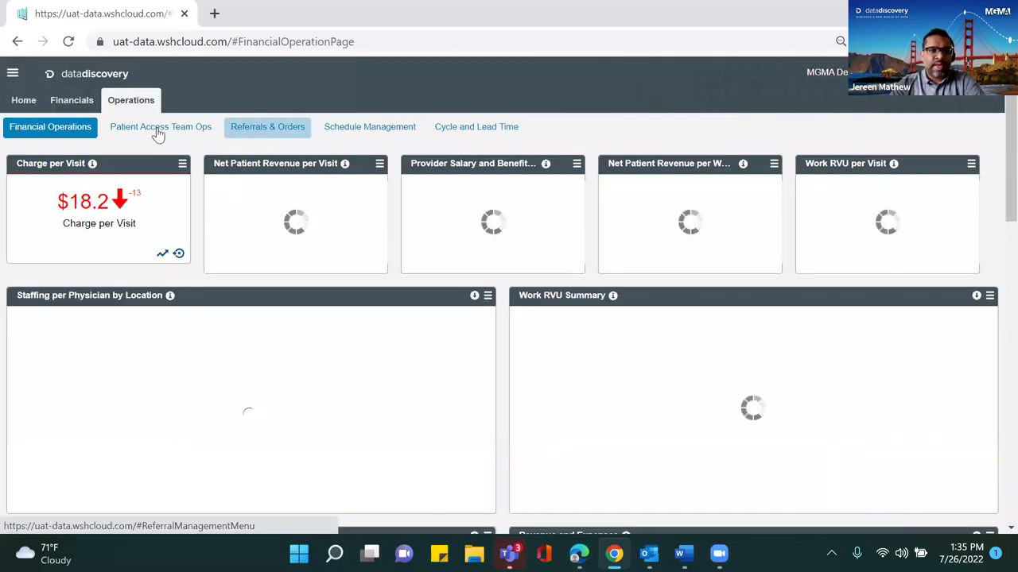
pyautogui.click(159, 131)
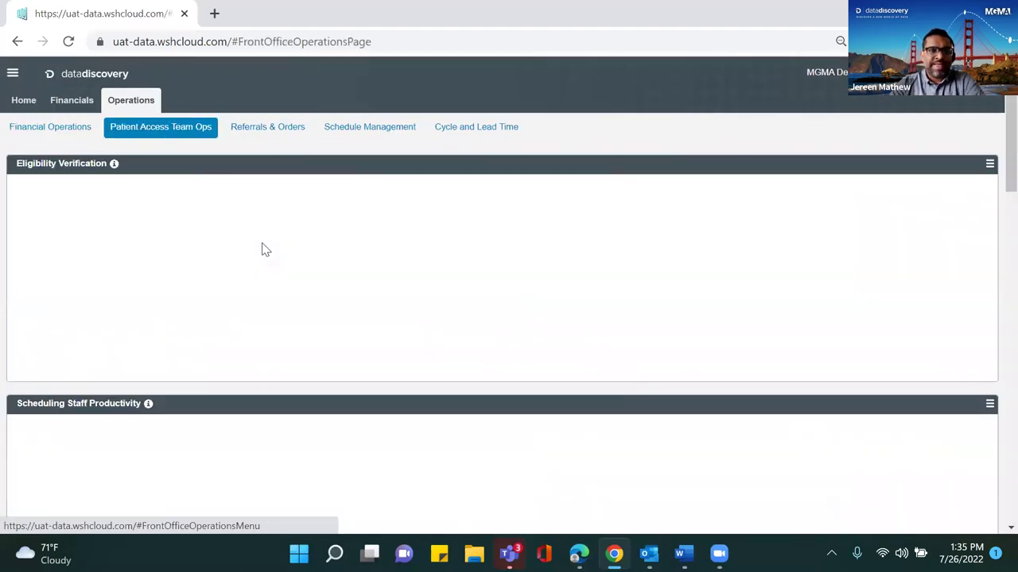
pyautogui.click(344, 128)
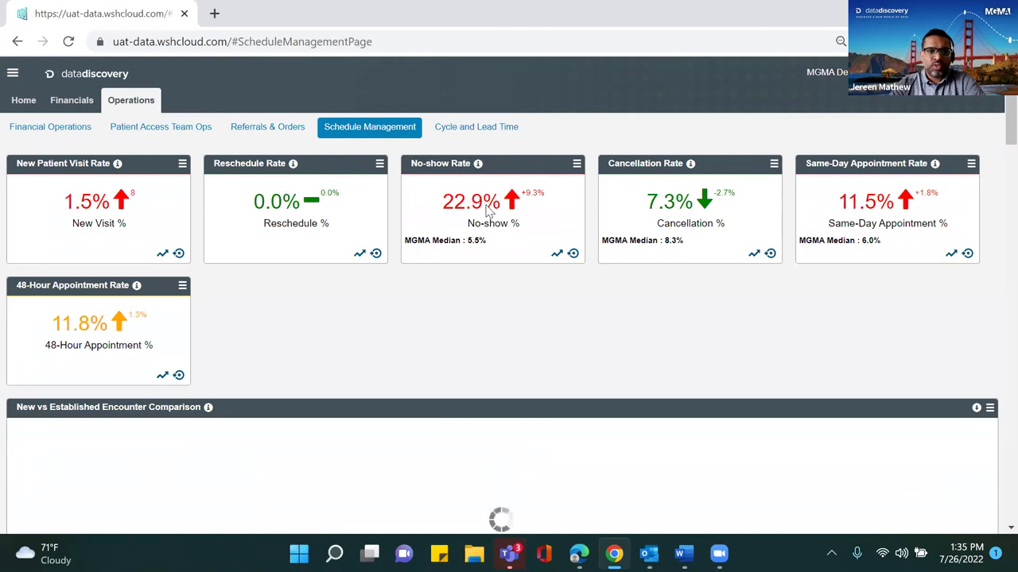
pyautogui.scroll(-5, 404, 245)
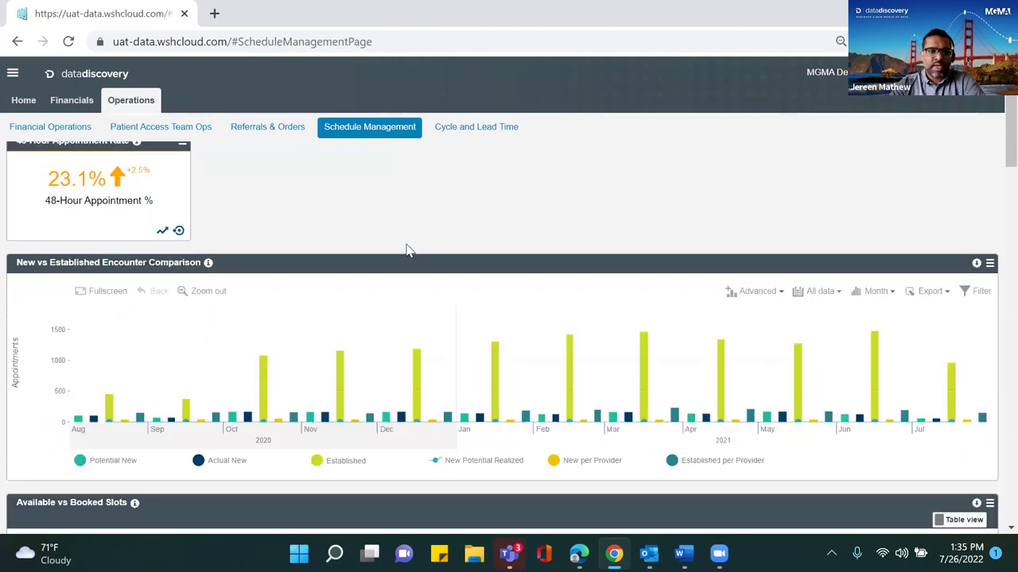
pyautogui.scroll(-5, 401, 253)
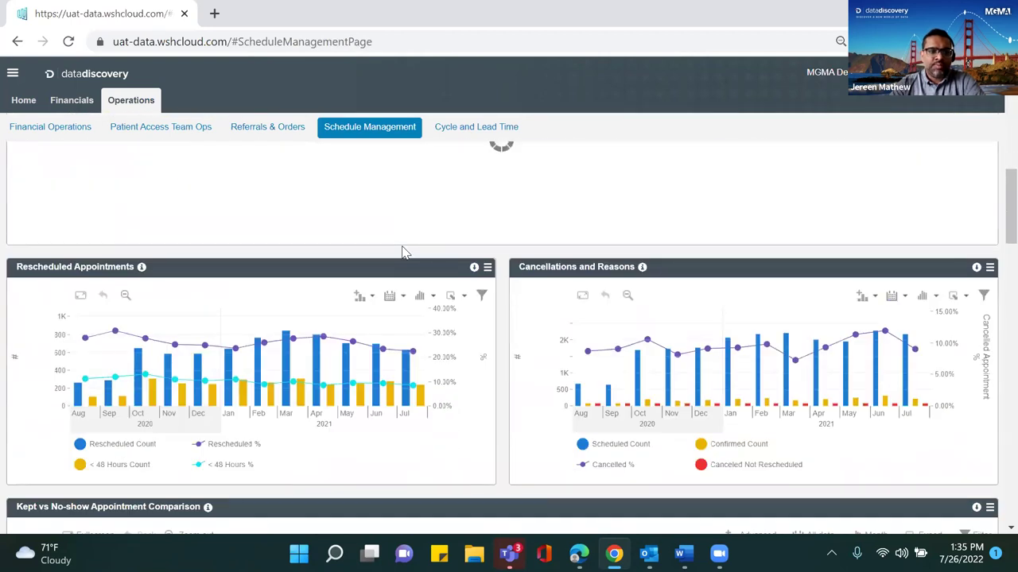
pyautogui.scroll(-2, 86, 341)
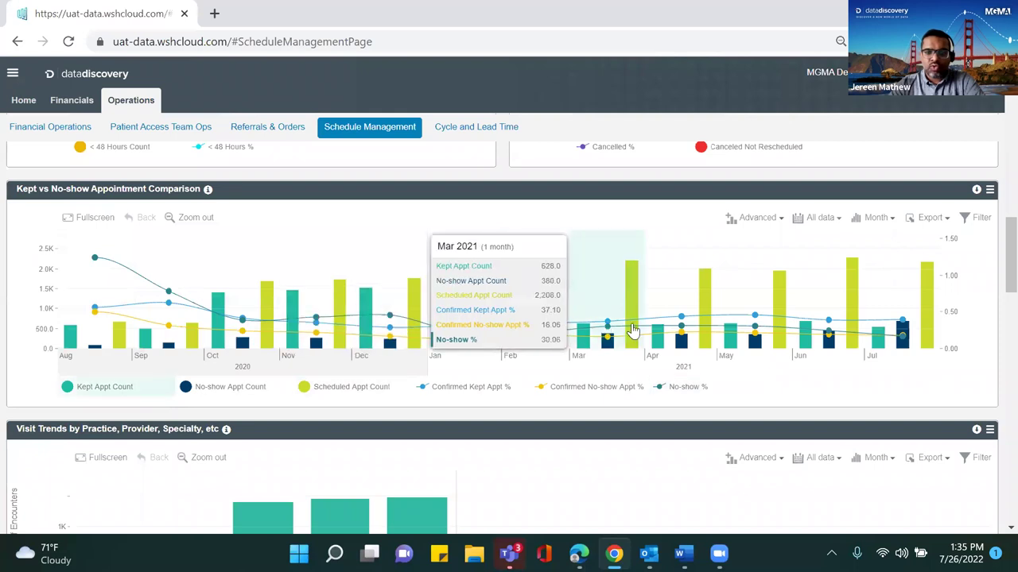
# Check the Kept vs No-show chart's filter options and the Jul 2021 bar's patient details.
pyautogui.click(974, 219)
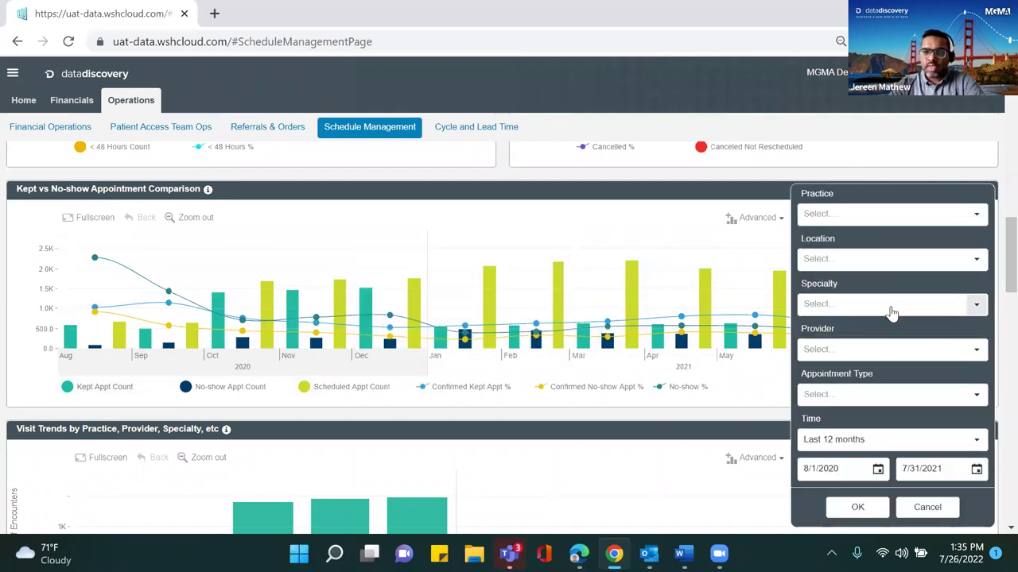
pyautogui.click(927, 506)
pyautogui.click(856, 284)
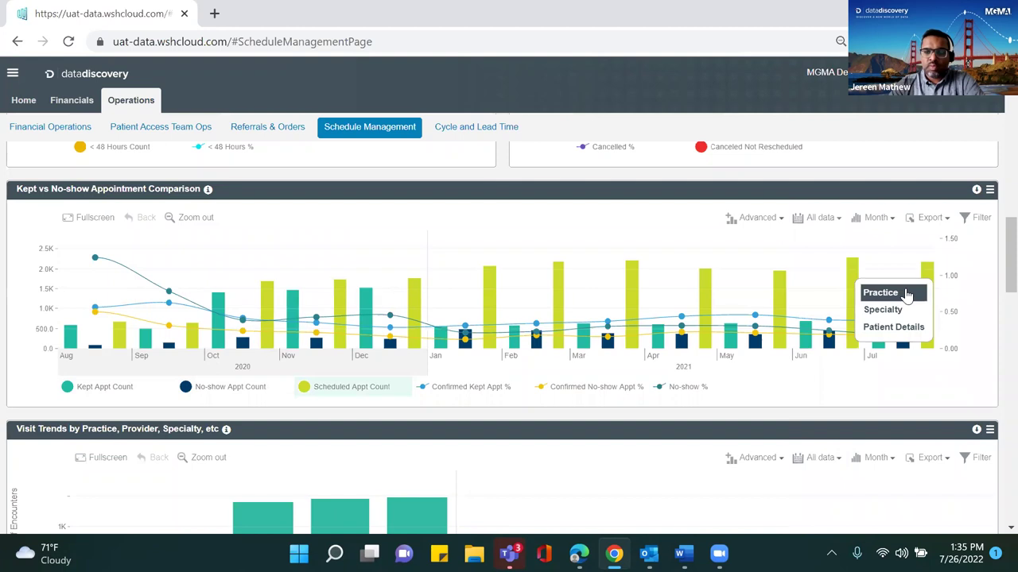
pyautogui.click(885, 338)
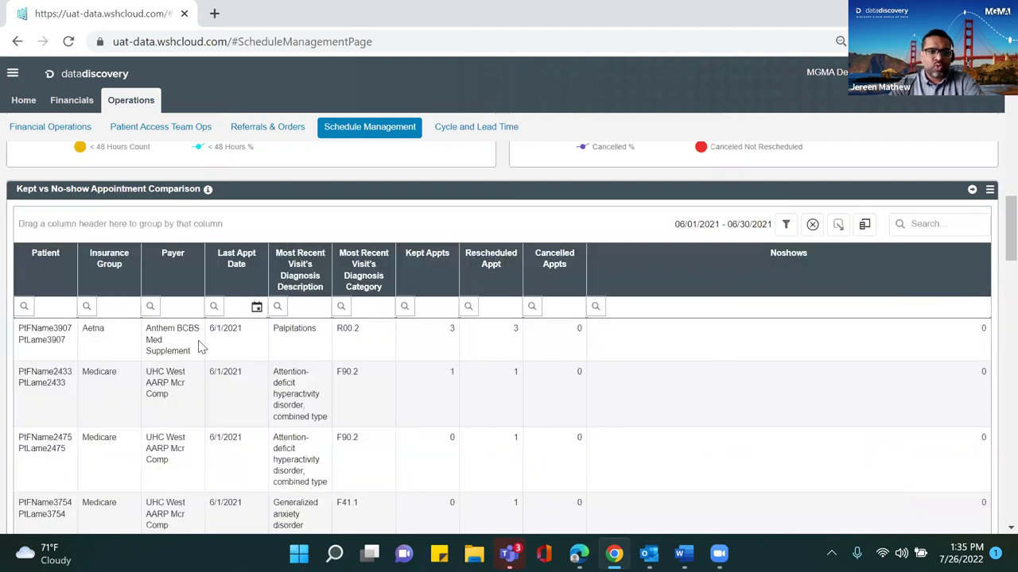
pyautogui.click(812, 224)
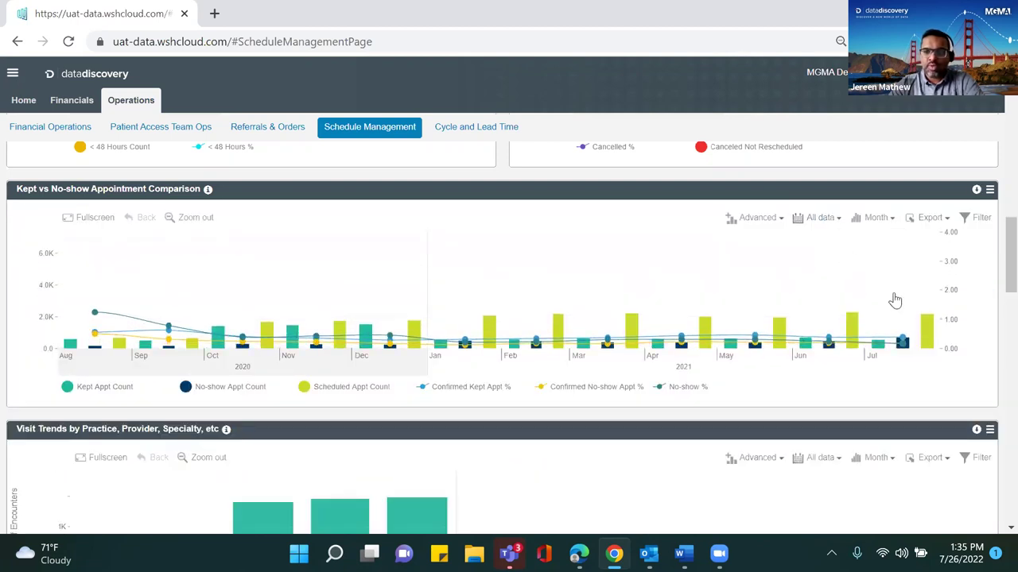
# Drill a month's bar down by specialty, then into one specialty's providers.
pyautogui.click(854, 306)
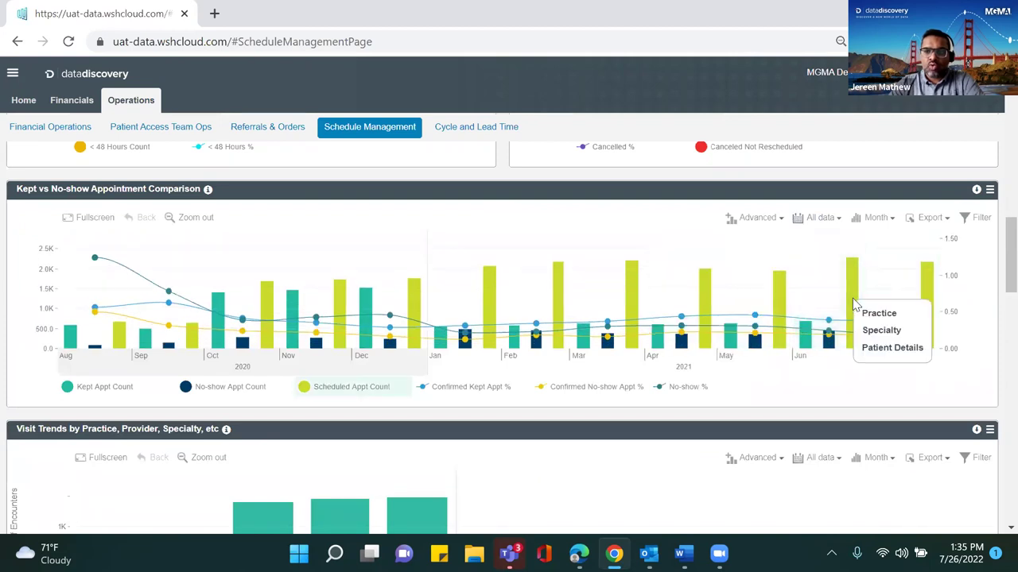
pyautogui.click(892, 332)
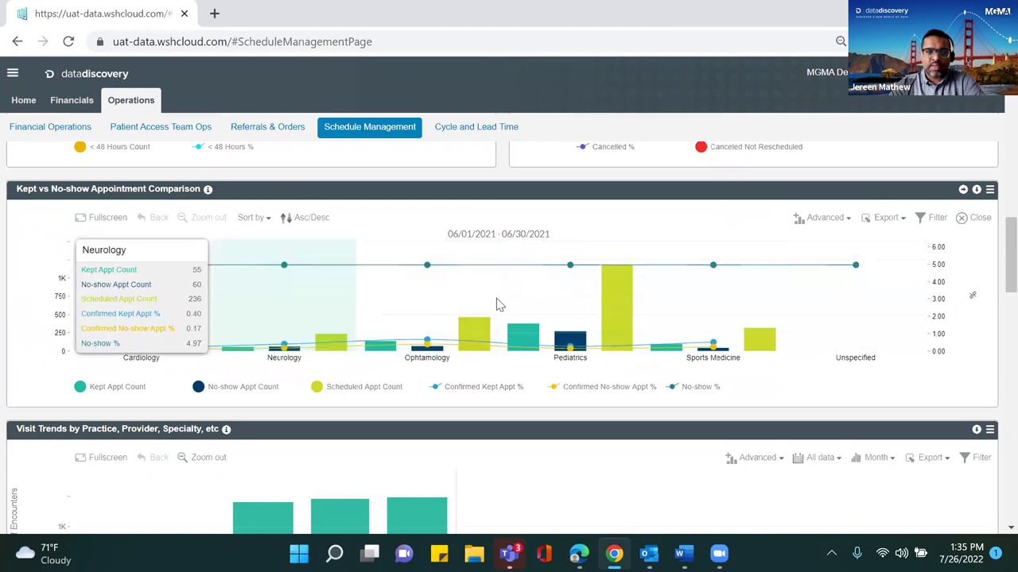
pyautogui.click(620, 306)
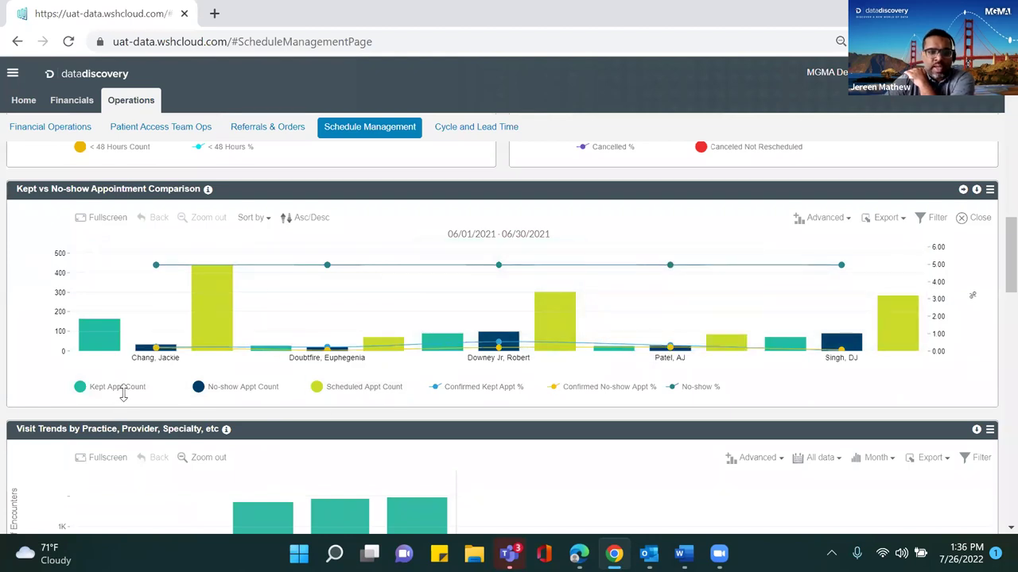
# Hide the Scheduled, Kept, Confirmed Kept % and Confirmed No-show % series.
pyautogui.click(358, 396)
pyautogui.click(141, 389)
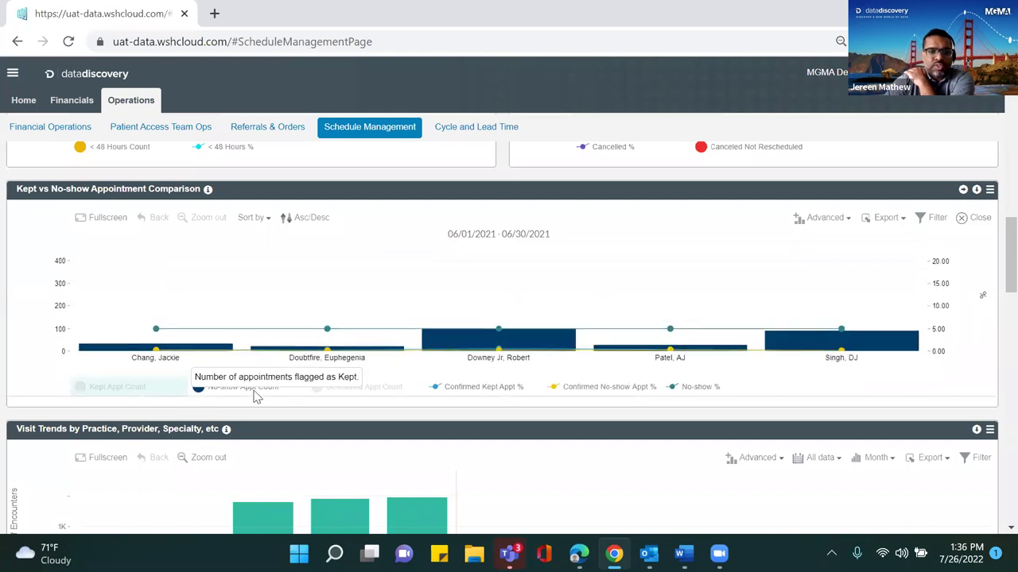
pyautogui.click(450, 394)
pyautogui.click(662, 392)
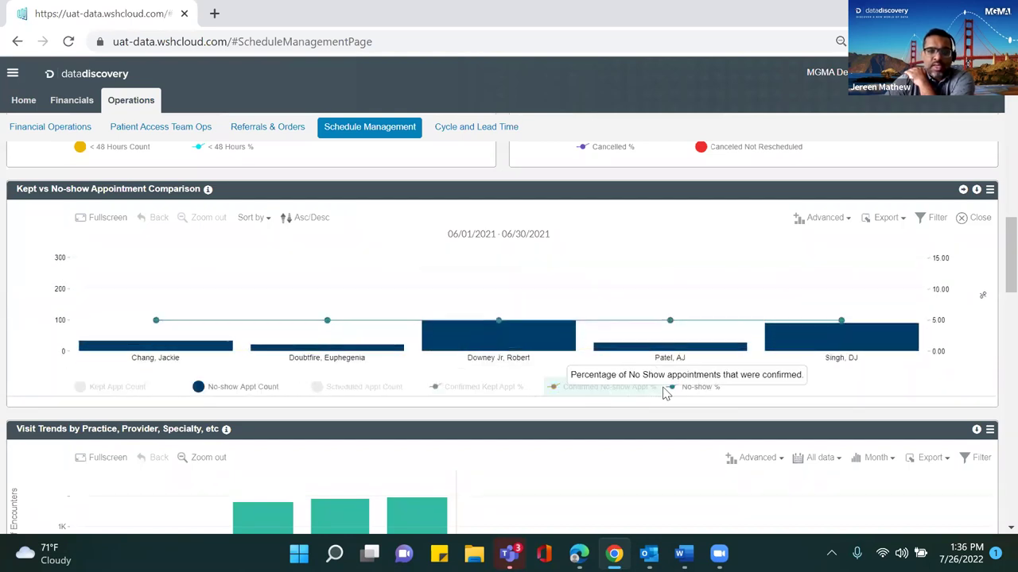
pyautogui.moveTo(509, 291)
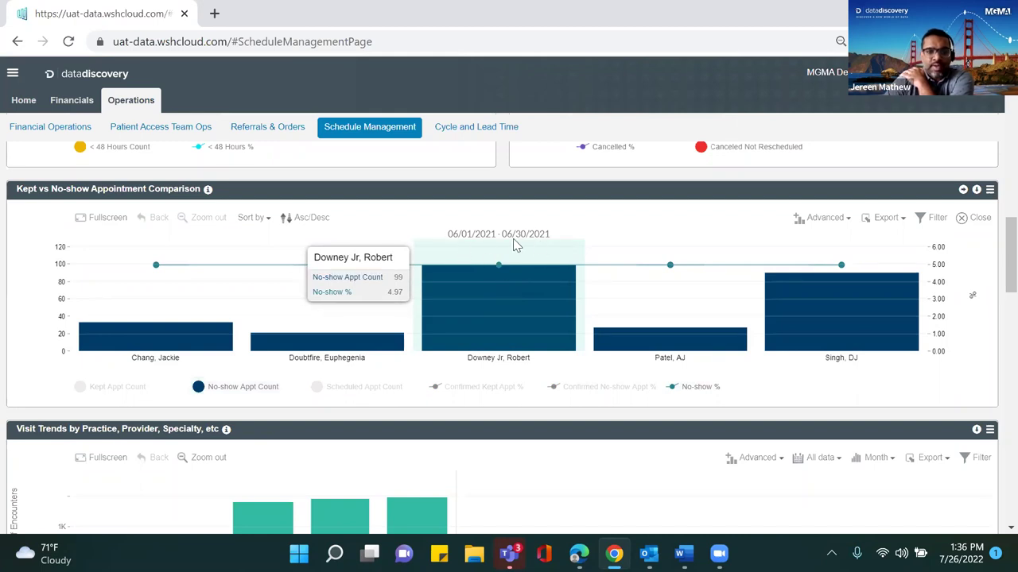
# Return to the Home dashboard to review it, then open the Financials Billing Volume page.
pyautogui.scroll(6, 493, 293)
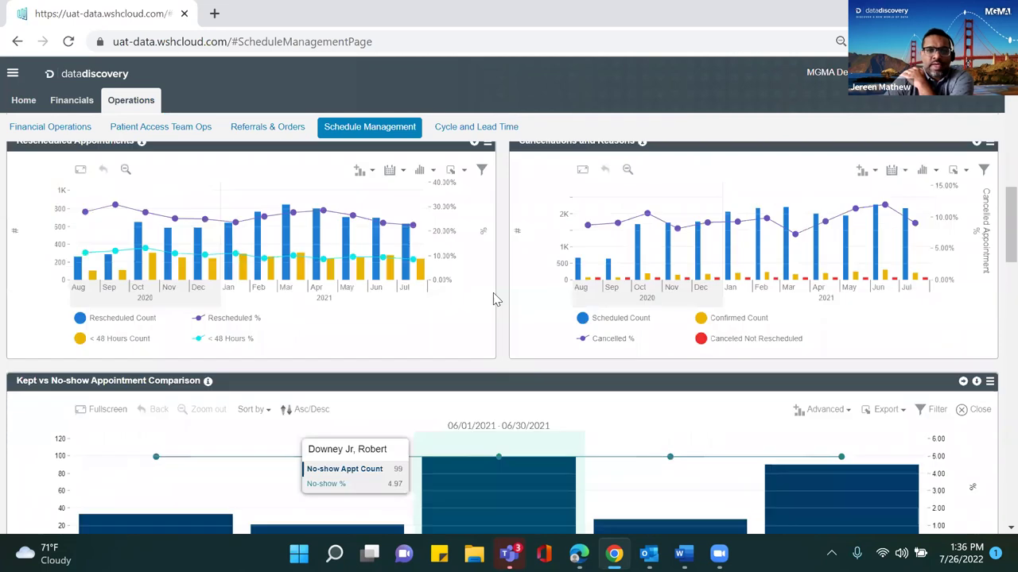
pyautogui.scroll(6, 494, 300)
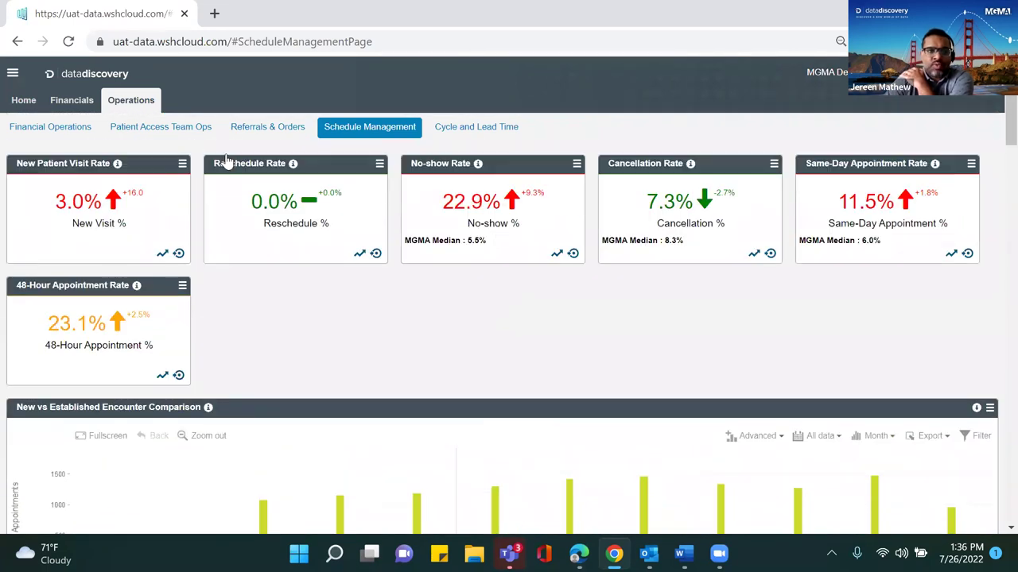
pyautogui.click(24, 101)
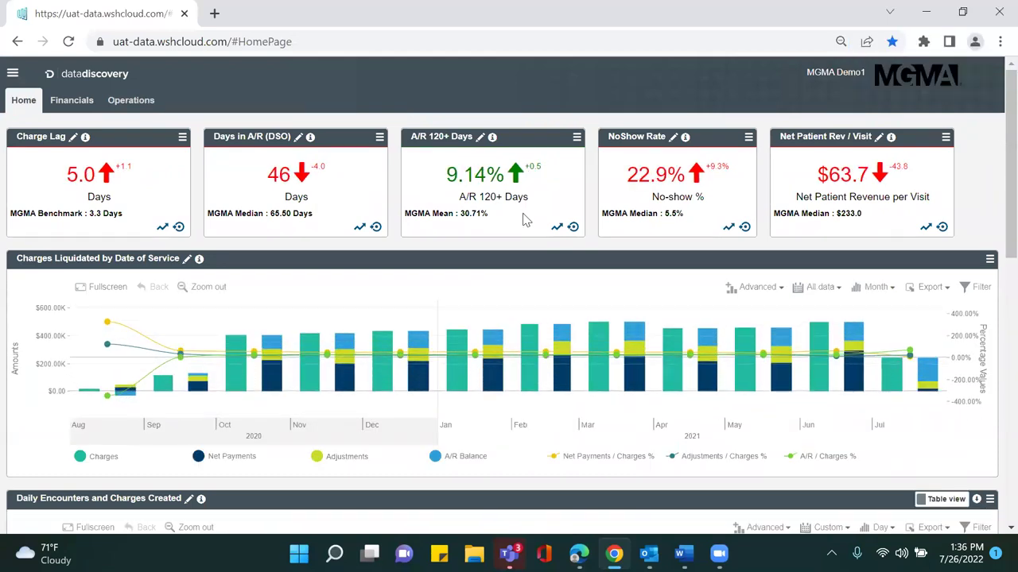
pyautogui.moveTo(509, 364)
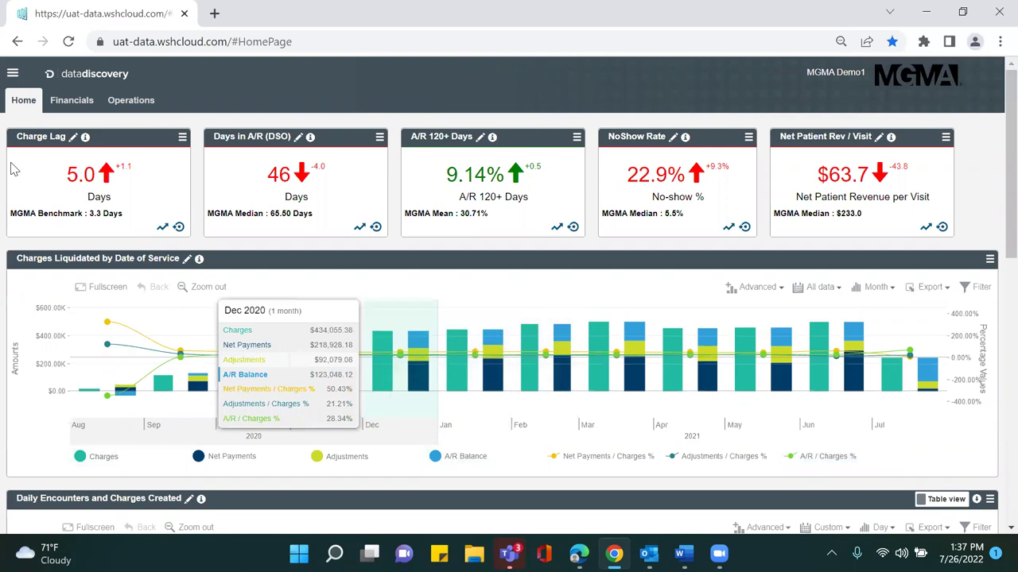
pyautogui.click(81, 111)
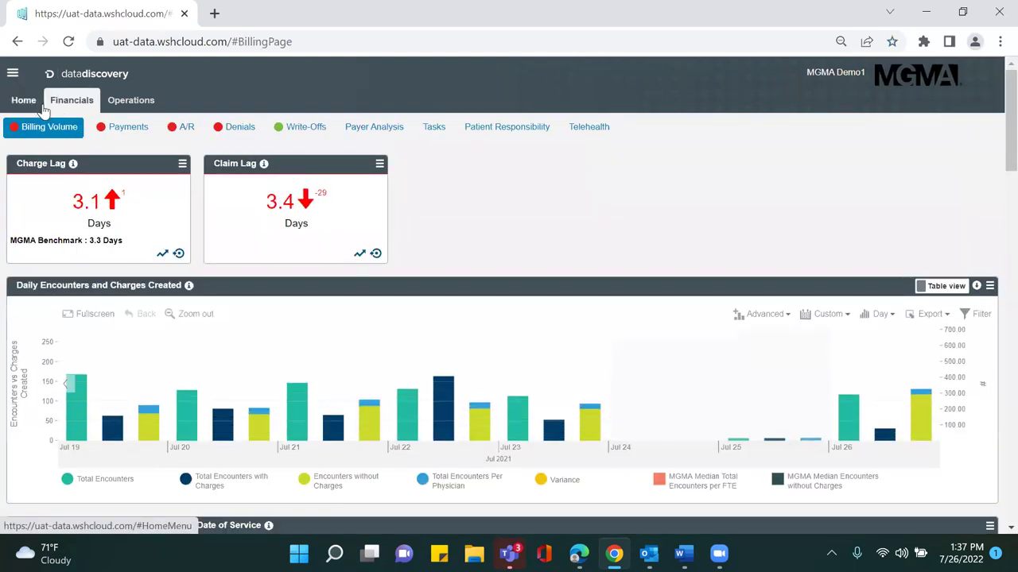
# Visit the Denials and Home dashboards, then return to Financials and open Payments.
pyautogui.click(240, 127)
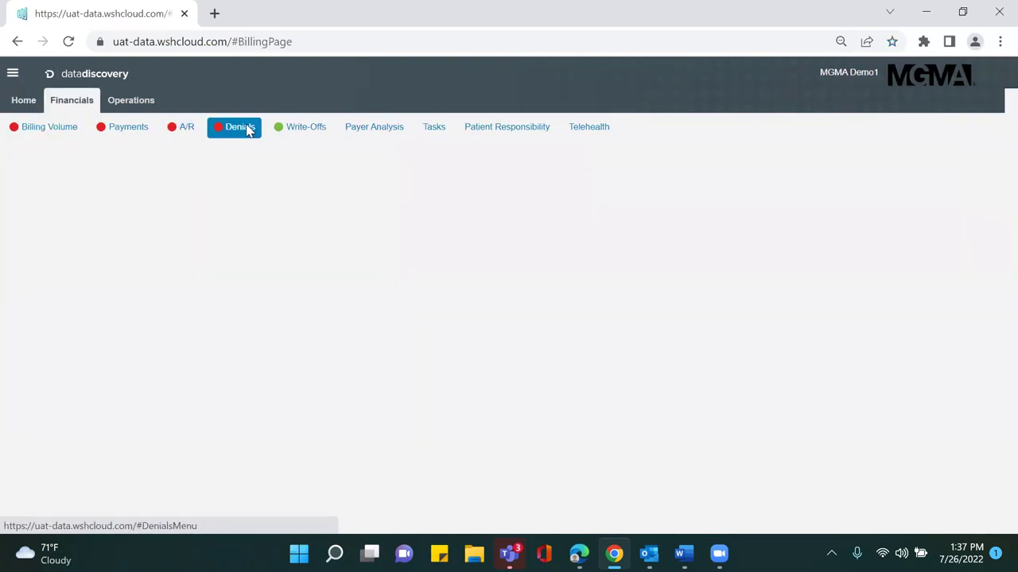
pyautogui.click(23, 101)
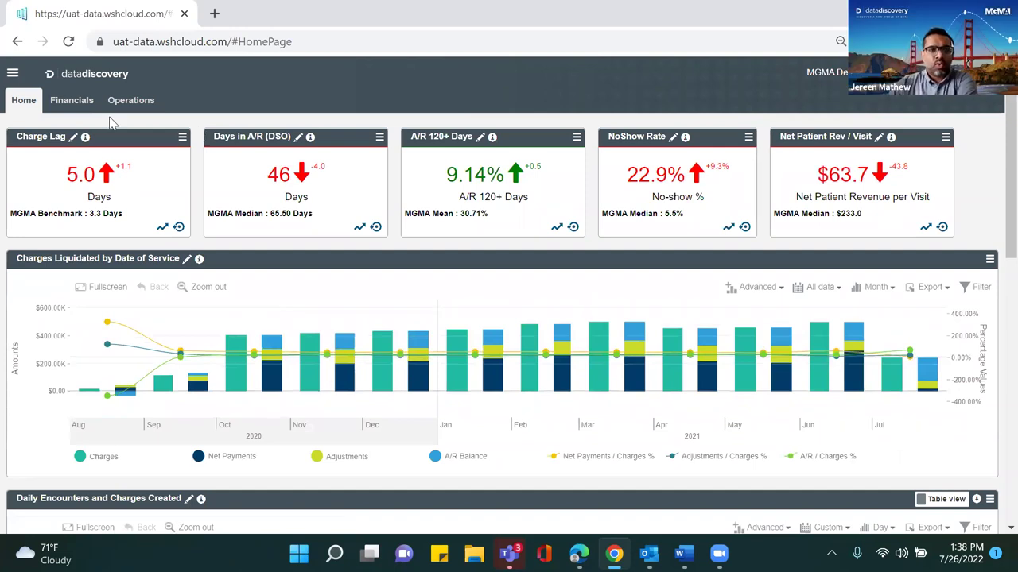
pyautogui.click(57, 109)
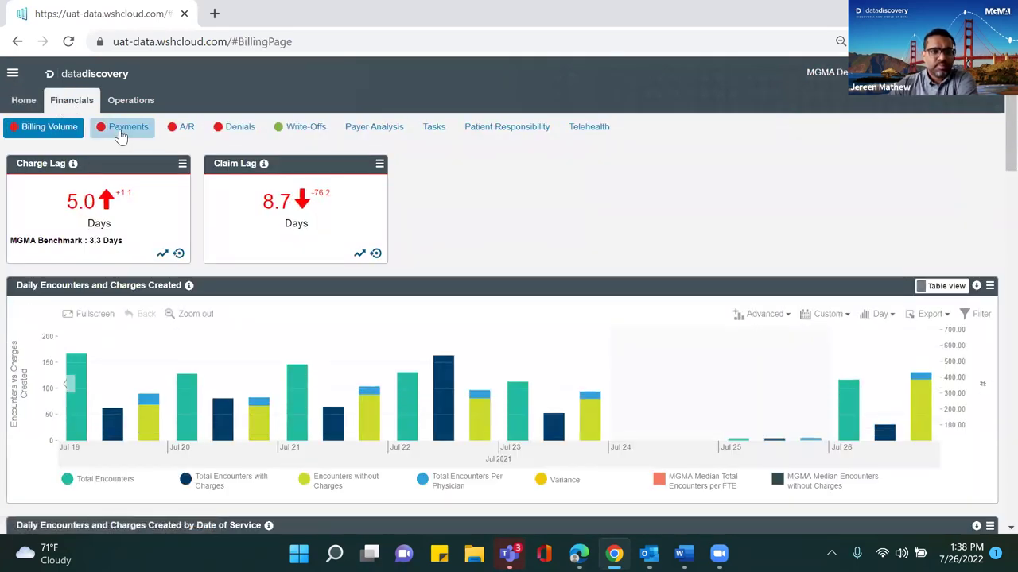
pyautogui.click(119, 132)
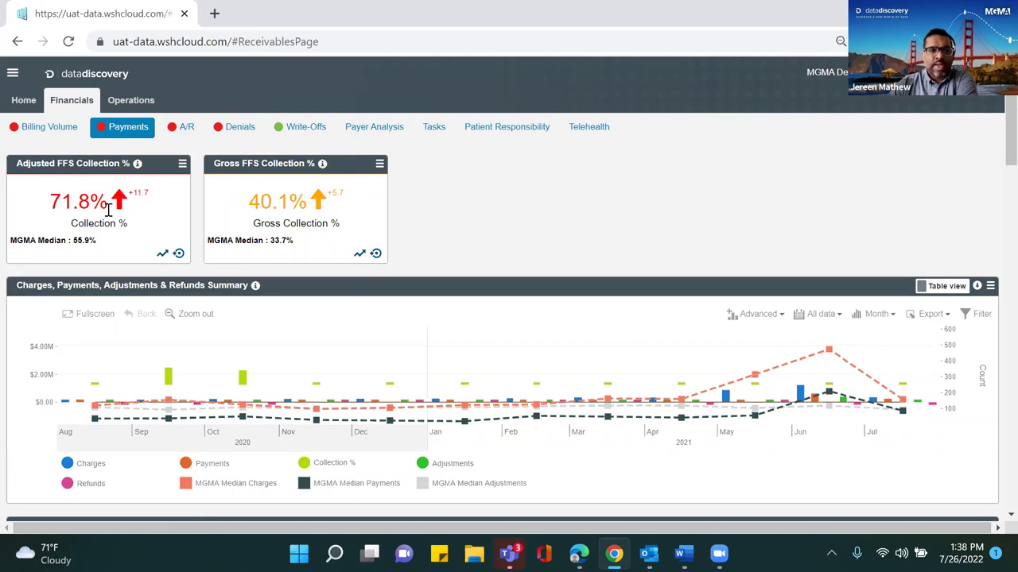
# Review Adjusted FFS Collection % top contributors broken down by payer name.
pyautogui.click(179, 256)
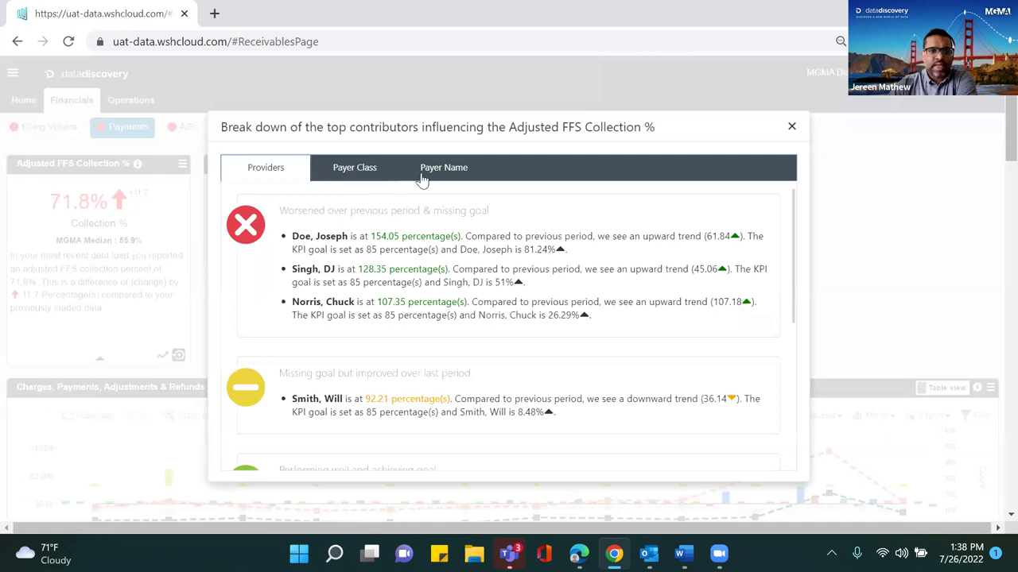
pyautogui.click(442, 178)
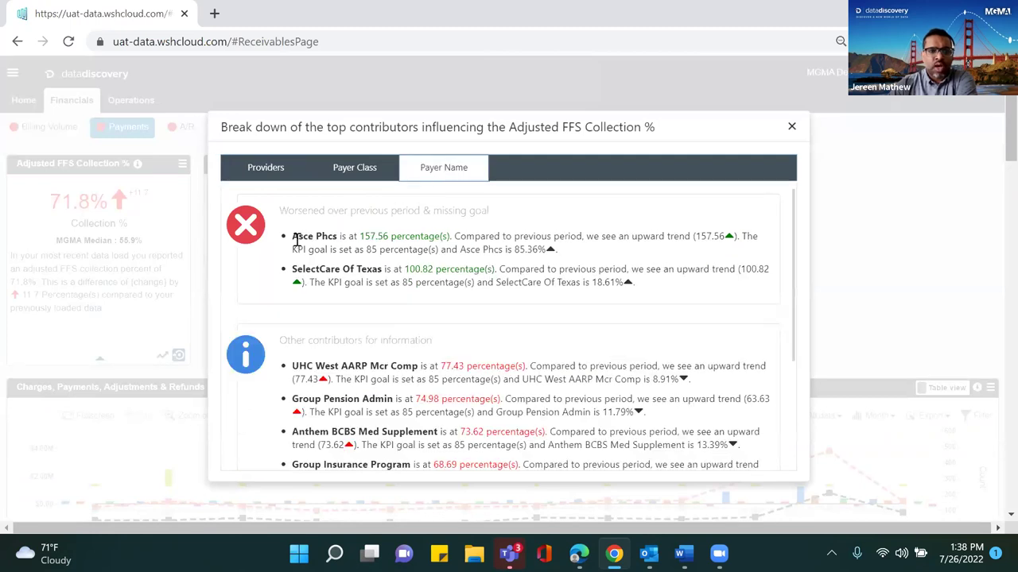
pyautogui.scroll(-3, 380, 277)
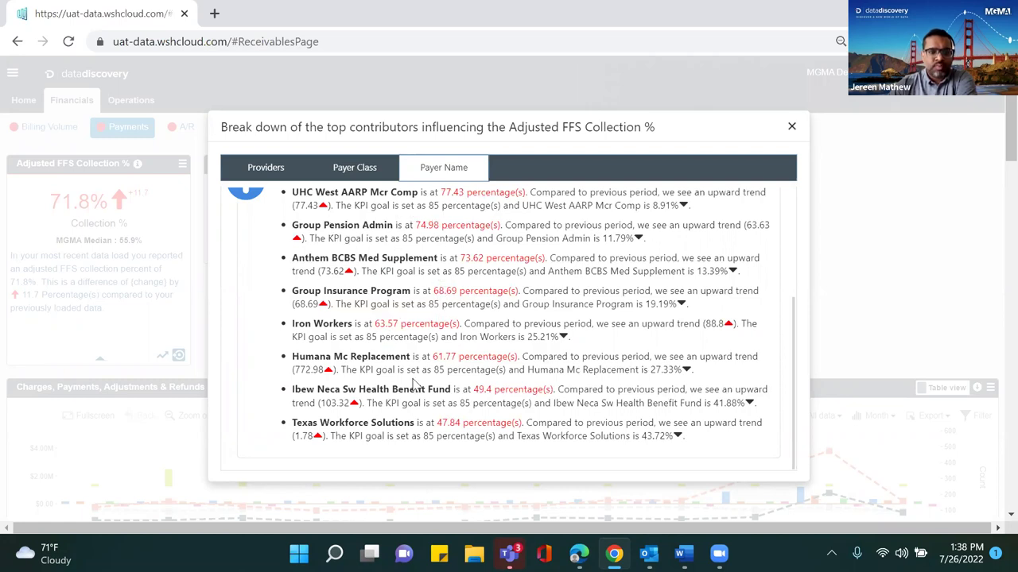
pyautogui.scroll(2, 340, 401)
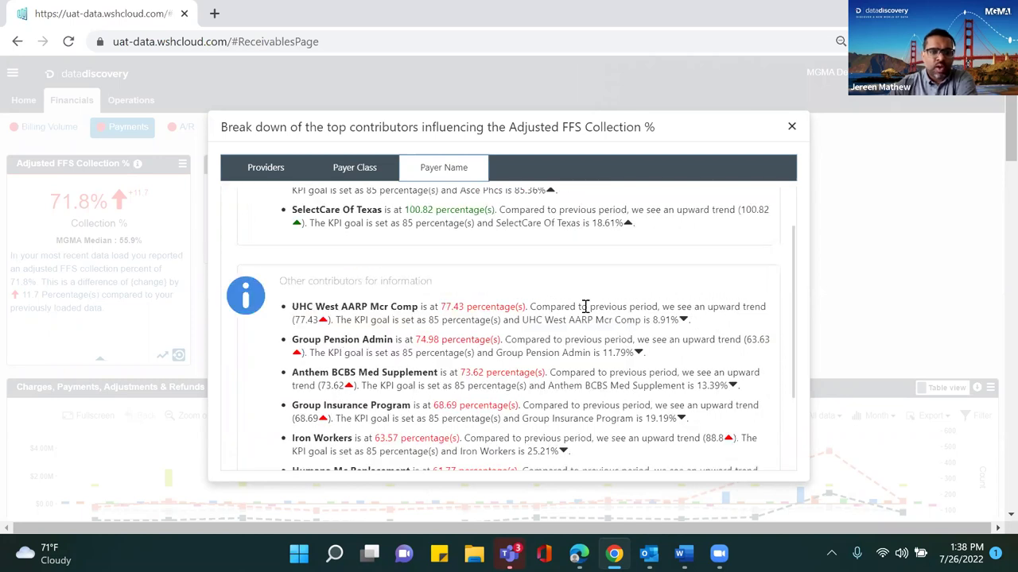
# Close the breakdown and hide Charges, MGMA Medians, Collection % and Adjustments, leaving only Payments bars.
pyautogui.click(794, 128)
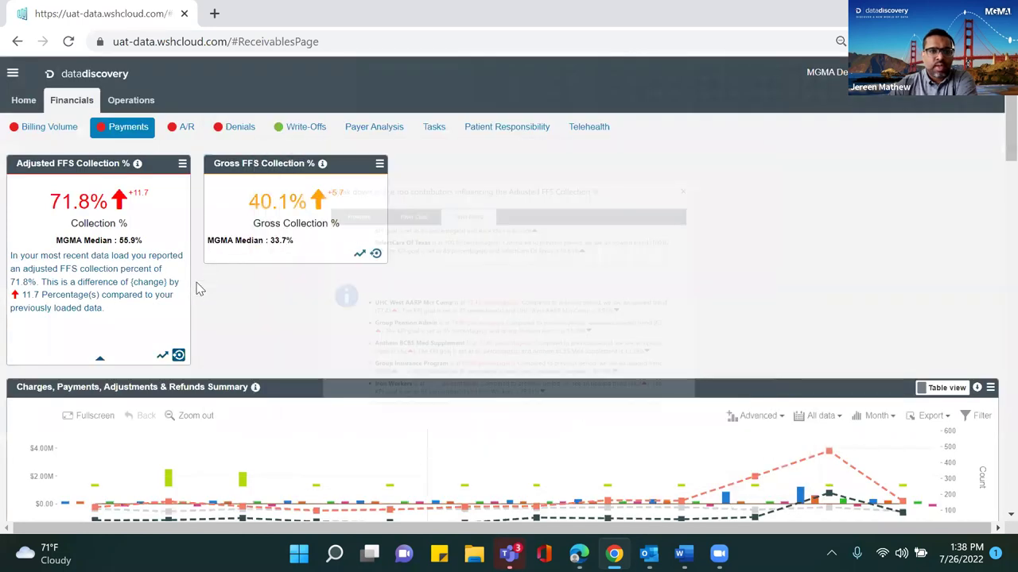
pyautogui.scroll(-1, 337, 352)
pyautogui.scroll(-1, 340, 352)
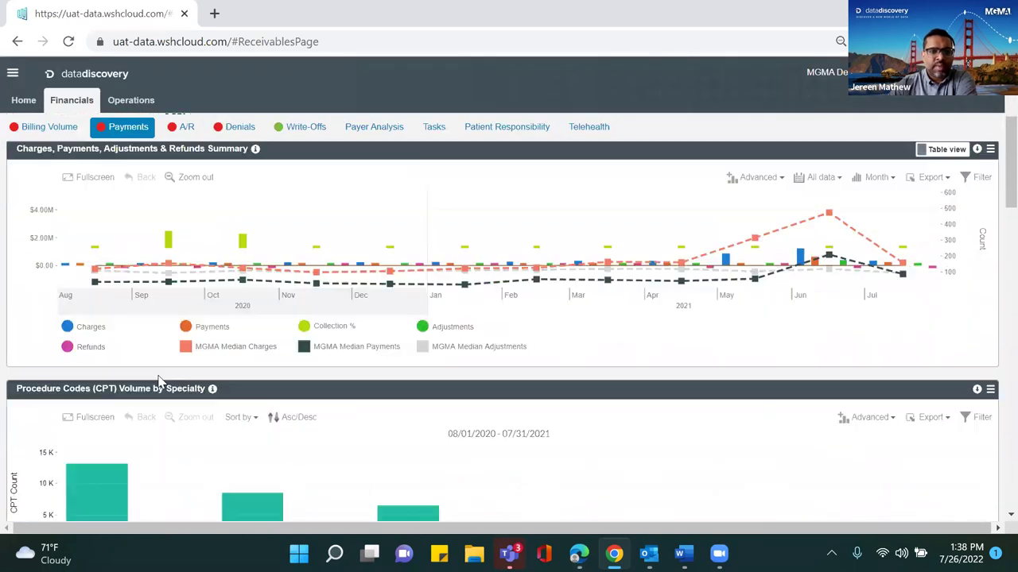
pyautogui.click(87, 342)
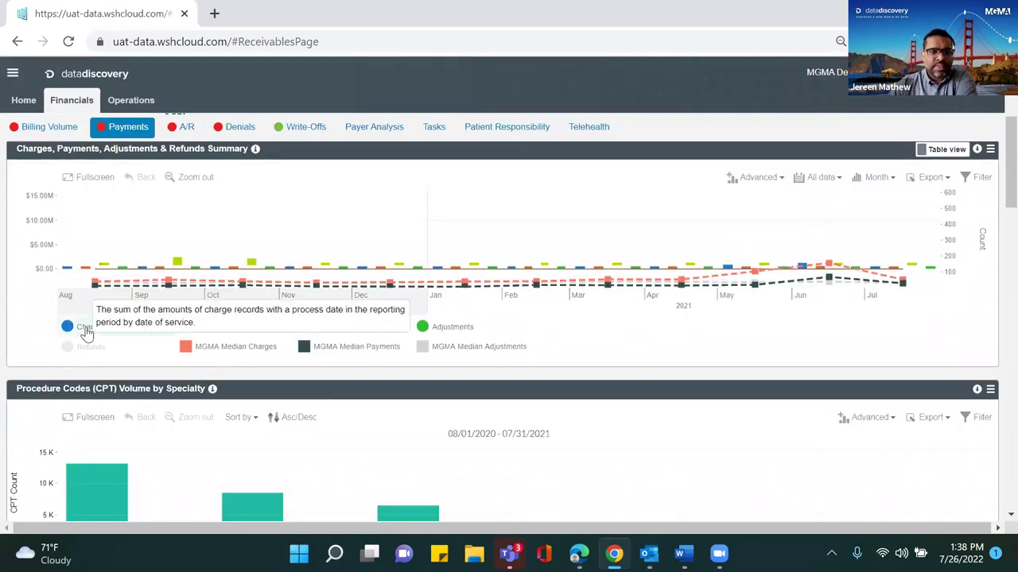
pyautogui.click(205, 350)
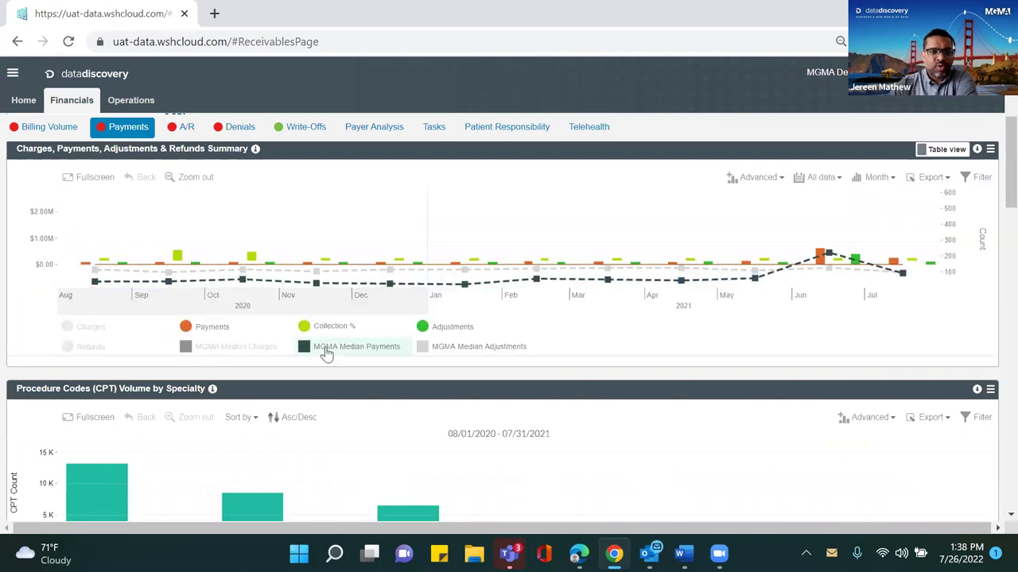
pyautogui.click(325, 350)
pyautogui.click(334, 330)
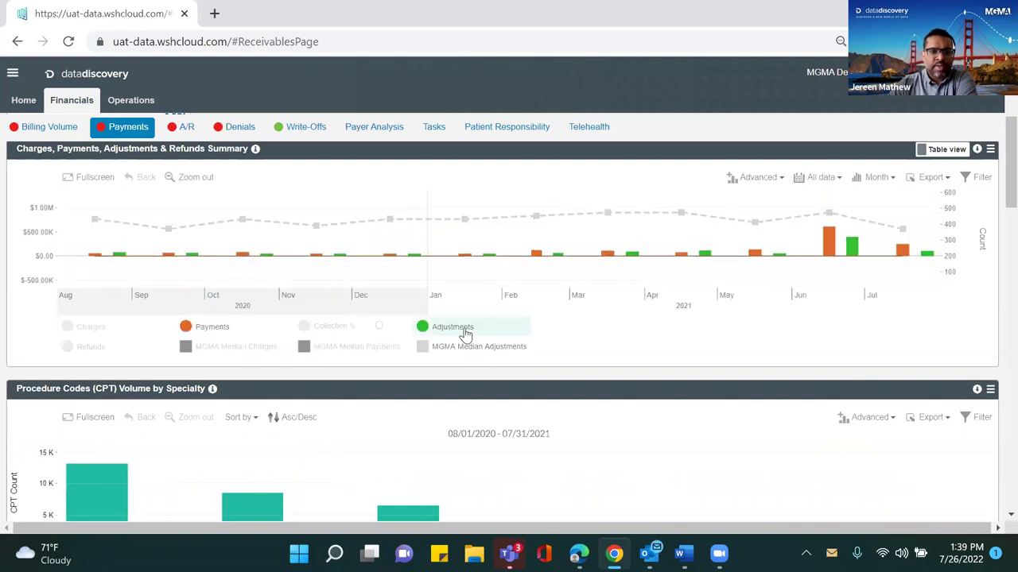
pyautogui.click(443, 327)
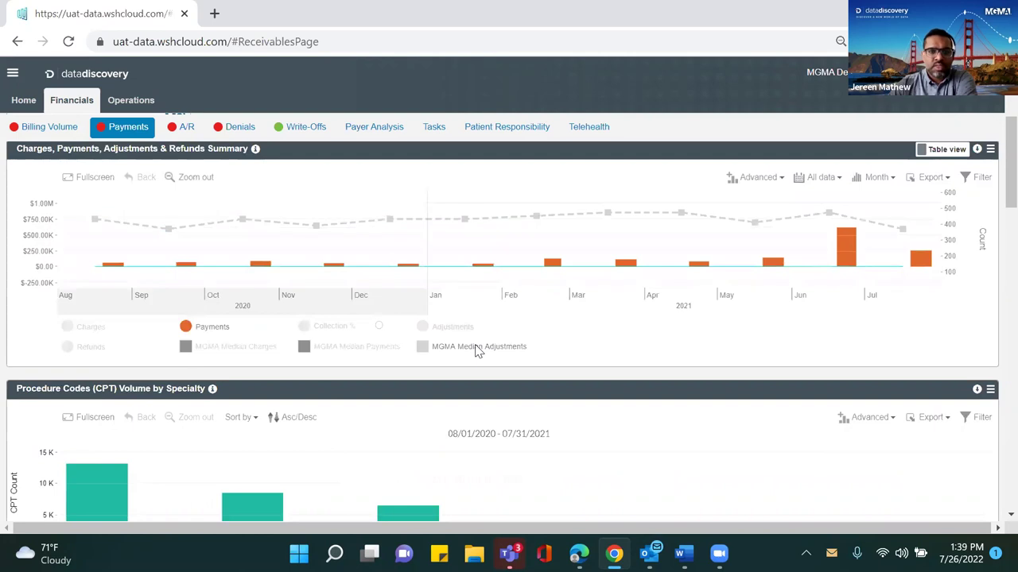
pyautogui.moveTo(566, 261)
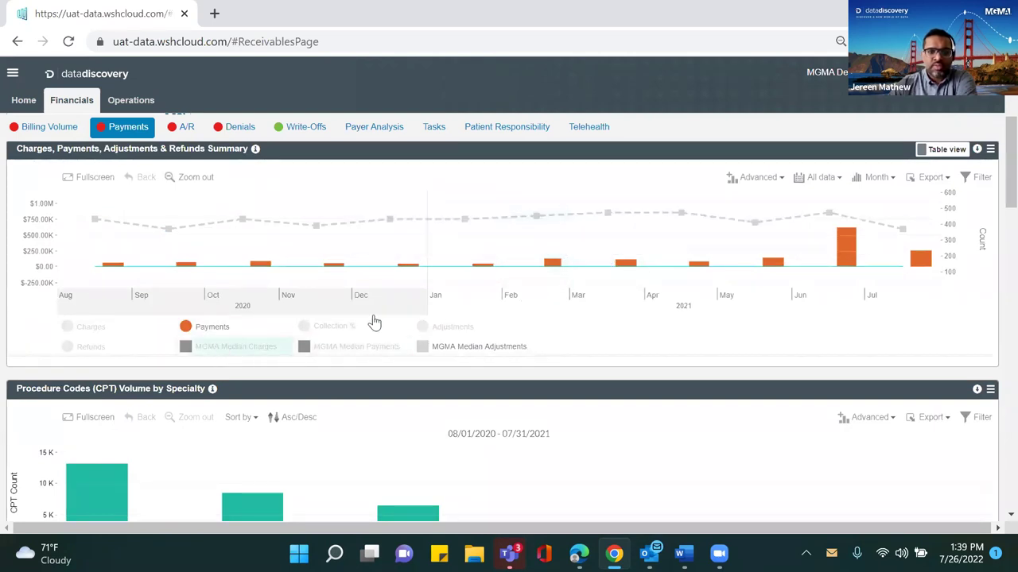
pyautogui.moveTo(871, 262)
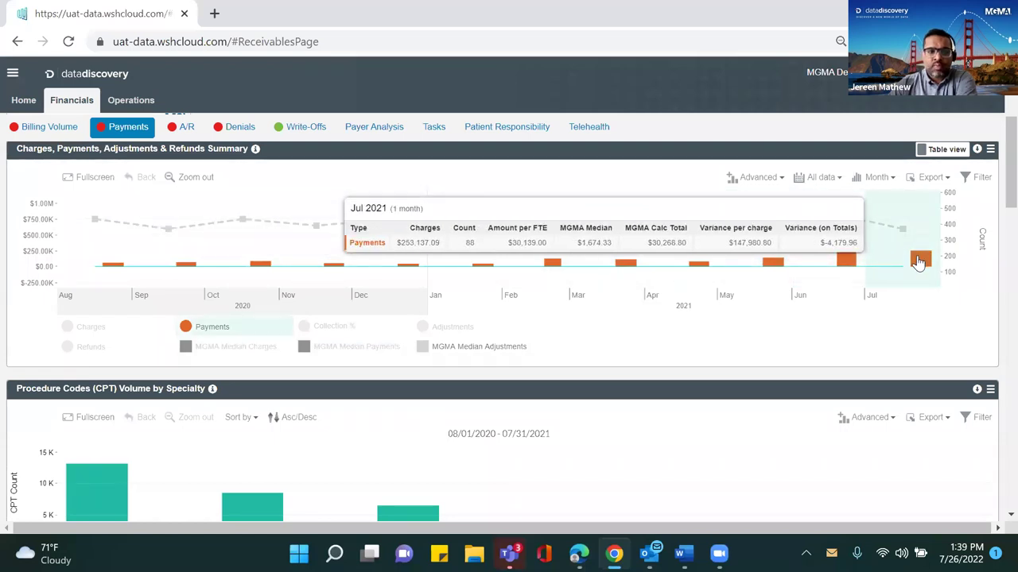
# Break March 2021 Payment Percent down by specialty, then return to the monthly chart.
pyautogui.scroll(-3, 887, 264)
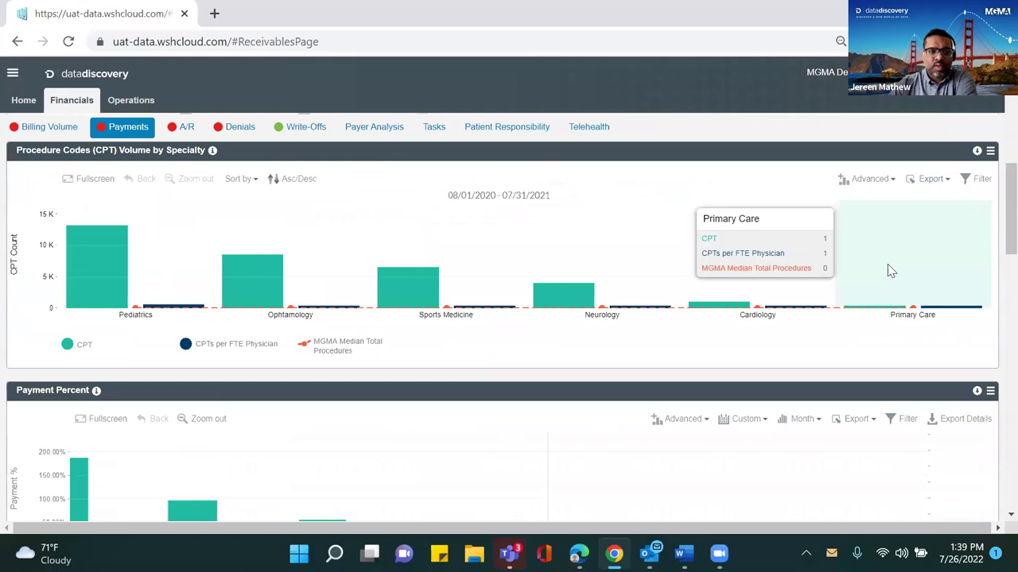
pyautogui.scroll(-1, 887, 264)
pyautogui.scroll(-3, 887, 269)
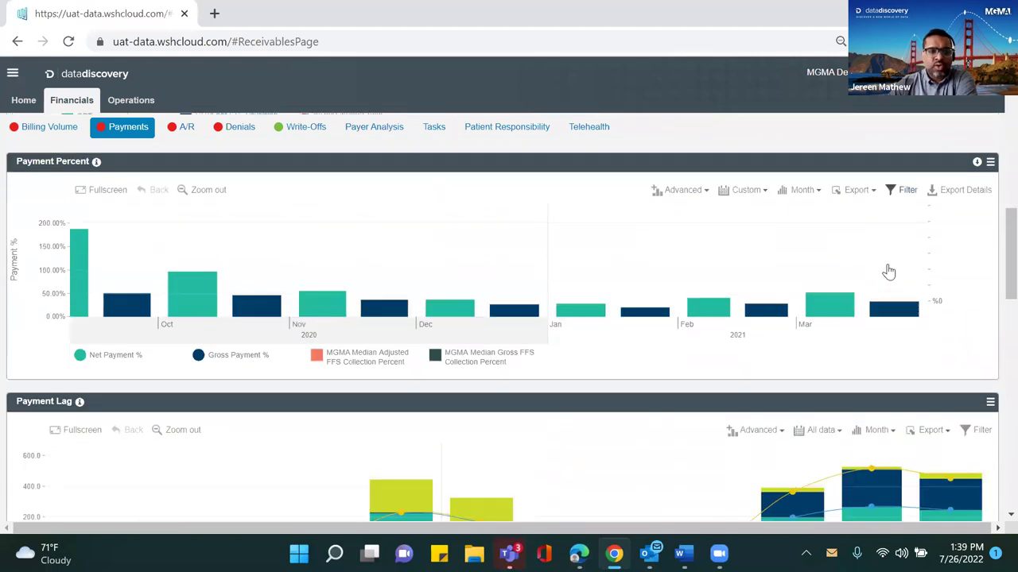
pyautogui.scroll(1, 887, 269)
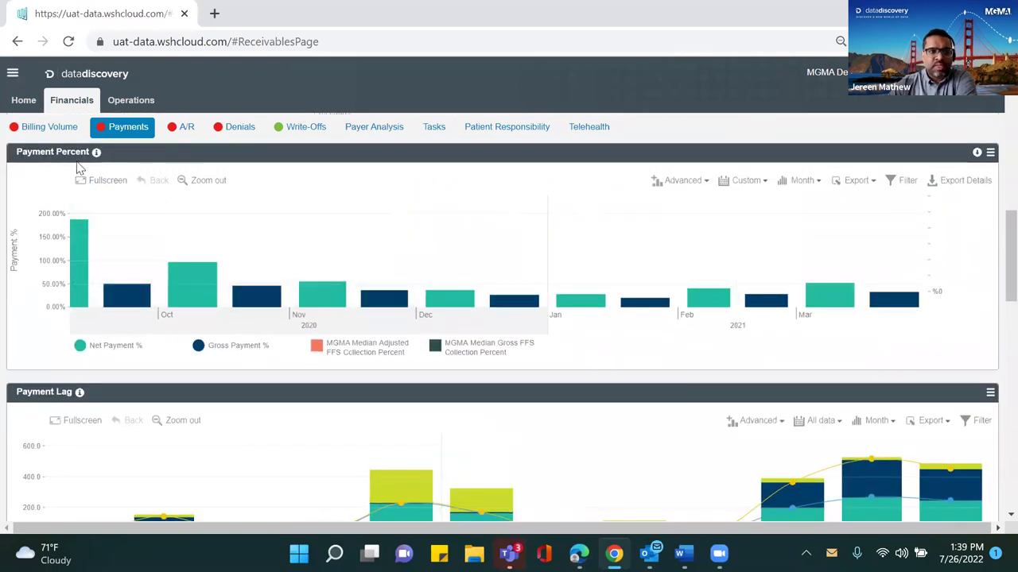
pyautogui.moveTo(82, 254)
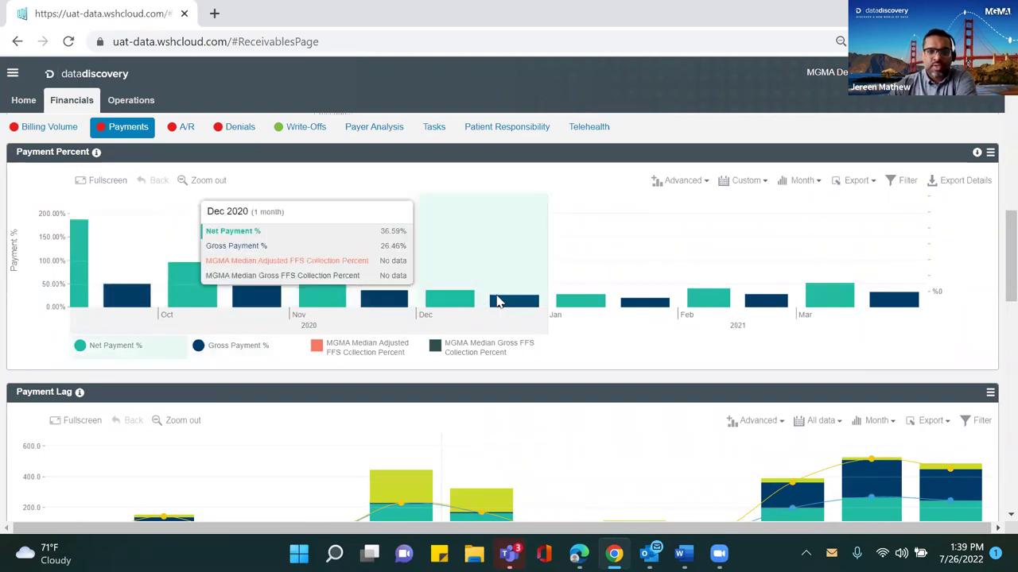
pyautogui.click(828, 302)
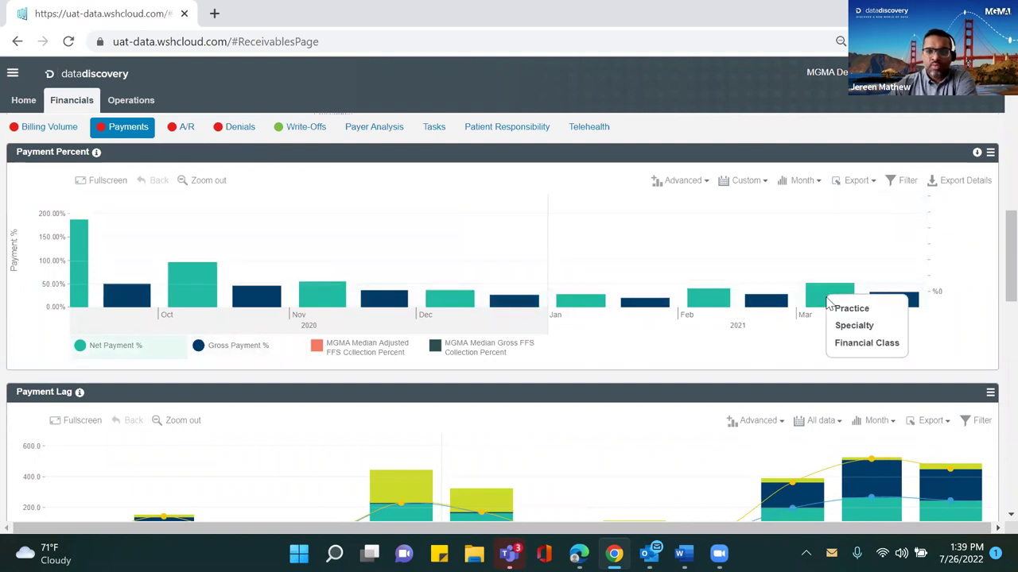
pyautogui.click(841, 329)
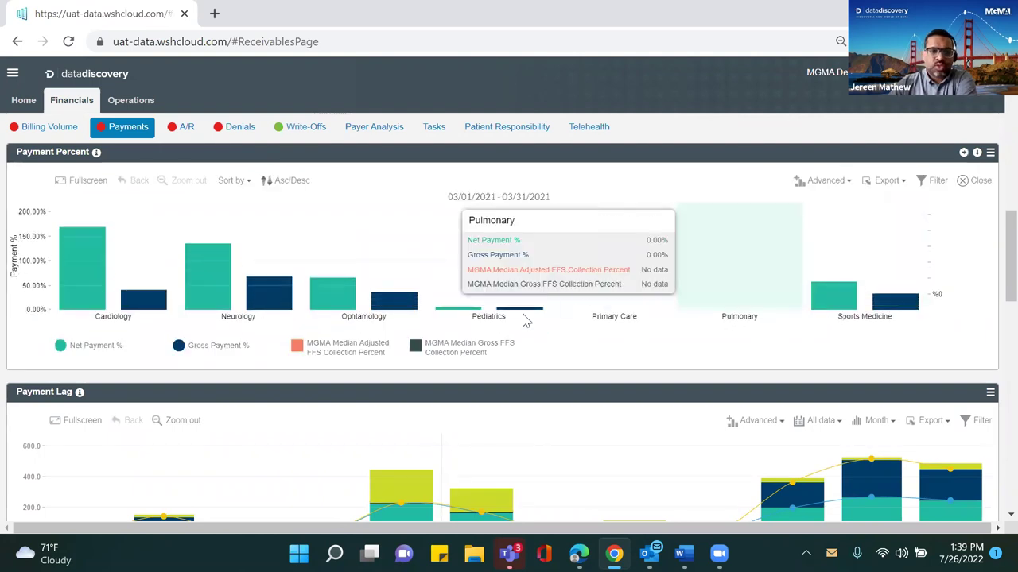
pyautogui.click(966, 181)
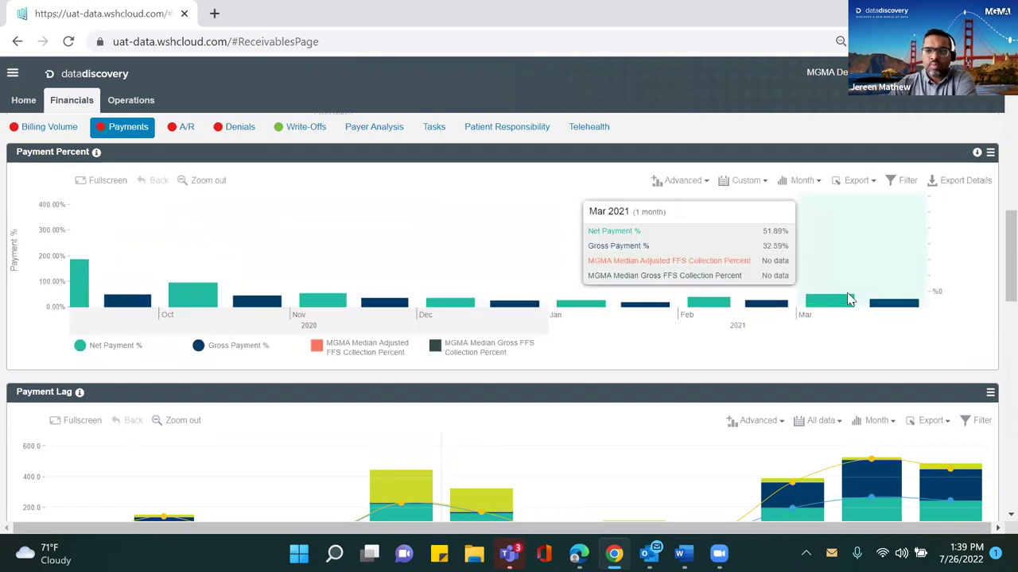
# Break March 2021 down by financial class, hiding Gross Payment % and both MGMA median series.
pyautogui.click(845, 299)
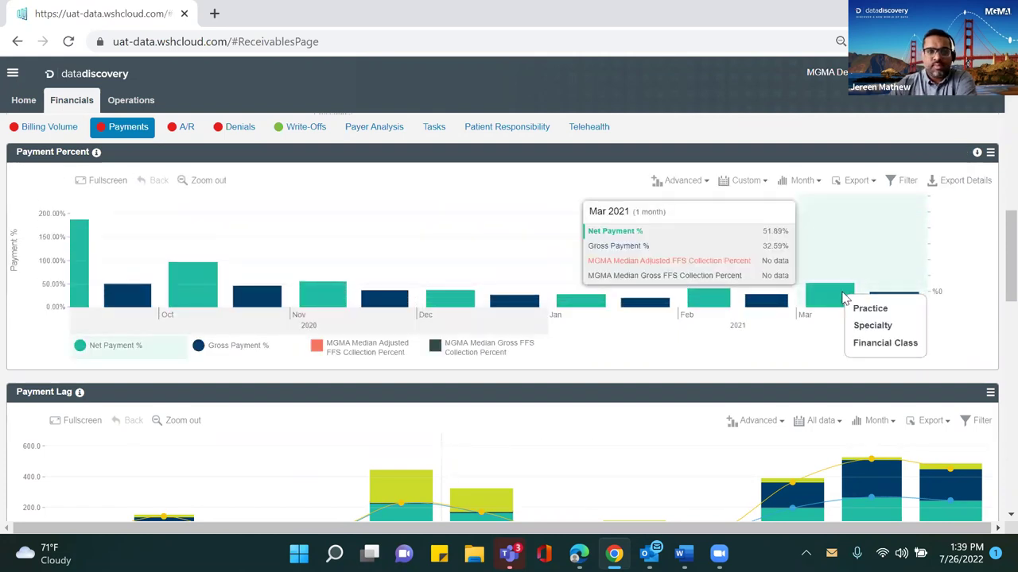
pyautogui.click(870, 344)
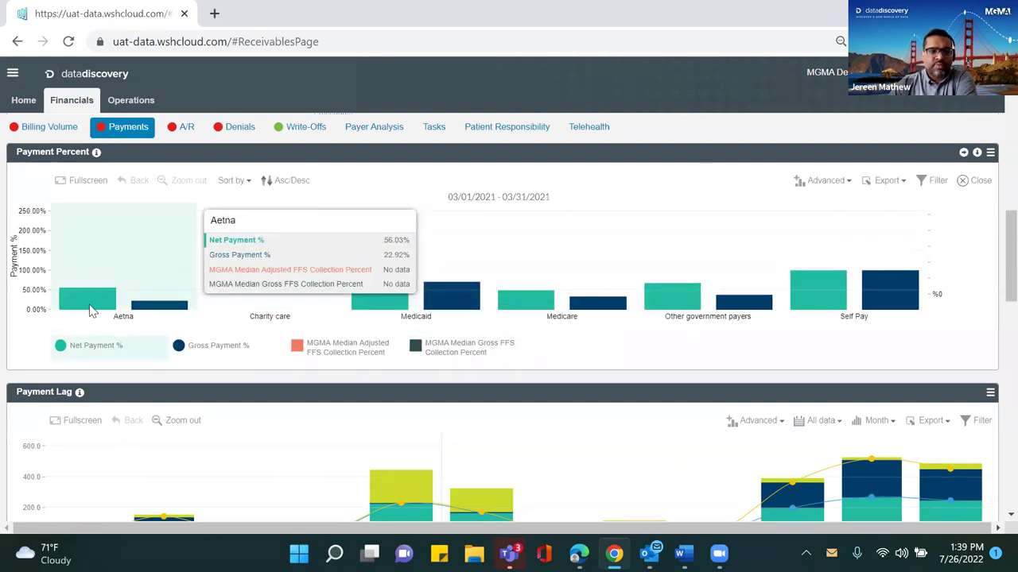
pyautogui.click(235, 348)
pyautogui.click(318, 349)
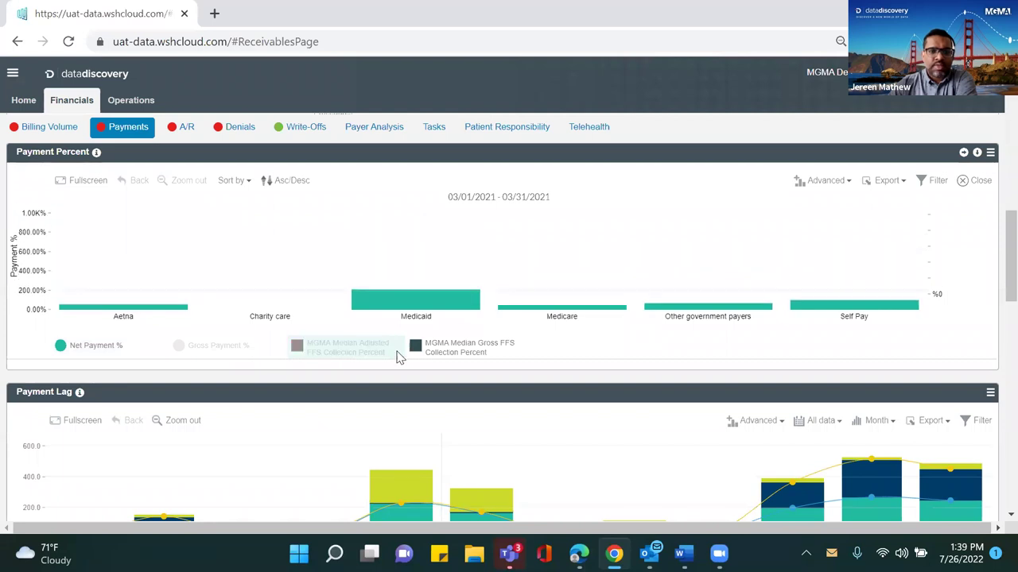
pyautogui.click(442, 352)
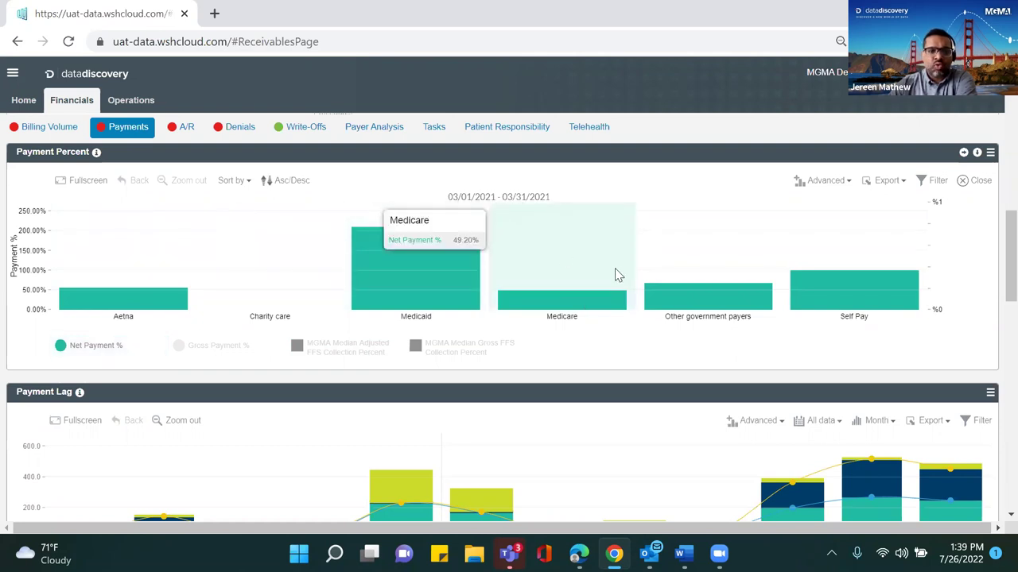
# Hide the Charge Creation, Encounter Billing, claim-drop and Total Payment Lag series, then zoom to Nov–May.
pyautogui.scroll(-2, 511, 276)
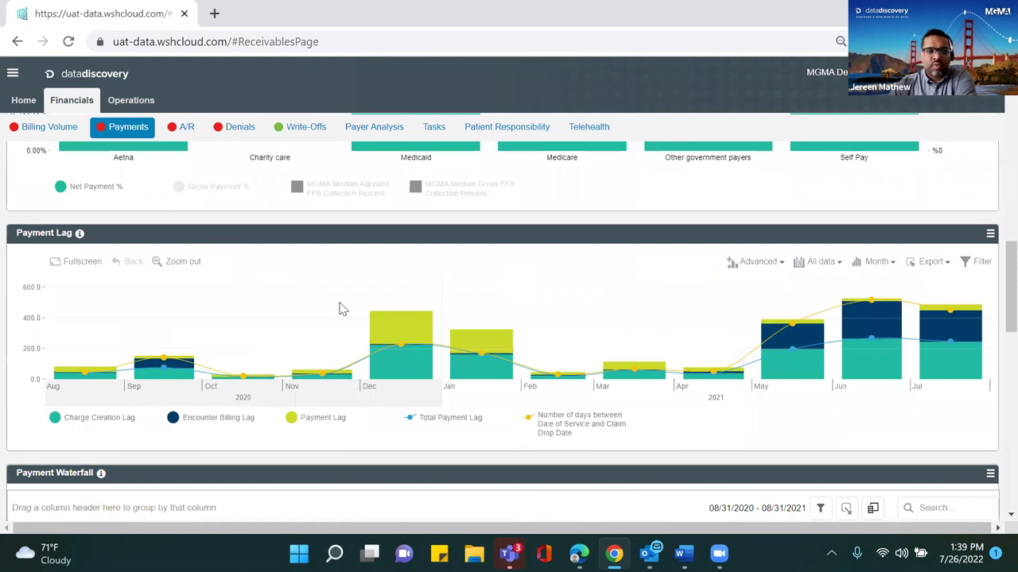
pyautogui.moveTo(110, 426)
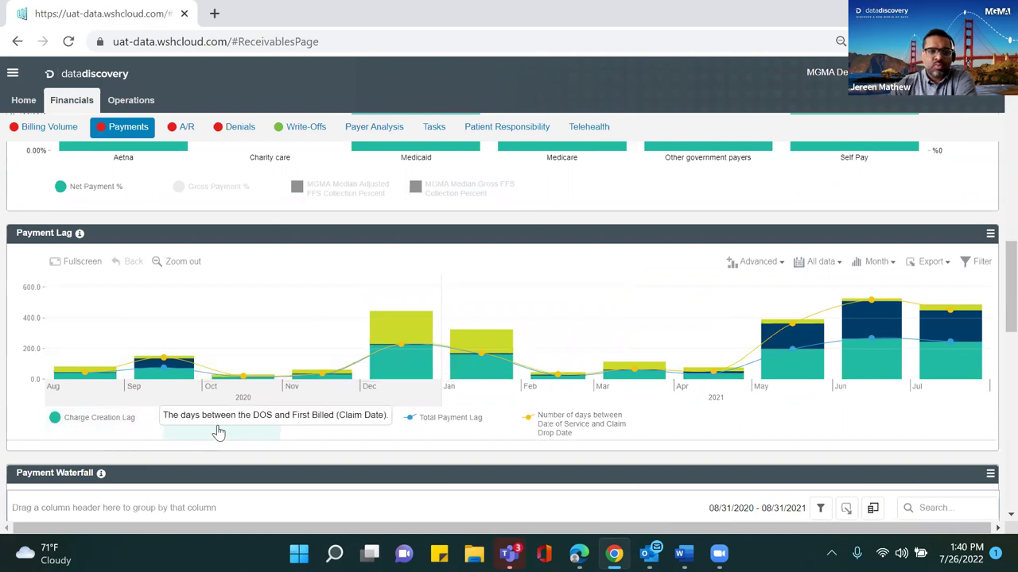
pyautogui.moveTo(335, 436)
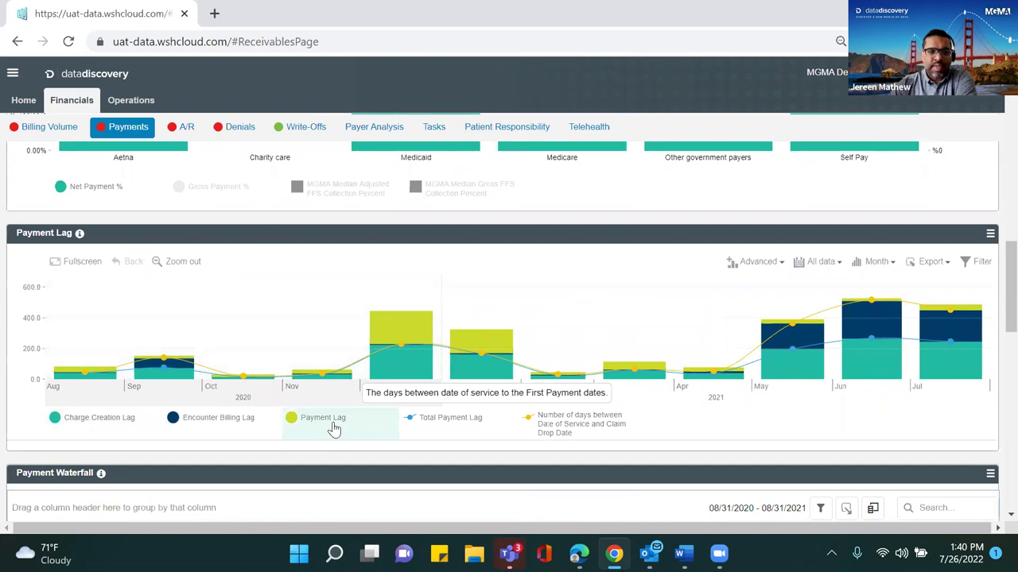
pyautogui.click(234, 423)
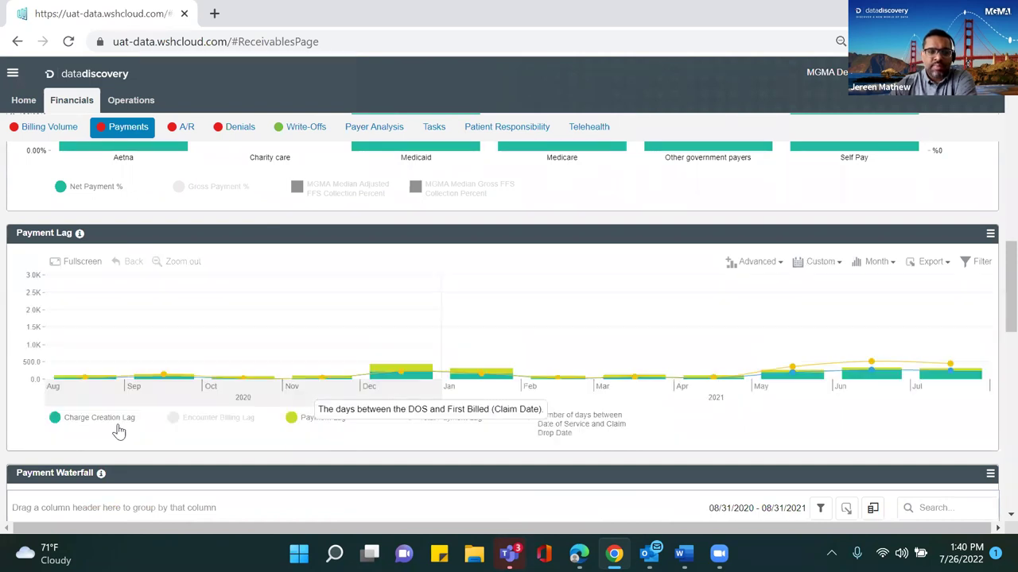
pyautogui.click(127, 428)
pyautogui.click(550, 426)
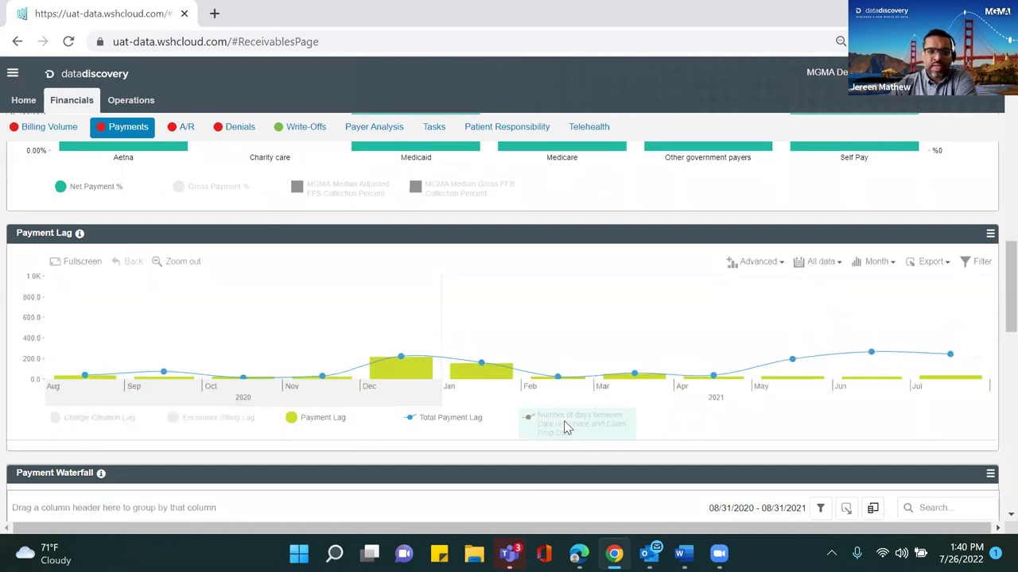
pyautogui.moveTo(284, 426)
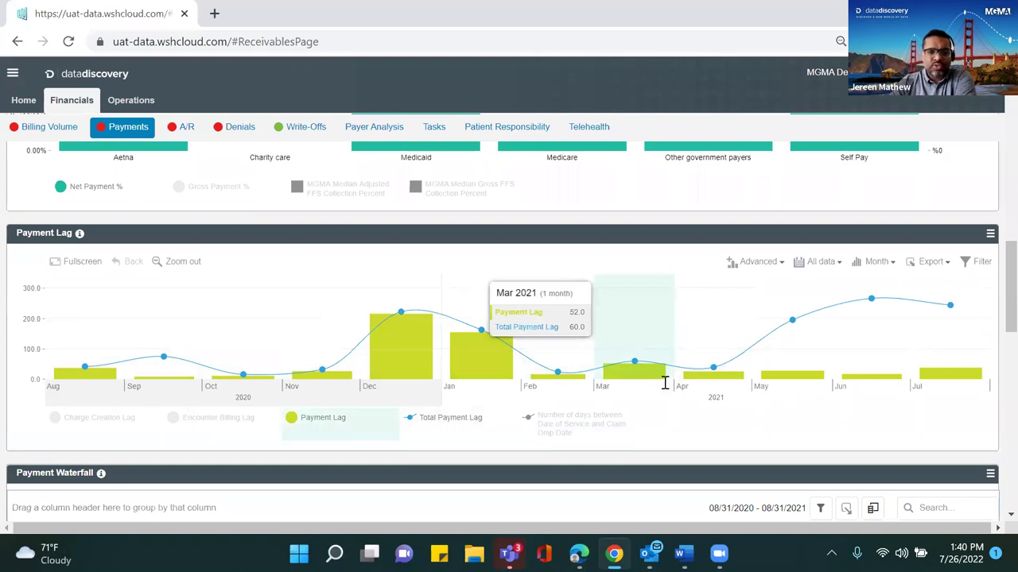
pyautogui.click(447, 429)
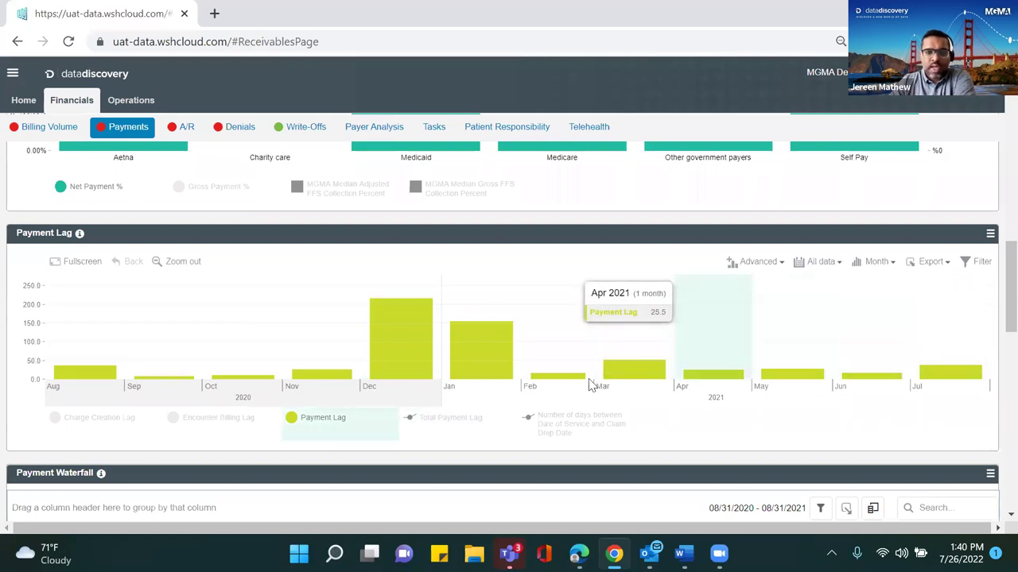
pyautogui.moveTo(263, 350); pyautogui.dragTo(556, 379)
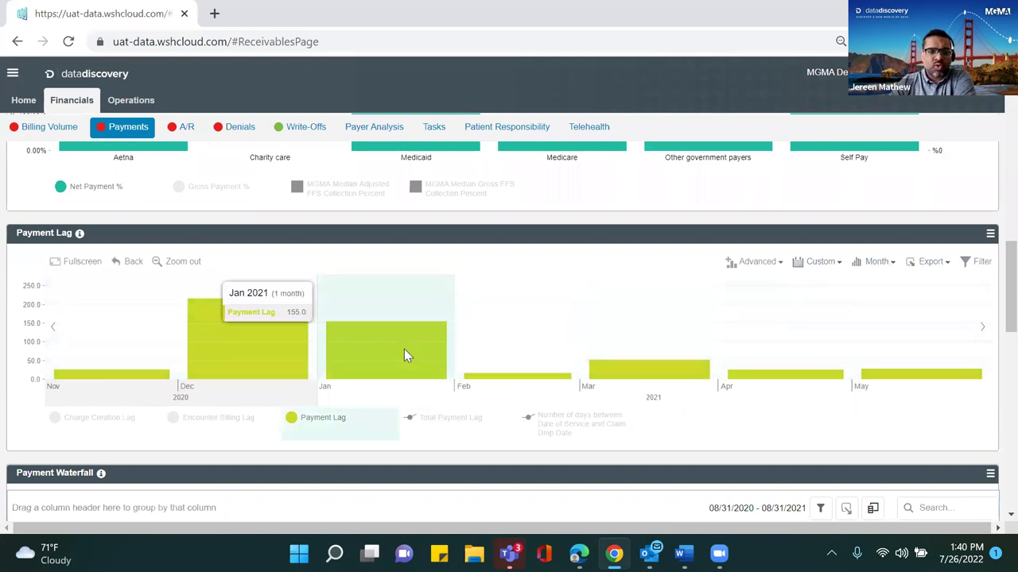
# Scroll through the Payment Waterfall table and back up.
pyautogui.scroll(-2, 404, 349)
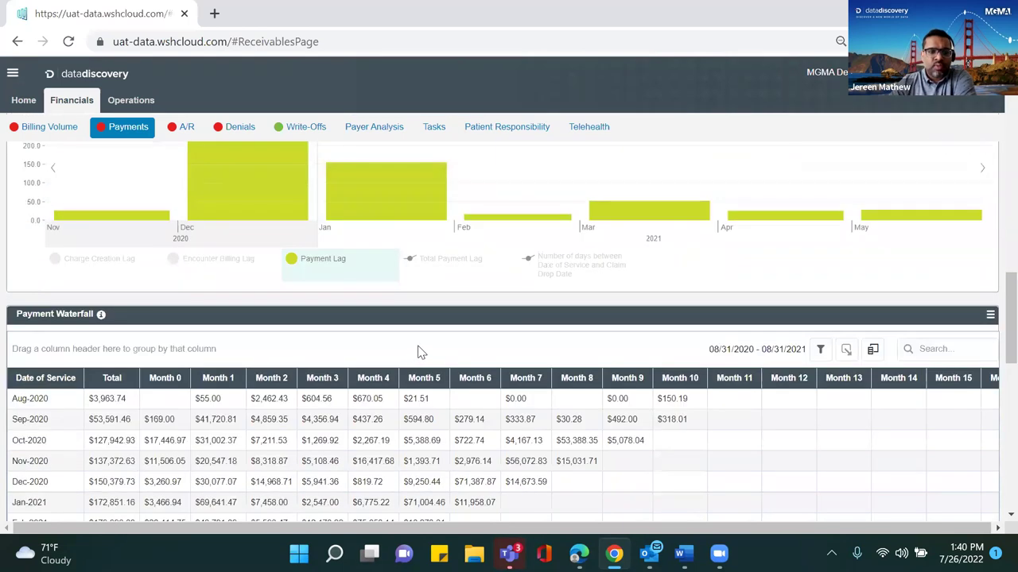
pyautogui.scroll(-2, 422, 352)
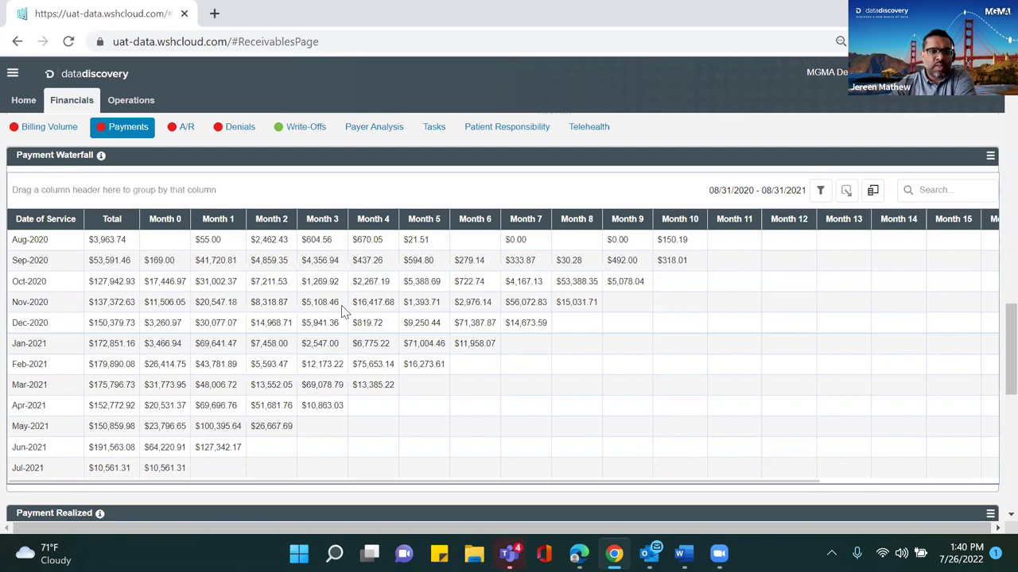
pyautogui.scroll(10, 322, 338)
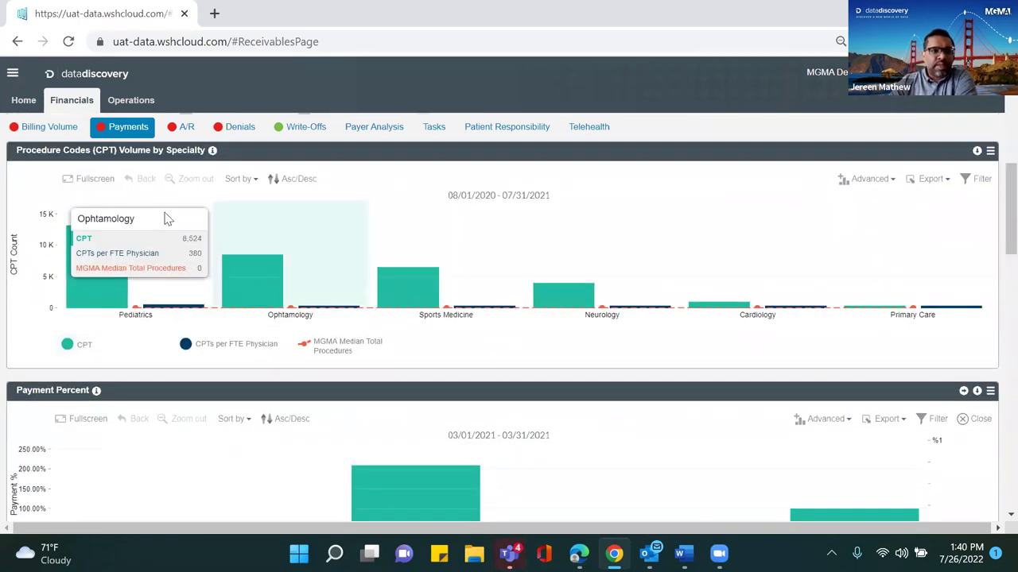
# Open the A/R dashboard and widen the Rolling A/R panel to full width.
pyautogui.click(185, 131)
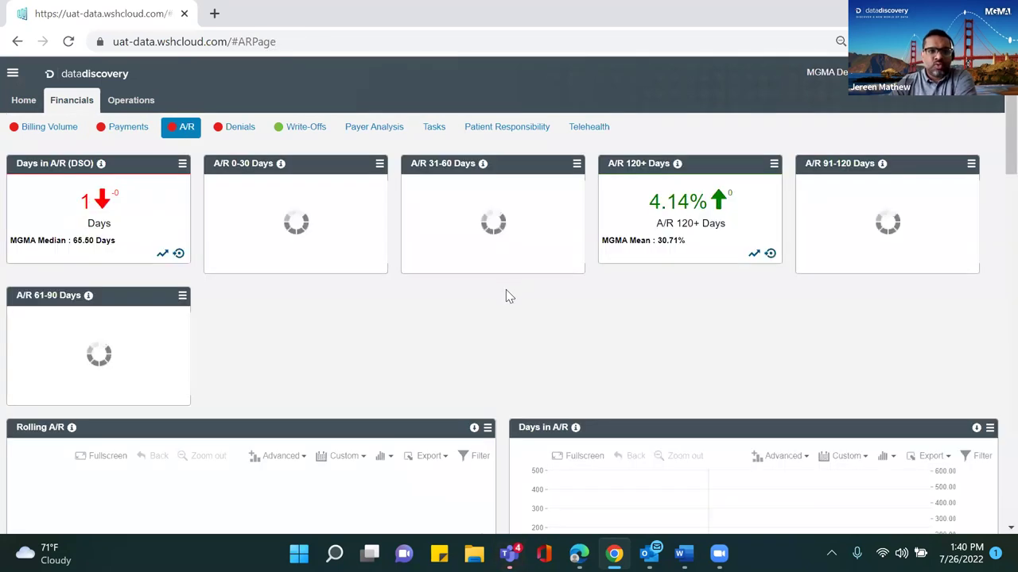
pyautogui.scroll(-1, 425, 354)
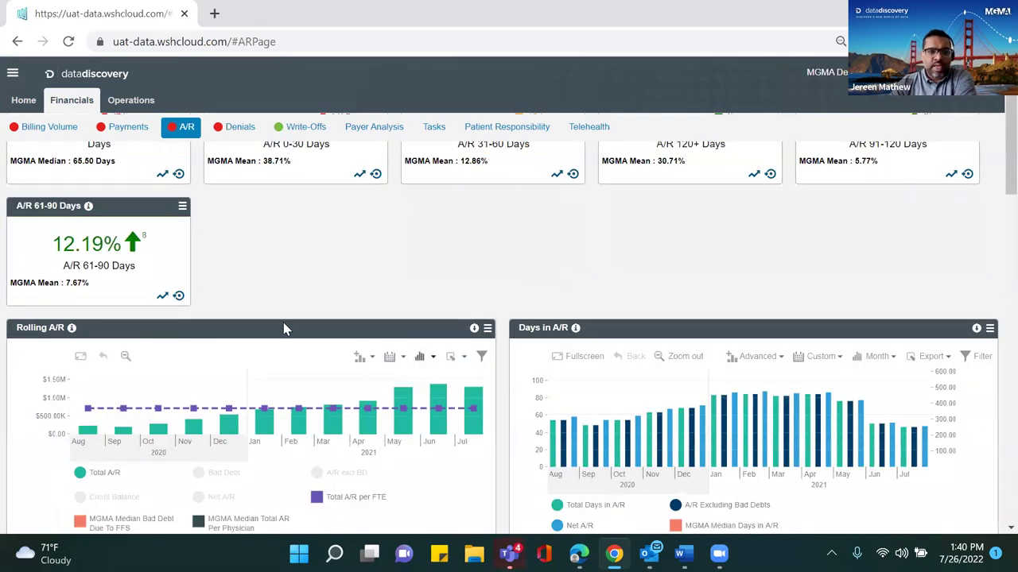
pyautogui.moveTo(278, 334); pyautogui.dragTo(546, 326)
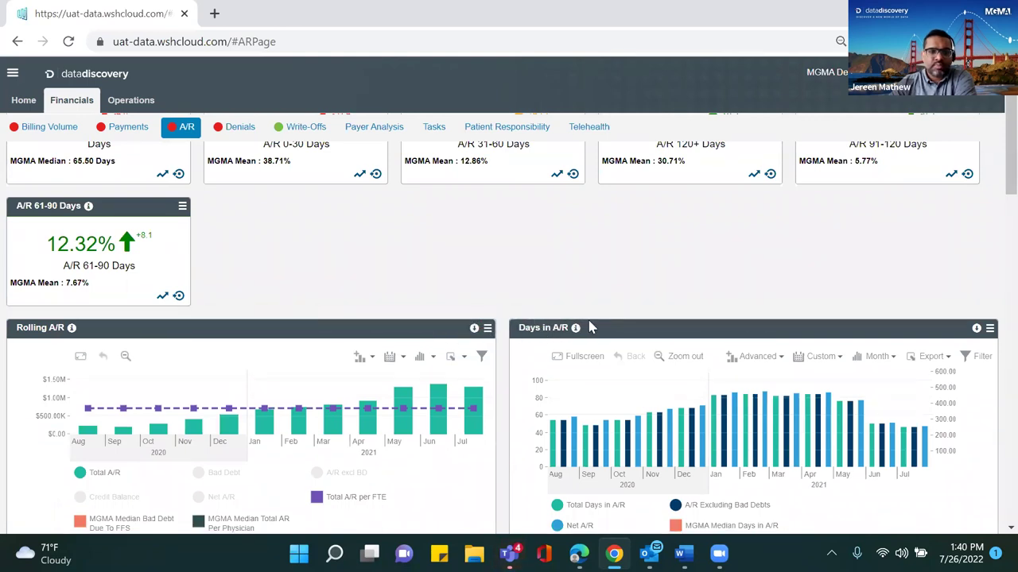
pyautogui.scroll(-1, 588, 341)
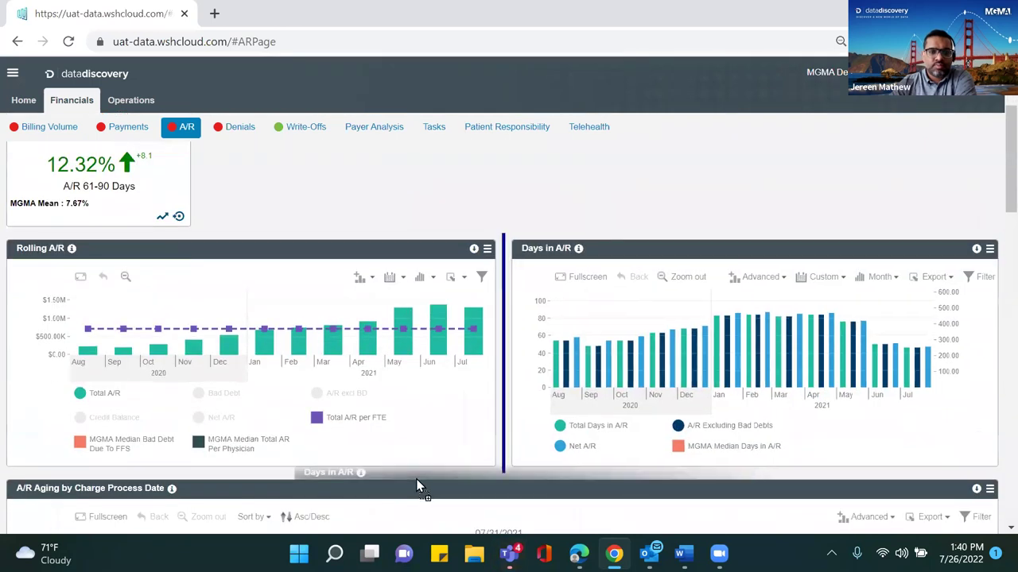
pyautogui.moveTo(416, 484); pyautogui.dragTo(417, 482)
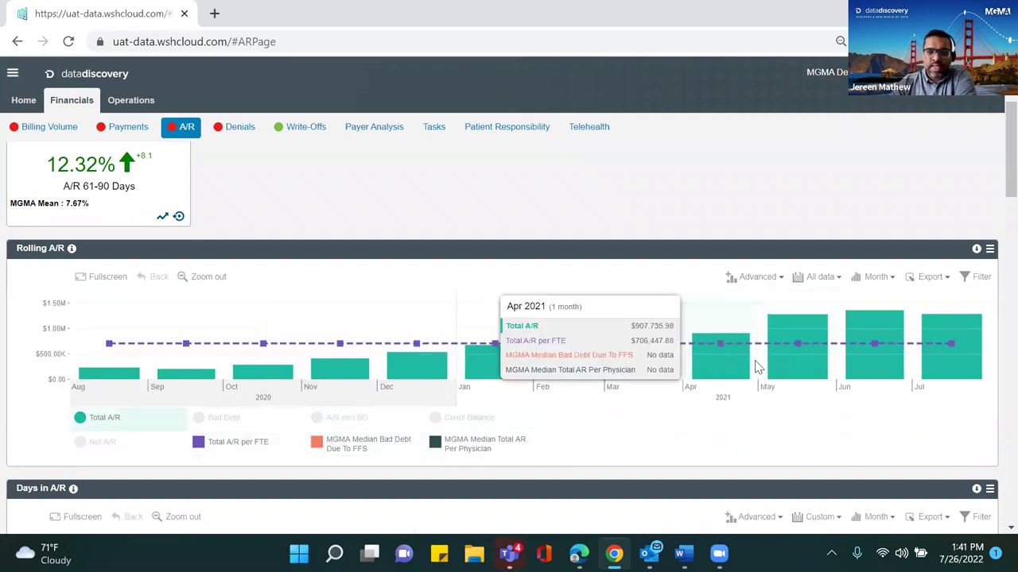
pyautogui.click(792, 362)
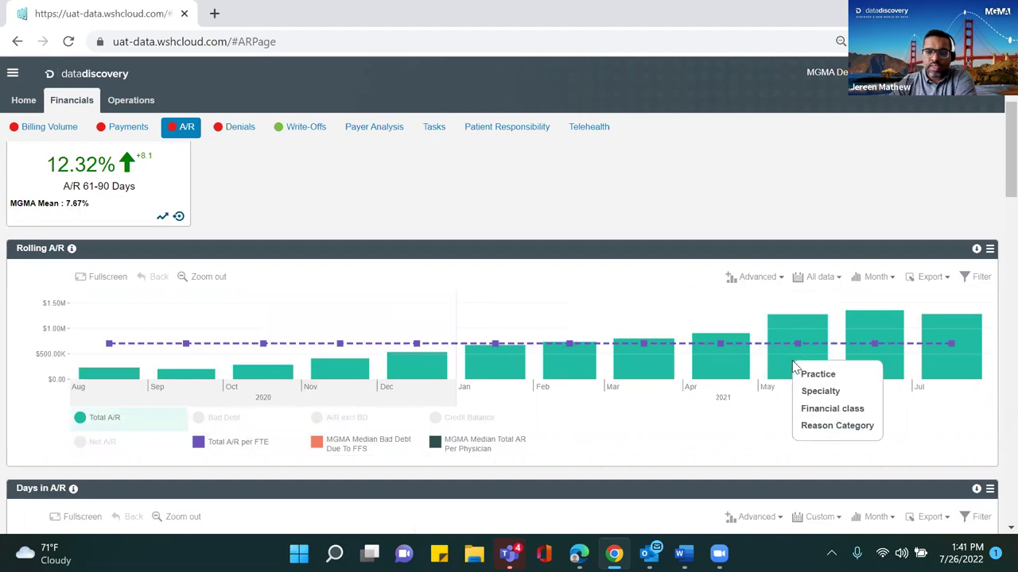
# Break May 2021 Total A/R down by reason category, sorted descending.
pyautogui.click(811, 428)
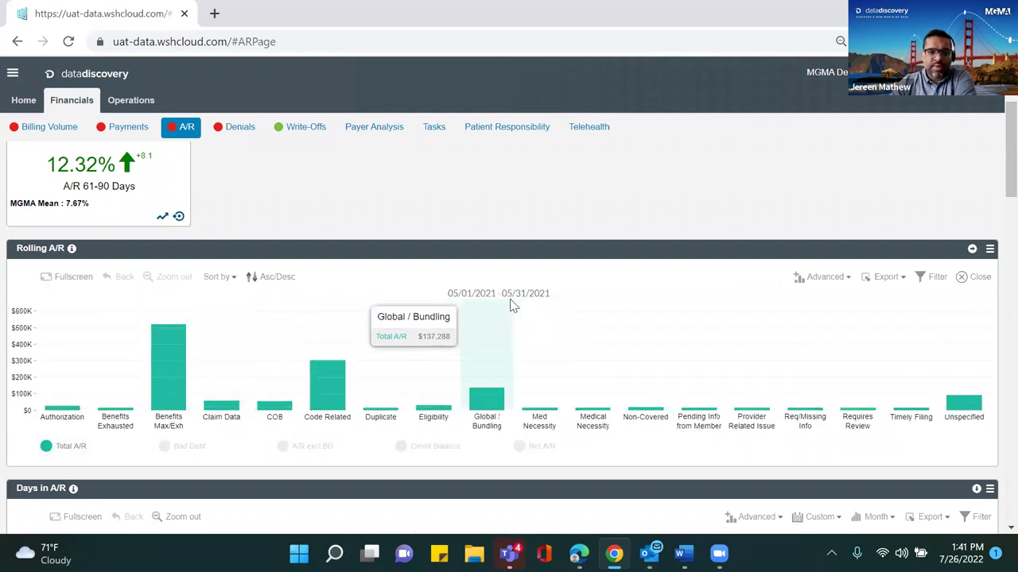
pyautogui.click(253, 278)
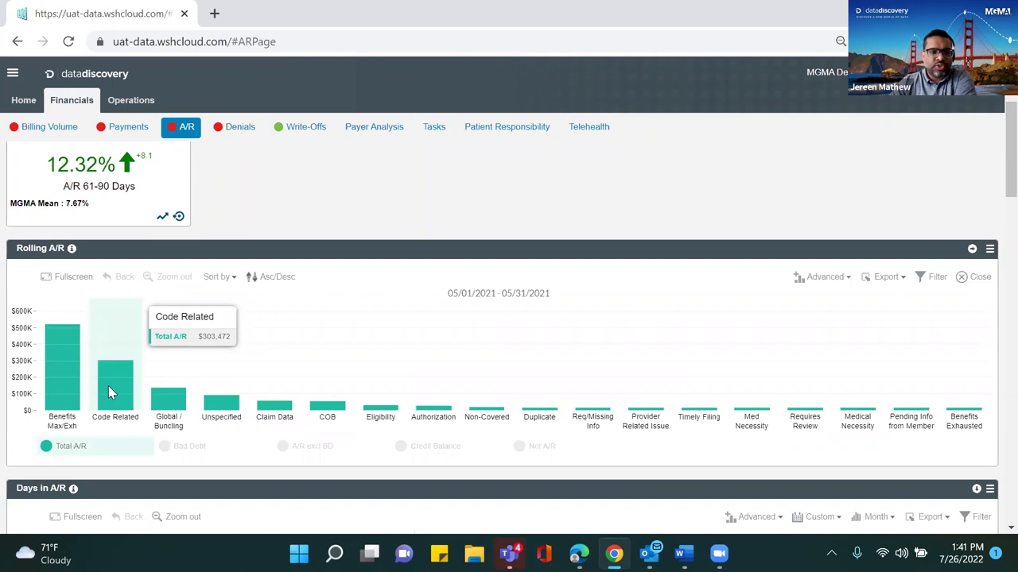
# Hide the MGMA Median 0-30, 31-60, 61-90 series and the 0-30 through 61-90 per-FTE series.
pyautogui.scroll(-4, 108, 386)
pyautogui.scroll(-5, 109, 385)
pyautogui.scroll(-2, 109, 390)
pyautogui.scroll(2, 108, 391)
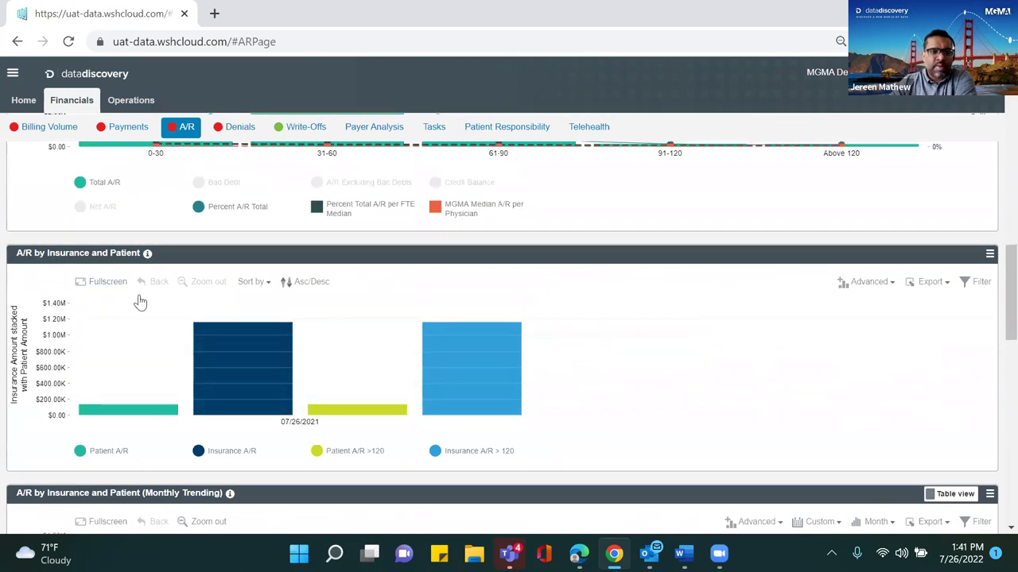
pyautogui.scroll(-5, 165, 389)
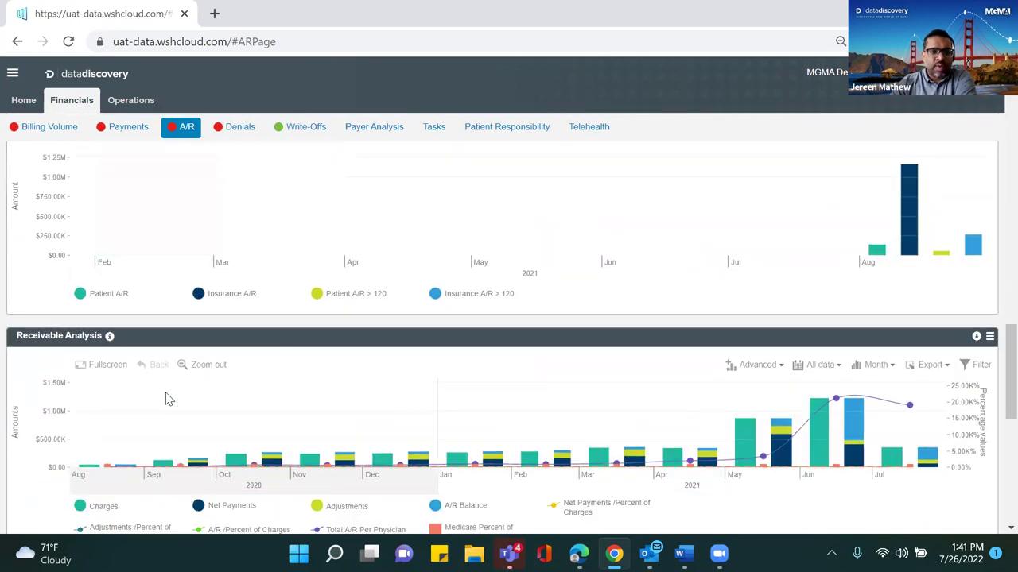
pyautogui.scroll(-1, 168, 399)
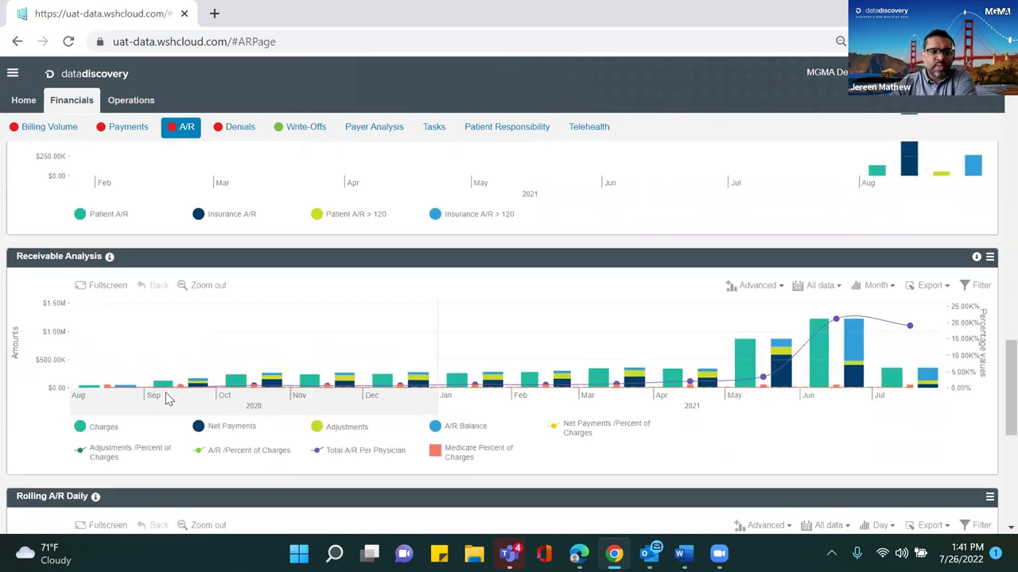
pyautogui.scroll(-5, 167, 399)
pyautogui.scroll(-1, 168, 399)
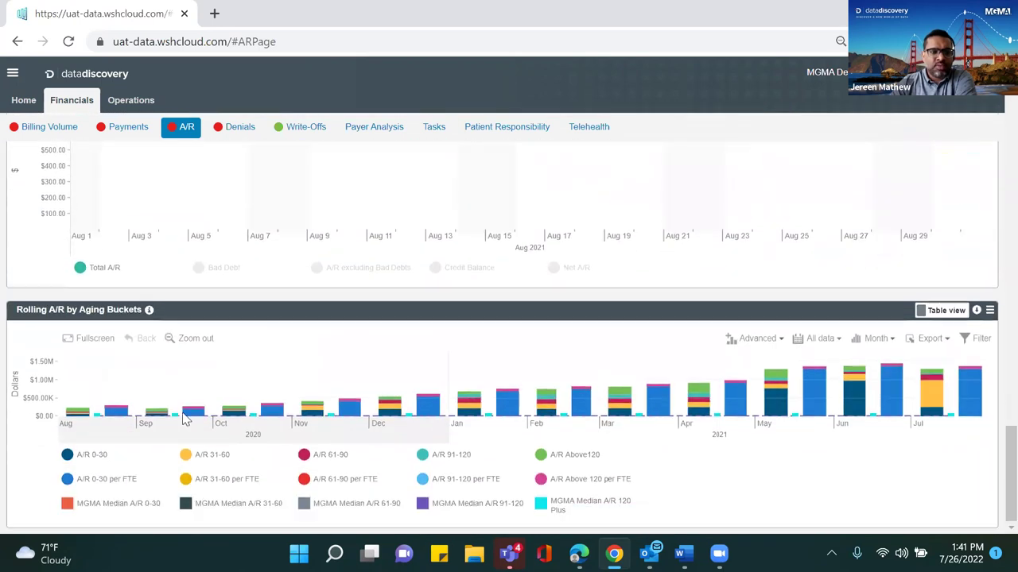
pyautogui.click(120, 504)
pyautogui.click(191, 510)
pyautogui.click(329, 509)
pyautogui.click(341, 483)
pyautogui.click(228, 484)
pyautogui.click(145, 486)
# Hide the remaining per-FTE and MGMA median series plus the A/R 0-30 and 31-60 buckets.
pyautogui.click(441, 482)
pyautogui.click(613, 489)
pyautogui.click(590, 506)
pyautogui.click(495, 506)
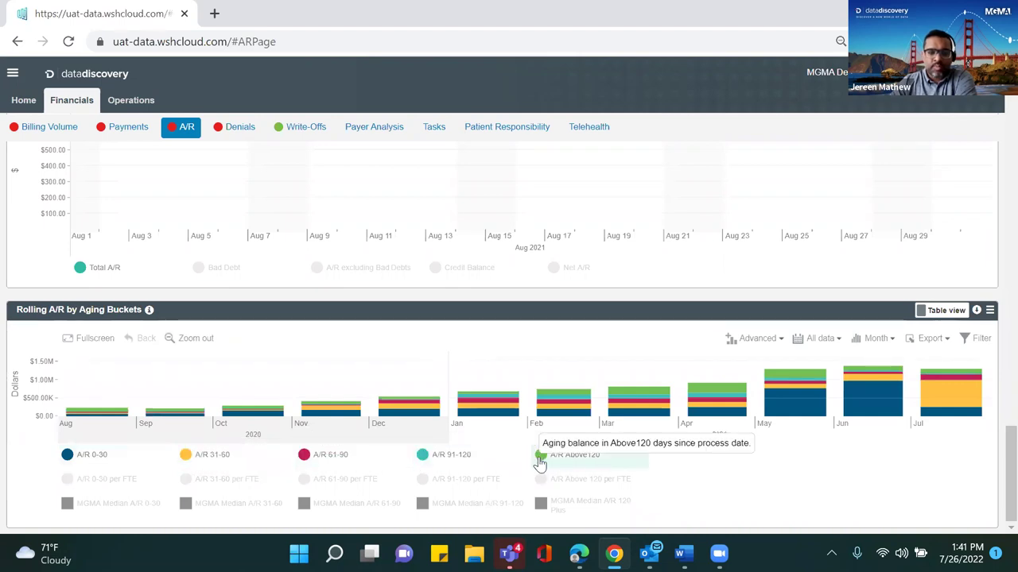
pyautogui.click(119, 462)
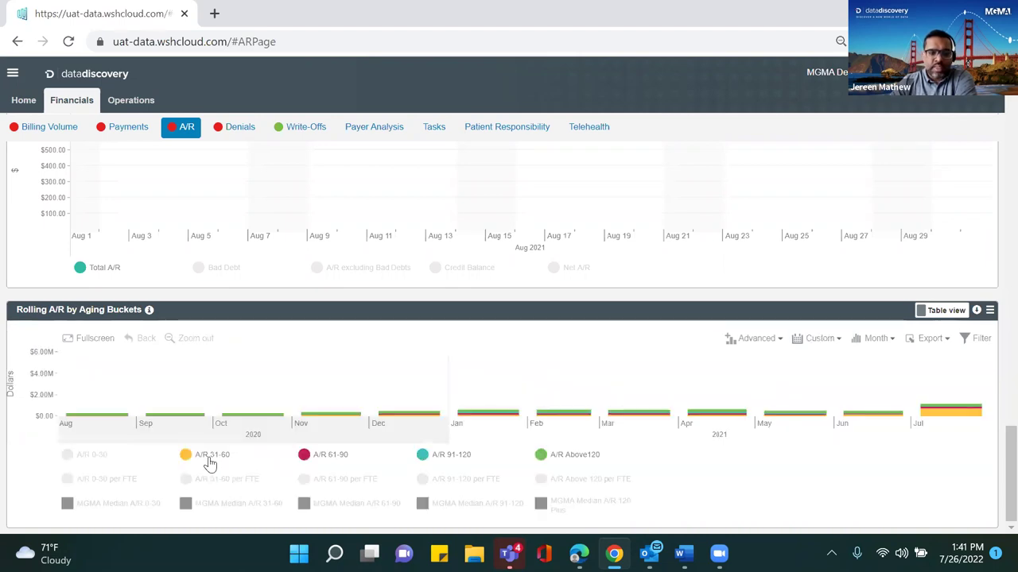
pyautogui.click(209, 457)
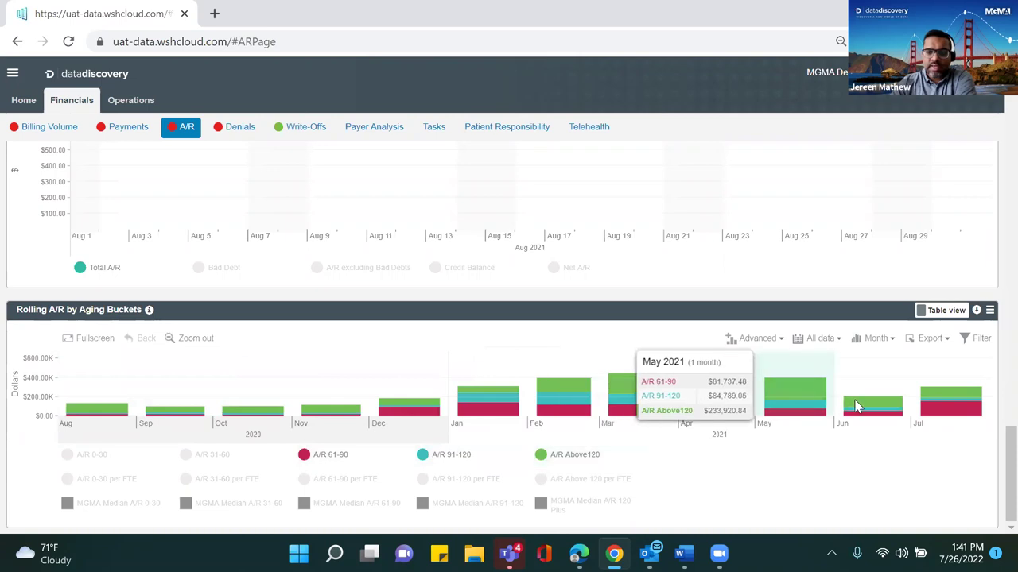
# Break July 2021 aging A/R down by reason category, sorted descending.
pyautogui.click(950, 402)
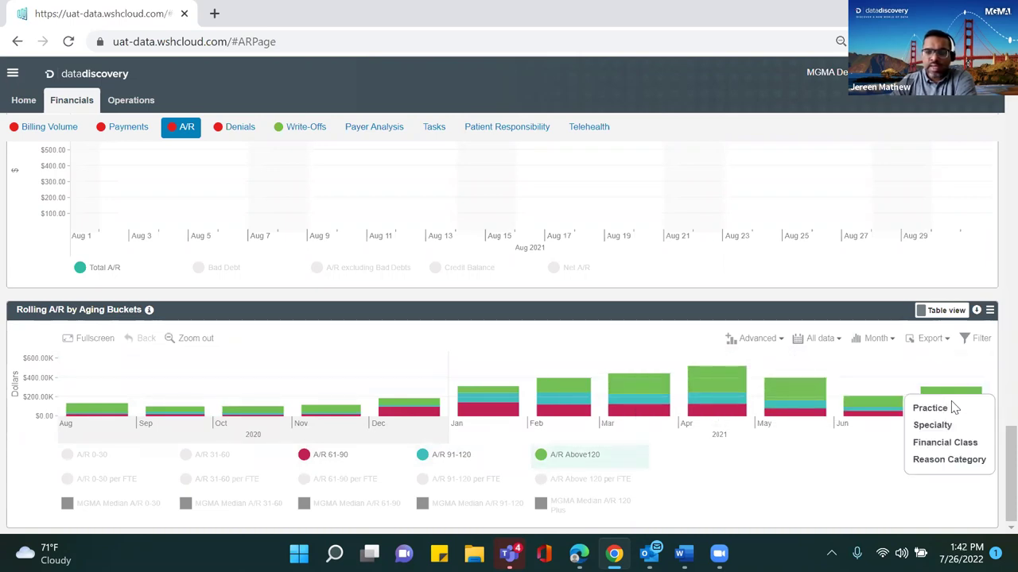
pyautogui.click(949, 460)
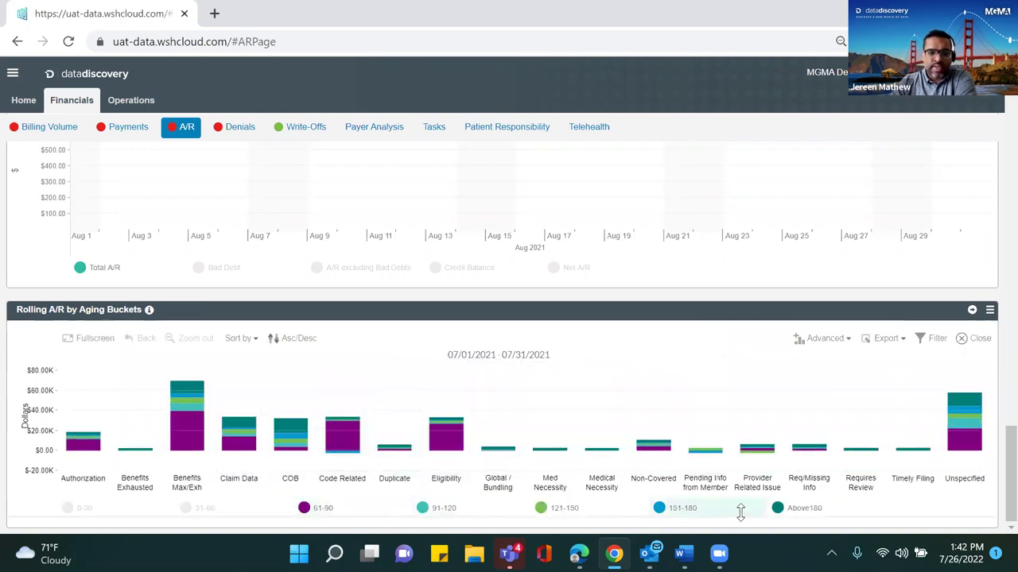
pyautogui.click(280, 340)
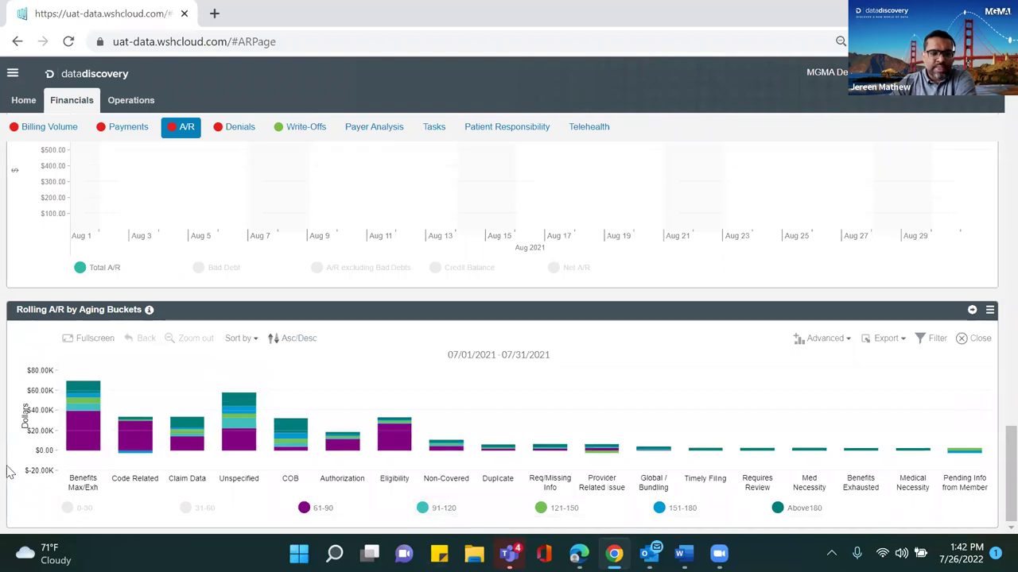
# Hide the 91-120, 121-150, 151-180 and Above180 buckets and toggle the 61-90 bucket.
pyautogui.click(439, 513)
pyautogui.click(565, 512)
pyautogui.click(706, 513)
pyautogui.click(799, 511)
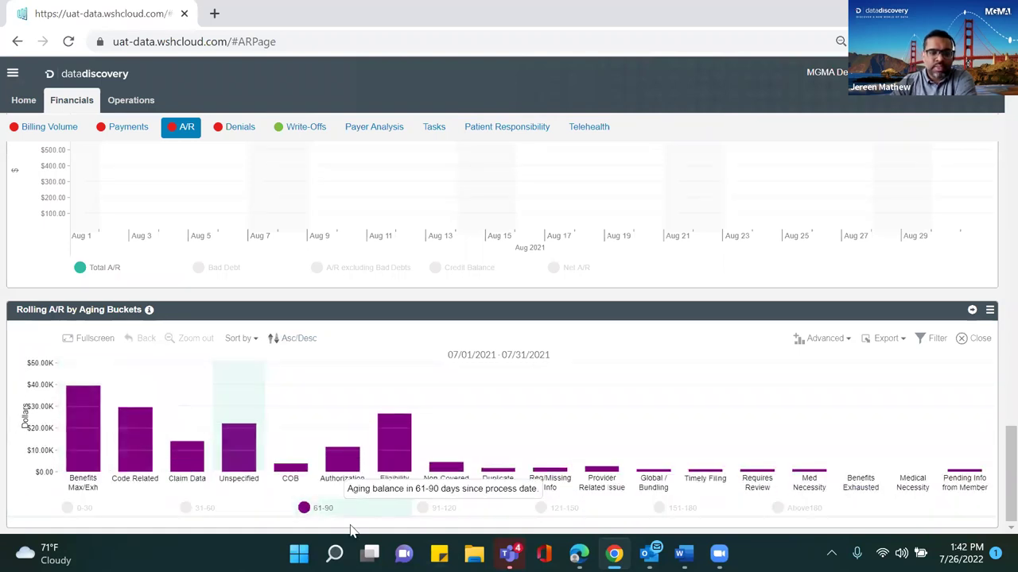
pyautogui.click(315, 515)
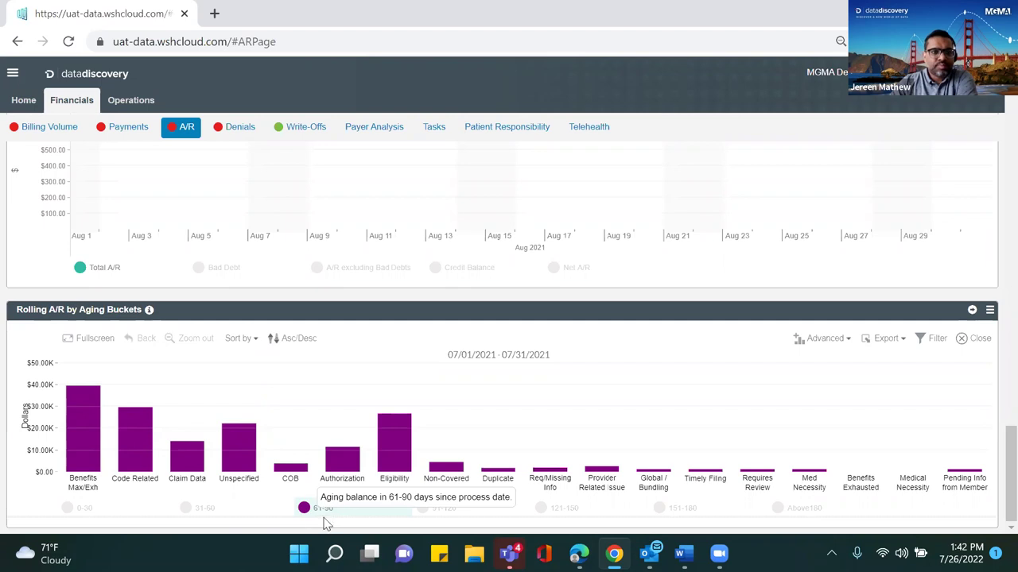
# Open the Denials dashboard and hide the % Billed Count, % Billed Amount, Median Denials Count and MGMA Median lines.
pyautogui.click(240, 137)
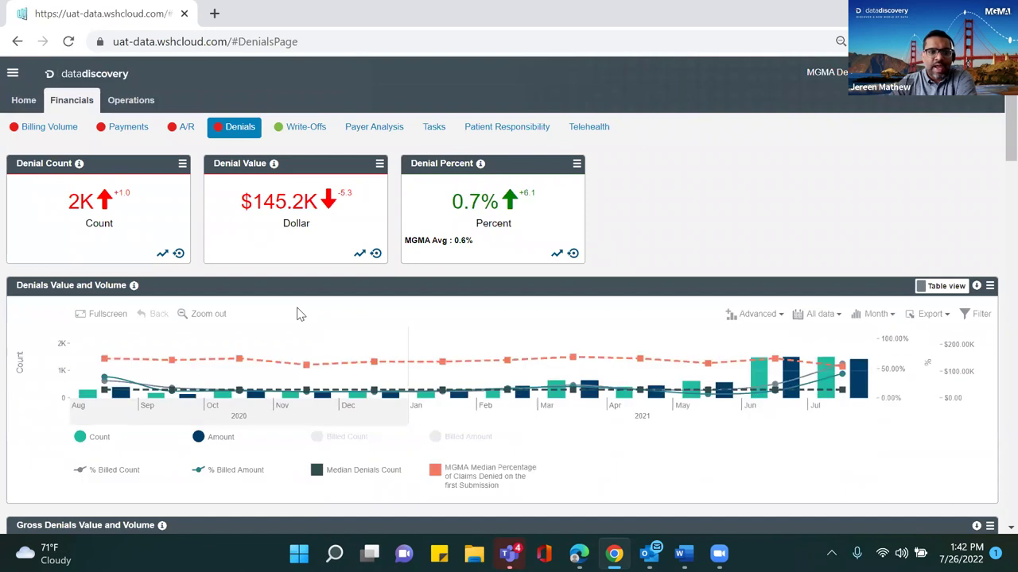
pyautogui.scroll(-1, 95, 330)
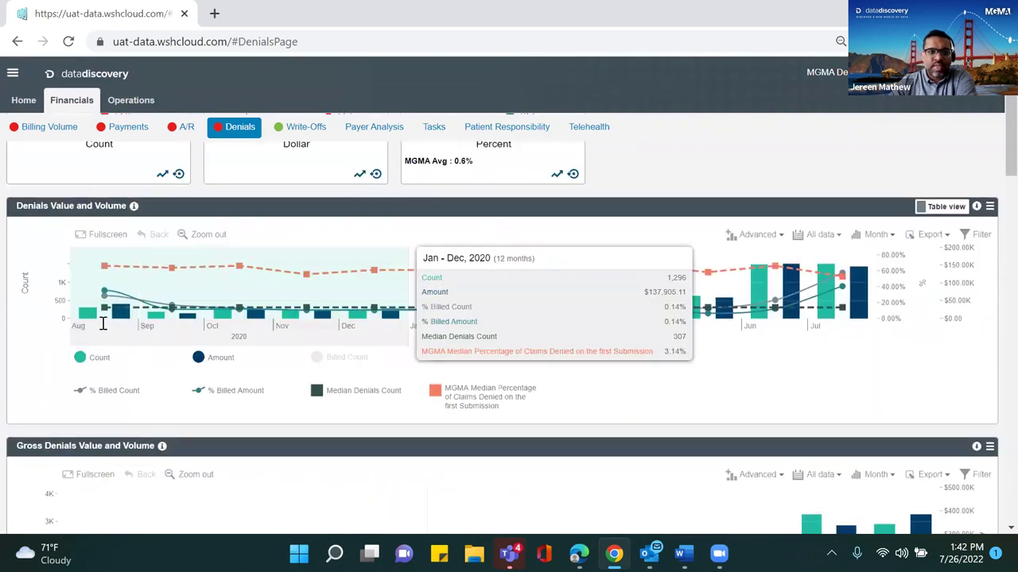
pyautogui.click(158, 398)
pyautogui.click(227, 398)
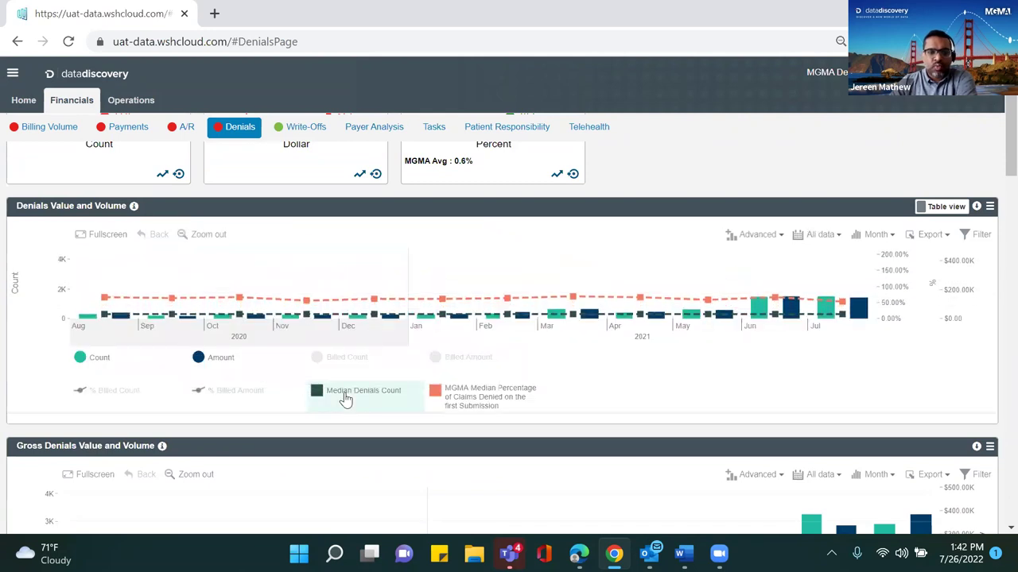
pyautogui.click(346, 400)
pyautogui.click(449, 393)
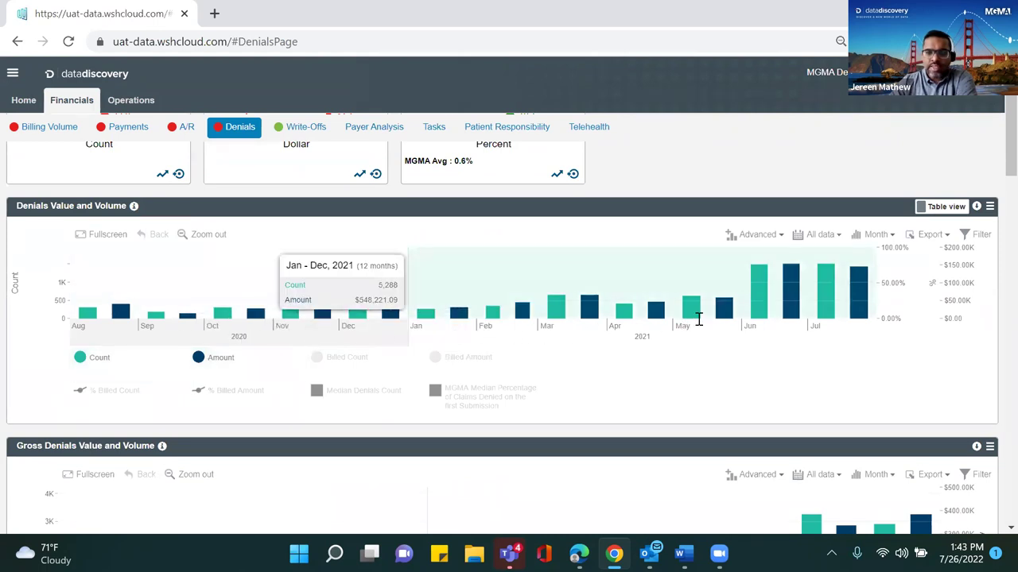
# Drill July 2021 by Reason, hide Count, sort descending, then drill Code Related by payer.
pyautogui.click(827, 297)
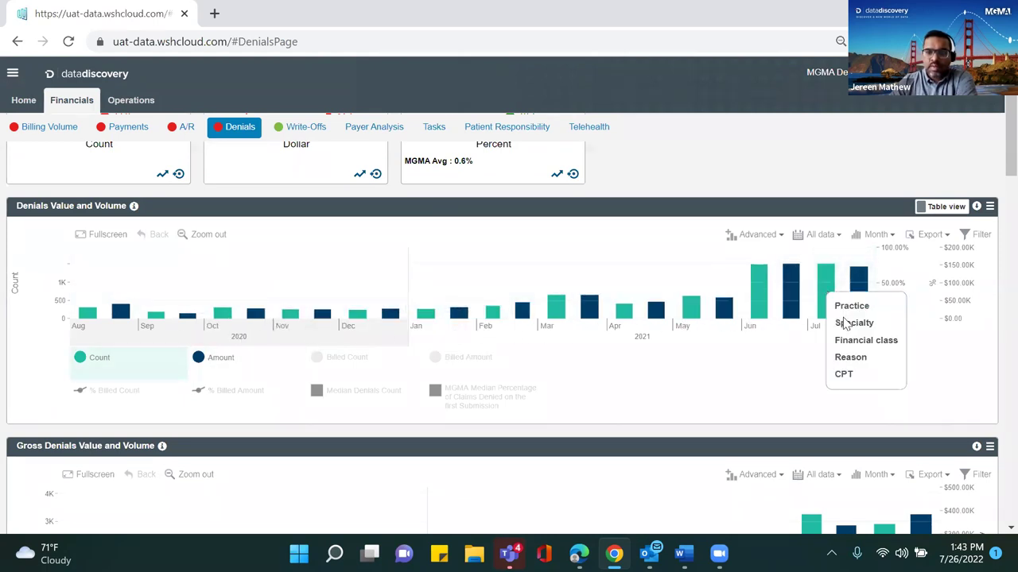
pyautogui.click(850, 357)
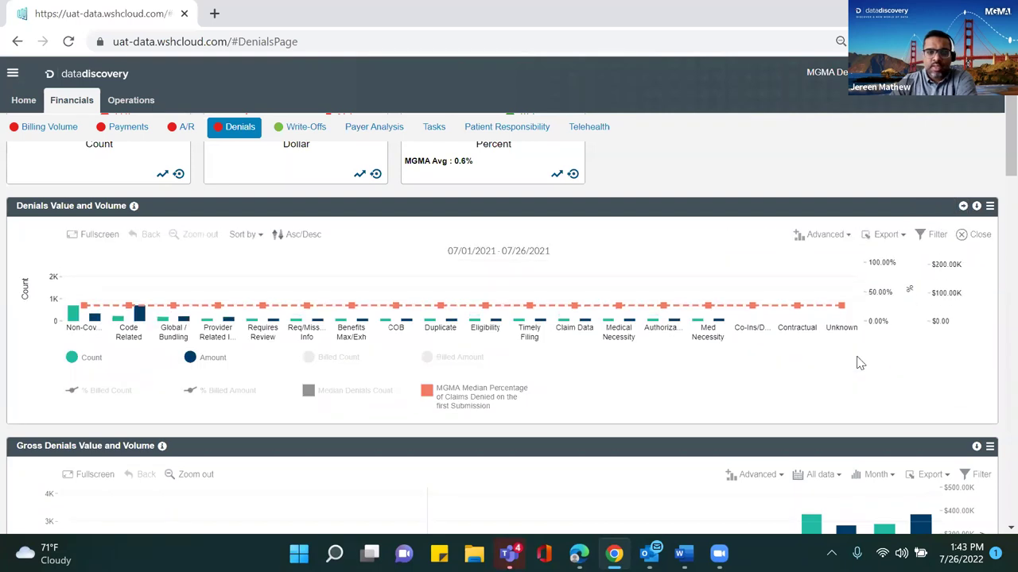
pyautogui.click(436, 394)
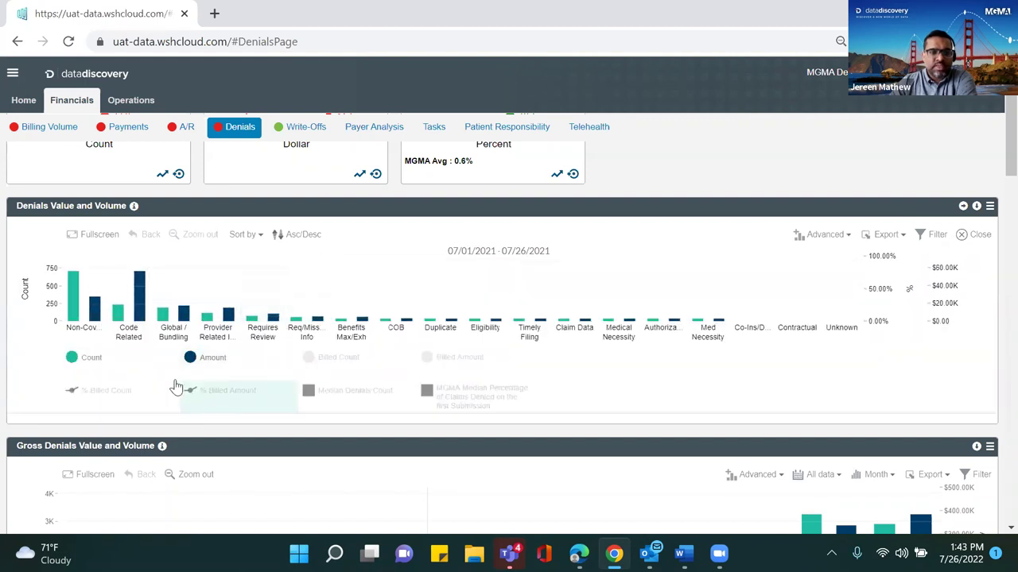
pyautogui.click(112, 370)
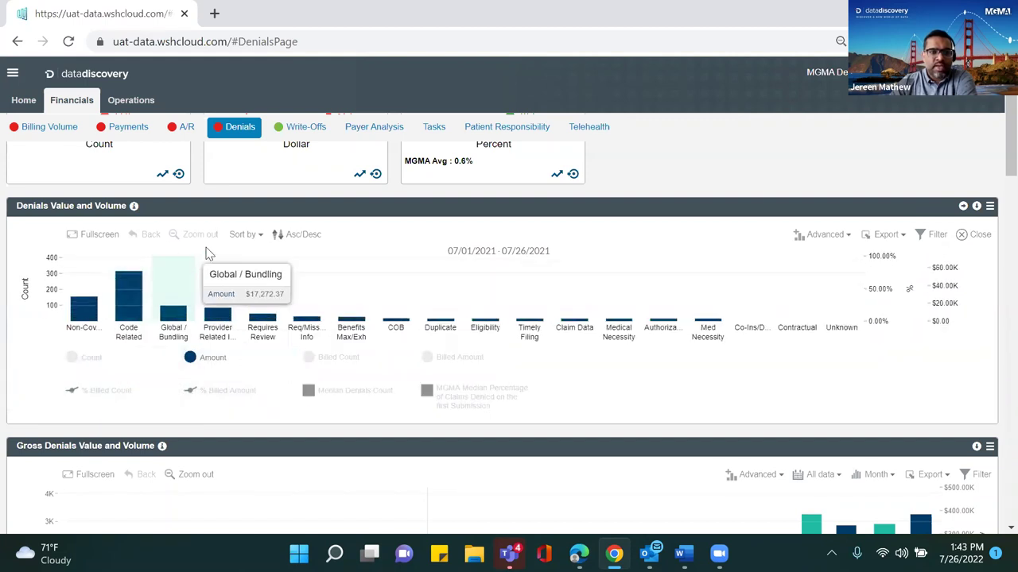
pyautogui.click(278, 236)
pyautogui.click(277, 236)
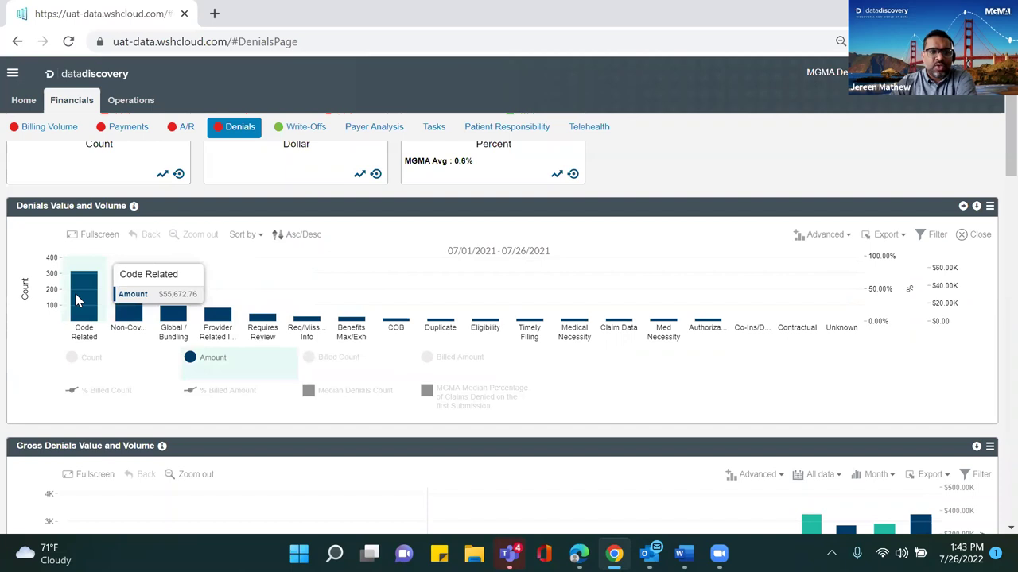
pyautogui.click(77, 299)
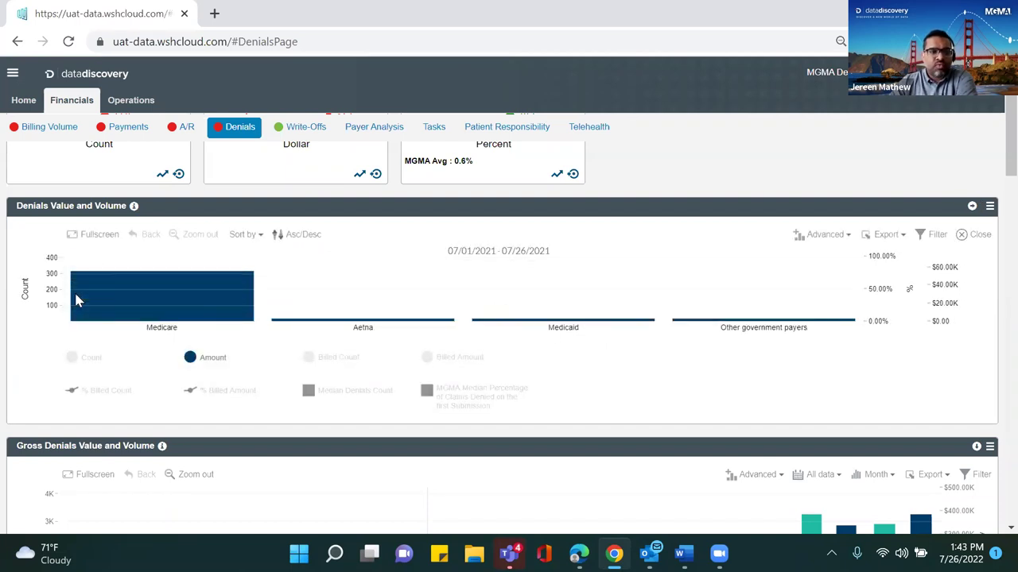
pyautogui.moveTo(173, 307)
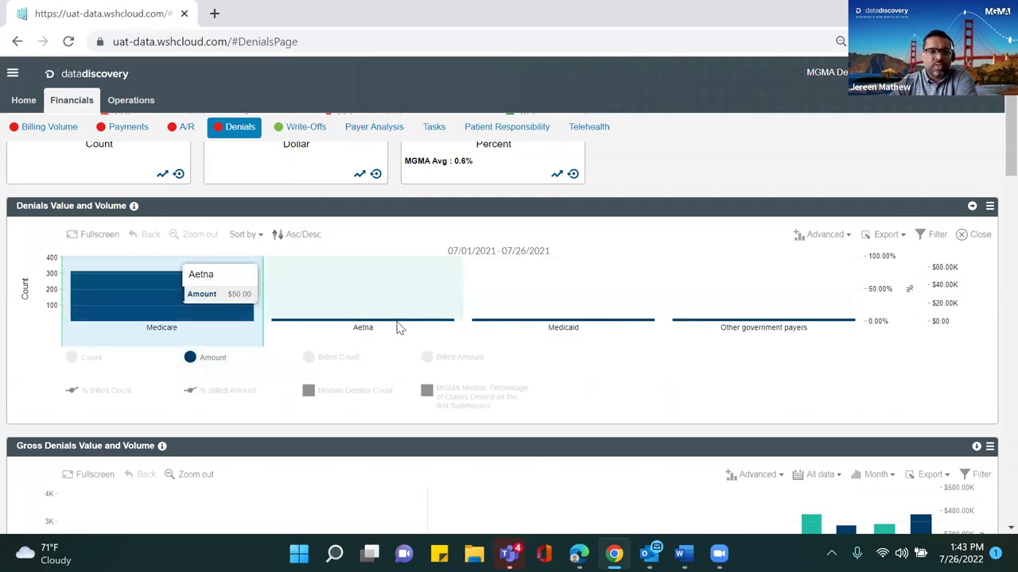
# In Denial Recovery Volume %, hide Remaining, Writeoff, Contractual Obligation, Void, Patient Responsibility and Co-insurance/Deductible, leaving Paid.
pyautogui.scroll(-1, 397, 326)
pyautogui.scroll(-4, 399, 328)
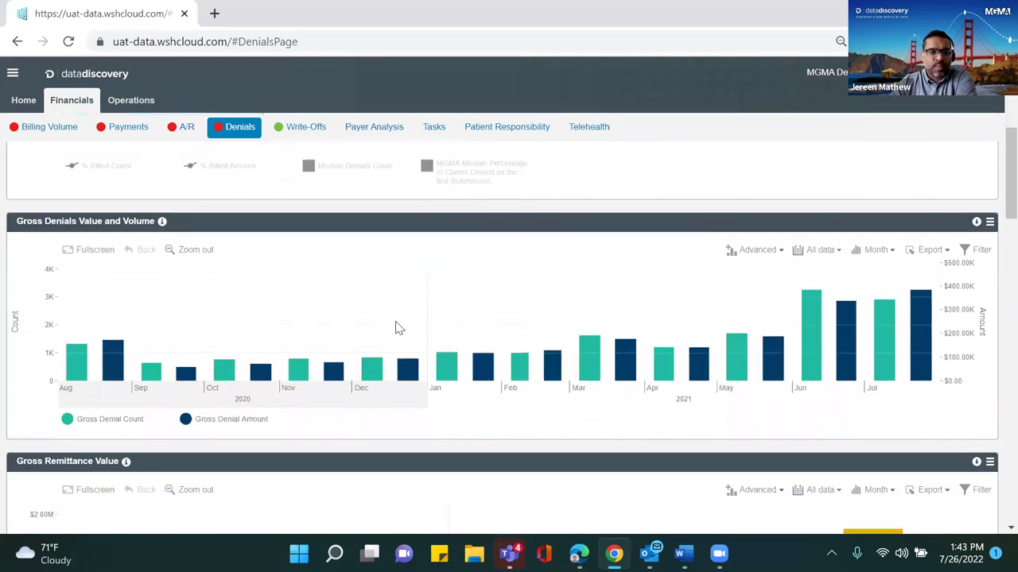
pyautogui.scroll(-4, 399, 328)
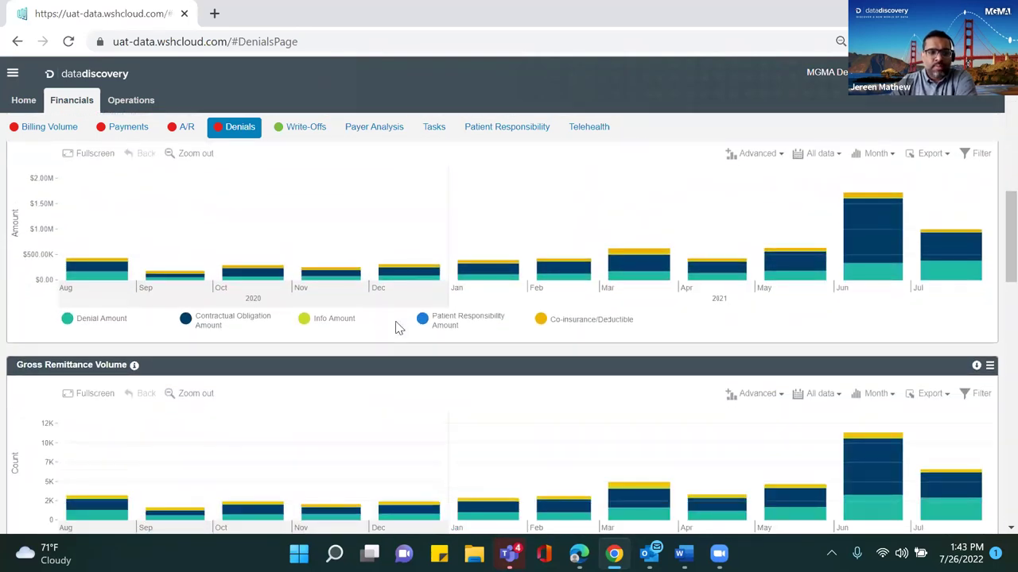
pyautogui.scroll(-5, 399, 328)
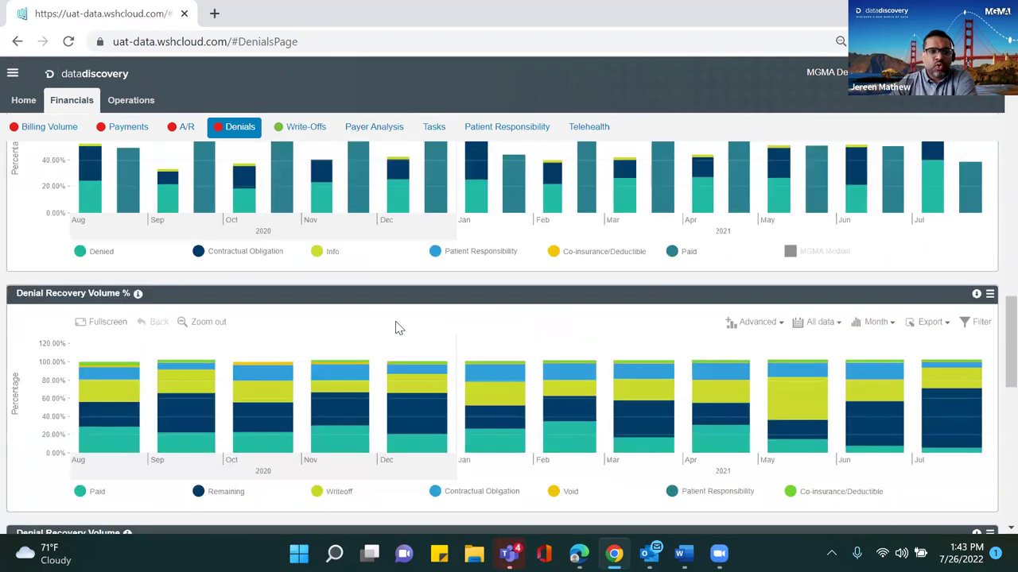
pyautogui.scroll(-1, 399, 328)
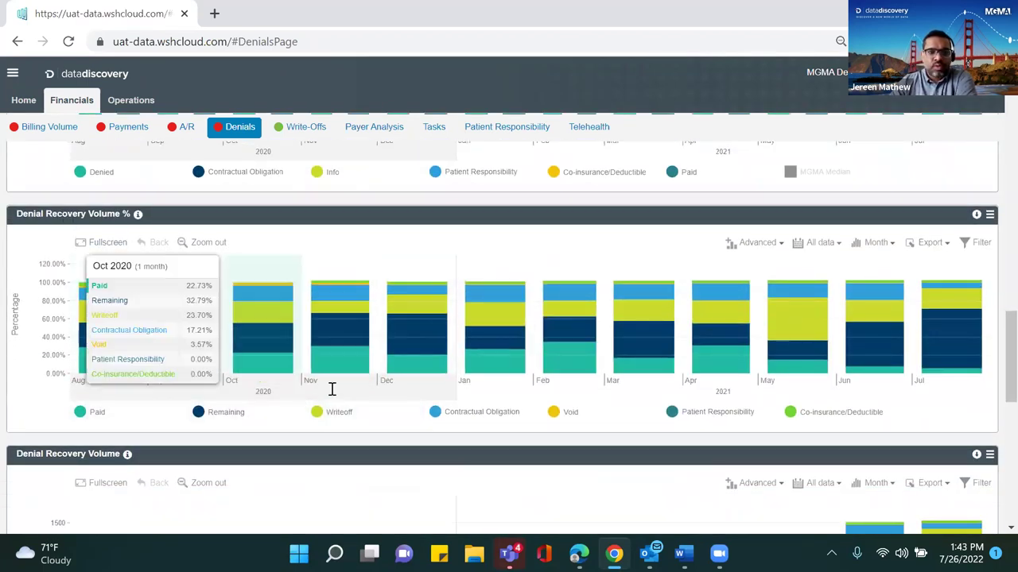
pyautogui.moveTo(121, 424)
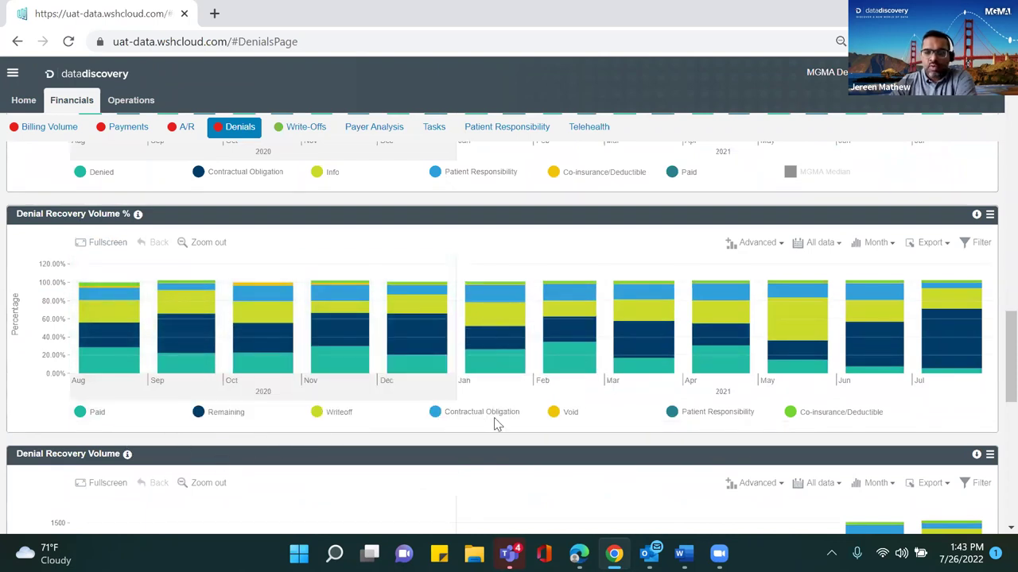
pyautogui.moveTo(960, 331)
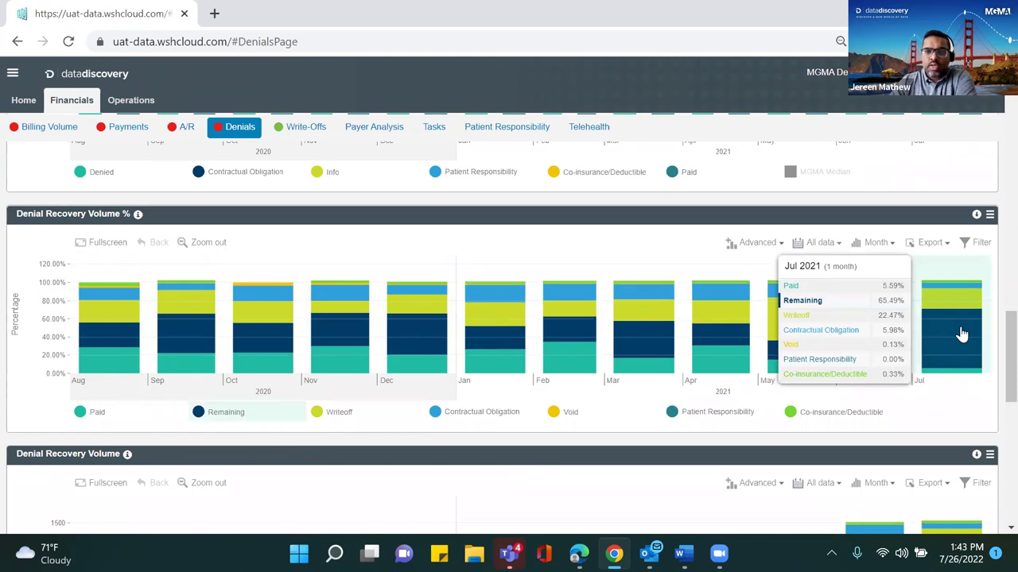
pyautogui.moveTo(883, 342)
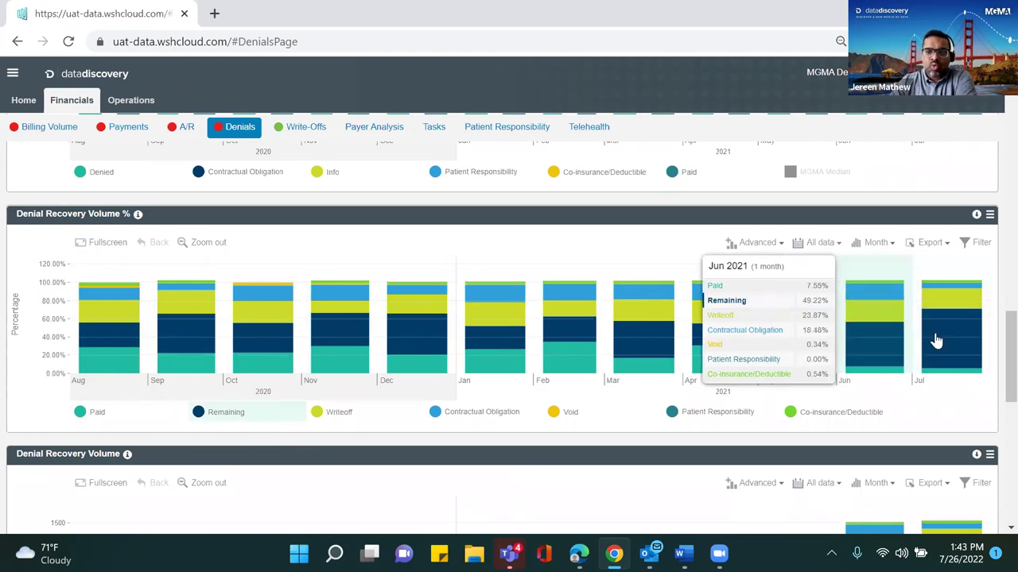
pyautogui.moveTo(280, 413)
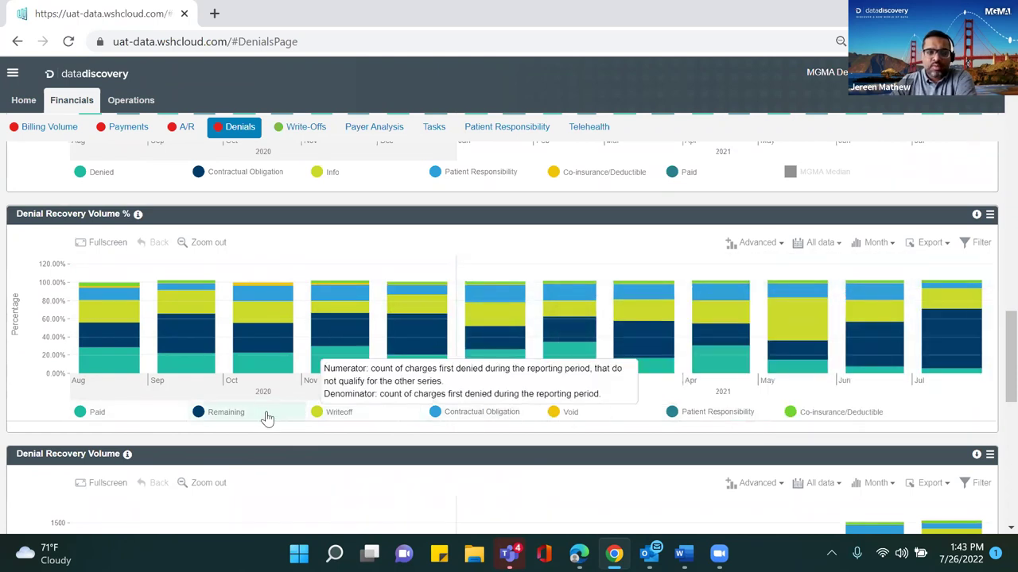
pyautogui.moveTo(756, 418)
pyautogui.moveTo(838, 420)
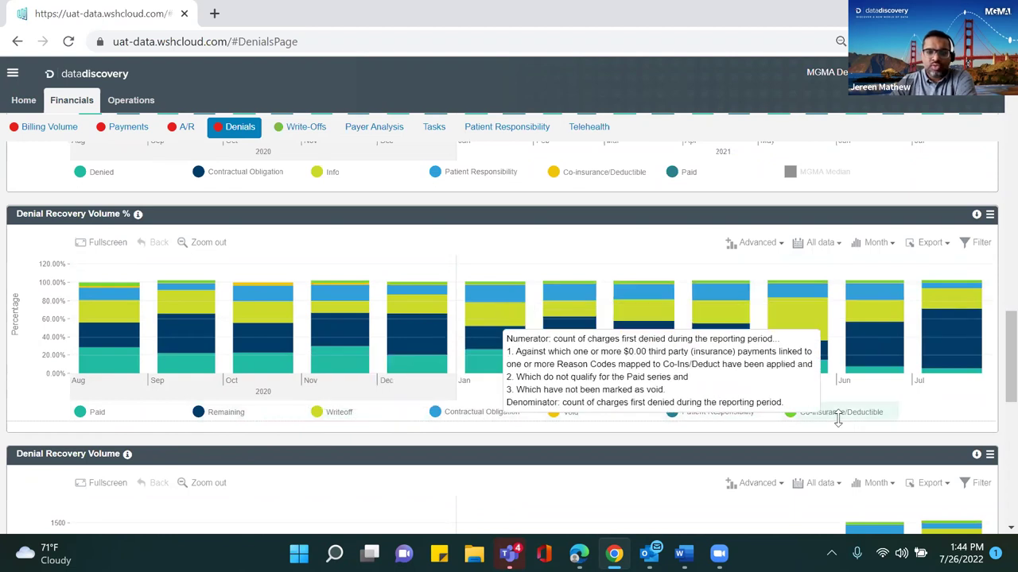
pyautogui.click(239, 414)
pyautogui.click(354, 414)
pyautogui.click(457, 419)
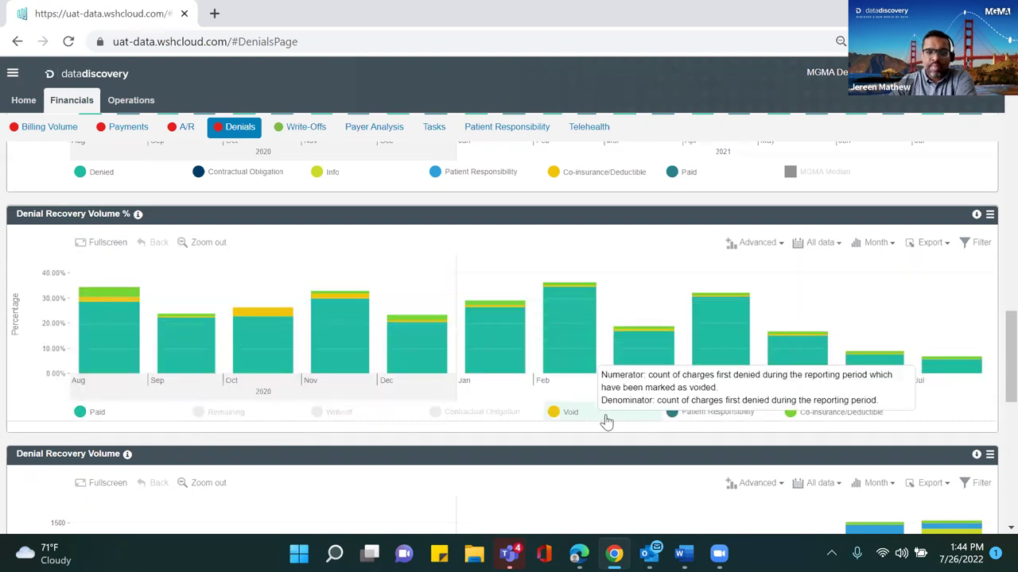
pyautogui.click(605, 420)
pyautogui.click(689, 420)
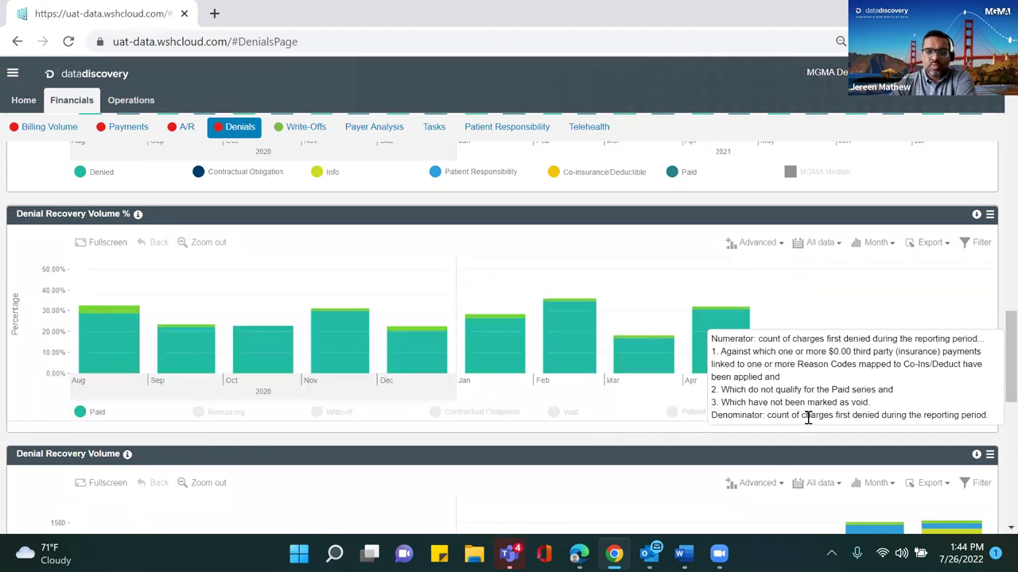
pyautogui.click(804, 415)
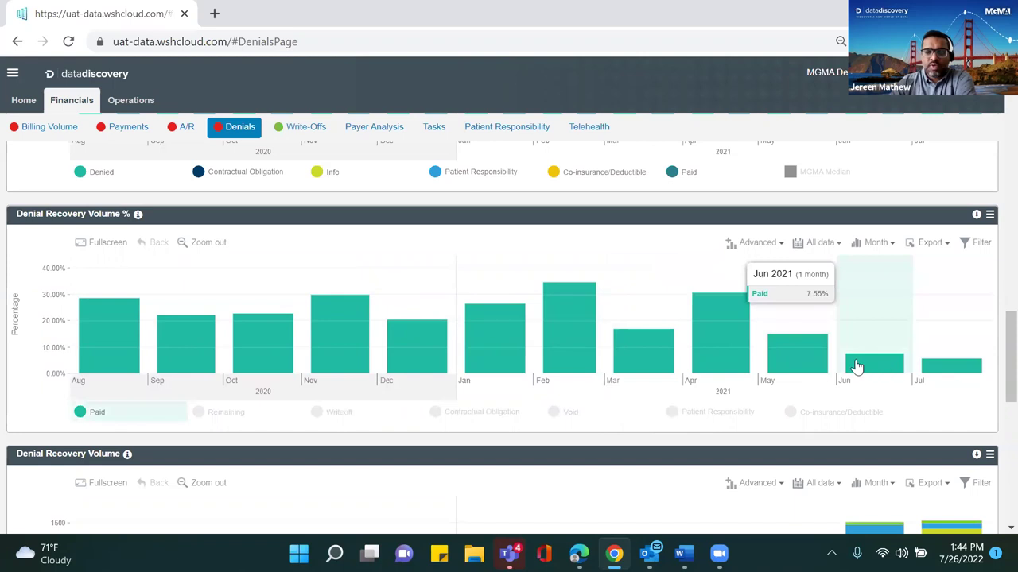
# Zoom the chart into April 2021, then set the time interval back to Month.
pyautogui.click(733, 320)
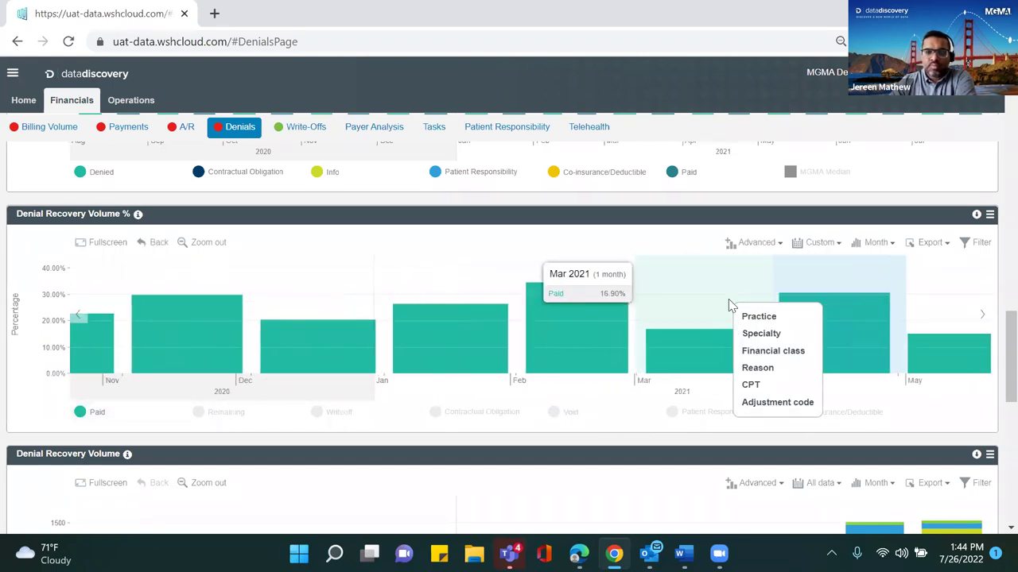
pyautogui.click(882, 244)
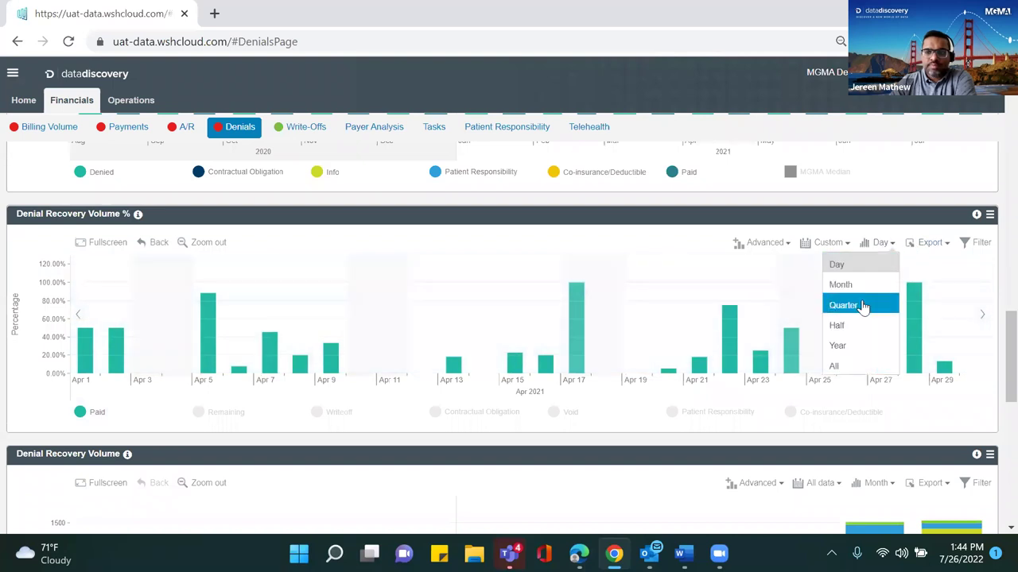
pyautogui.click(860, 290)
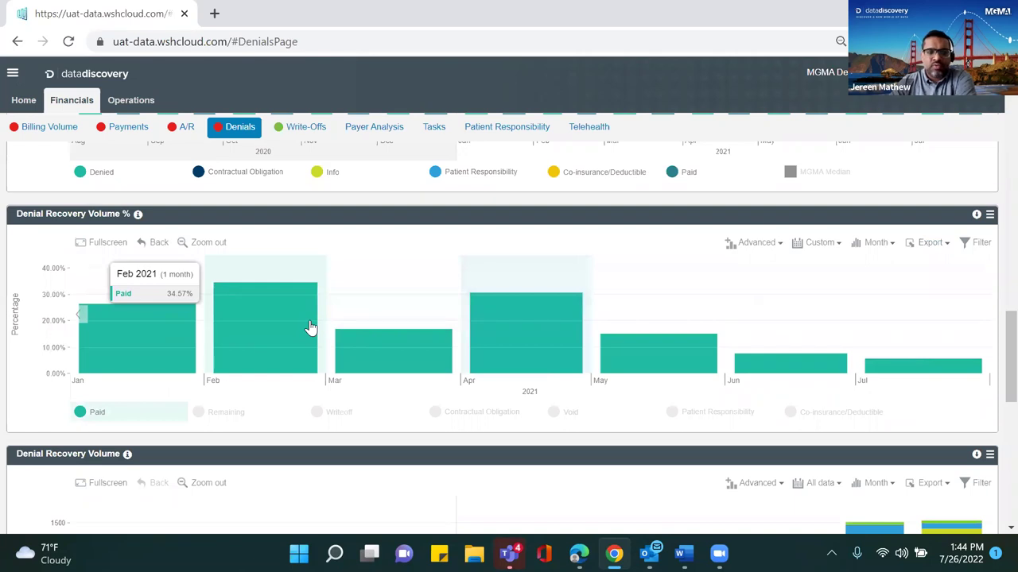
# Re-enable the Remaining, Writeoff, Patient Responsibility, Co-insurance/Deductible, Void and Contractual Obligation series.
pyautogui.click(250, 415)
pyautogui.click(339, 415)
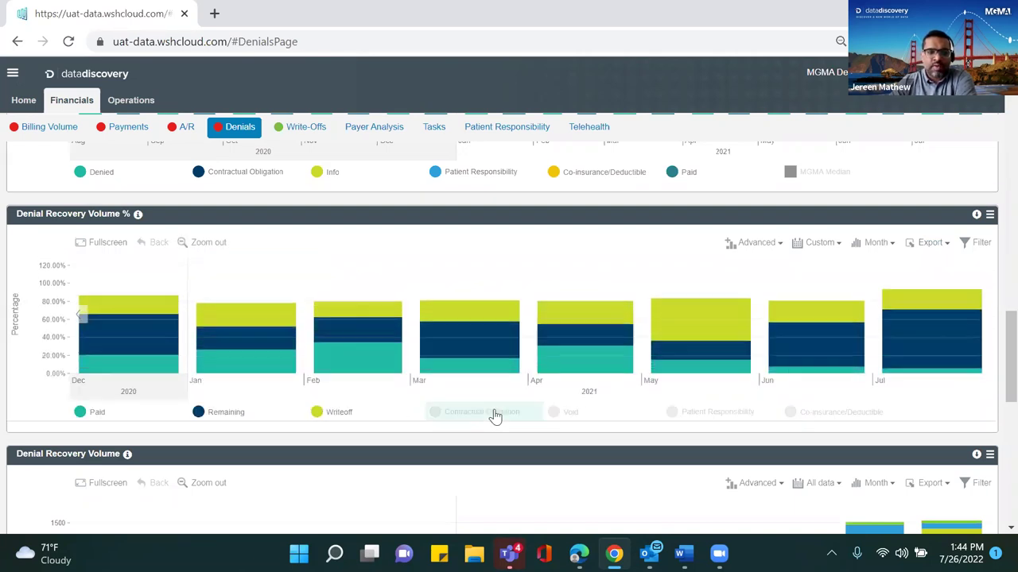
pyautogui.click(672, 413)
pyautogui.click(803, 415)
pyautogui.click(573, 414)
pyautogui.click(477, 414)
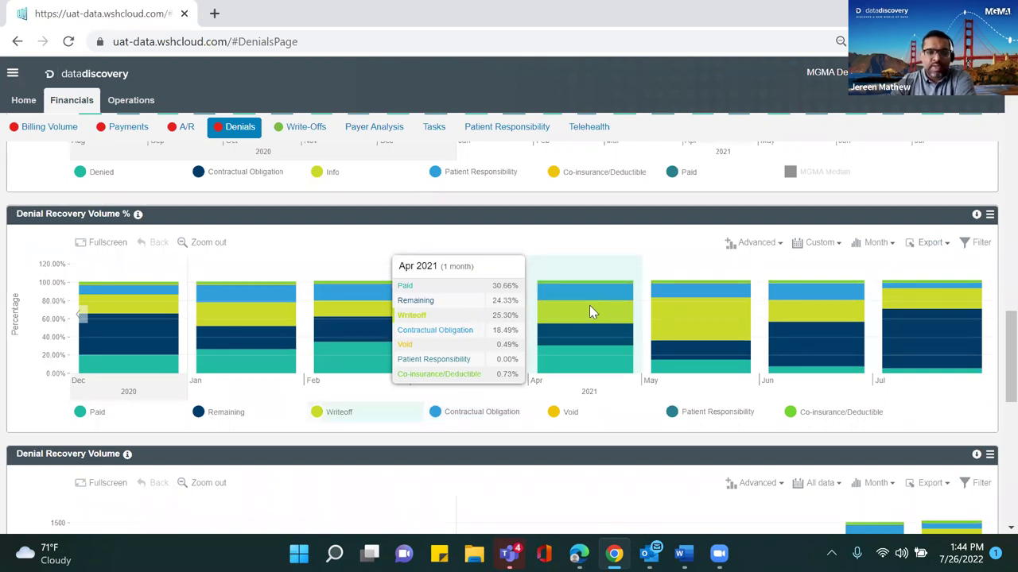
pyautogui.click(589, 306)
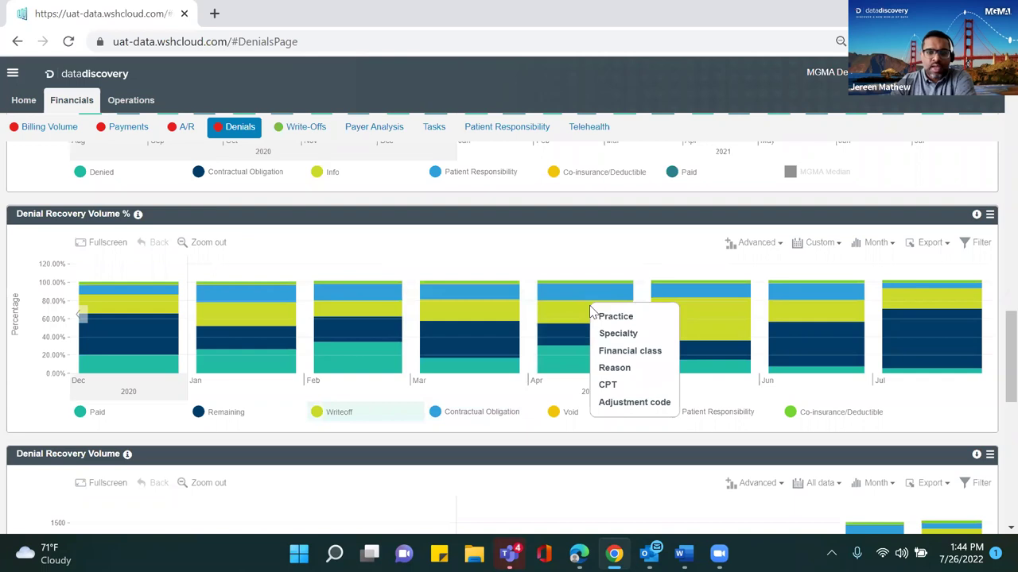
# Drill the April 2021 bar by Reason, showing Eligibility at 22.22% Paid.
pyautogui.click(624, 370)
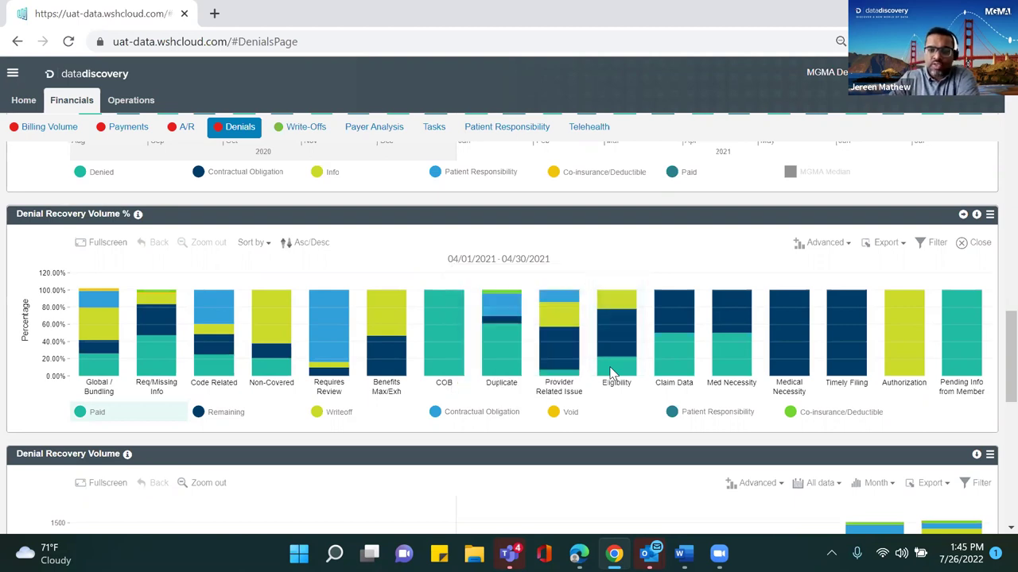
pyautogui.click(614, 370)
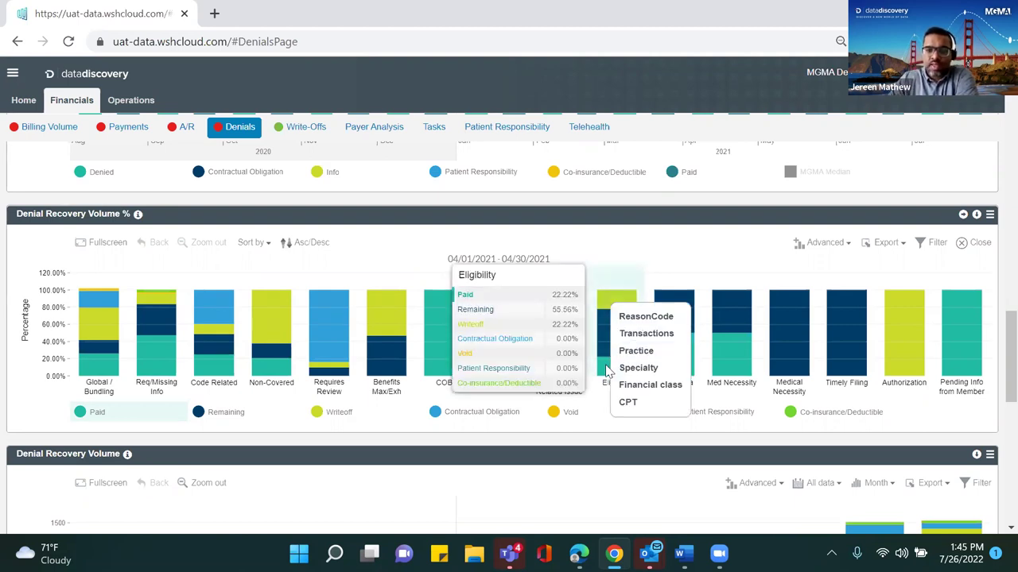
pyautogui.click(612, 438)
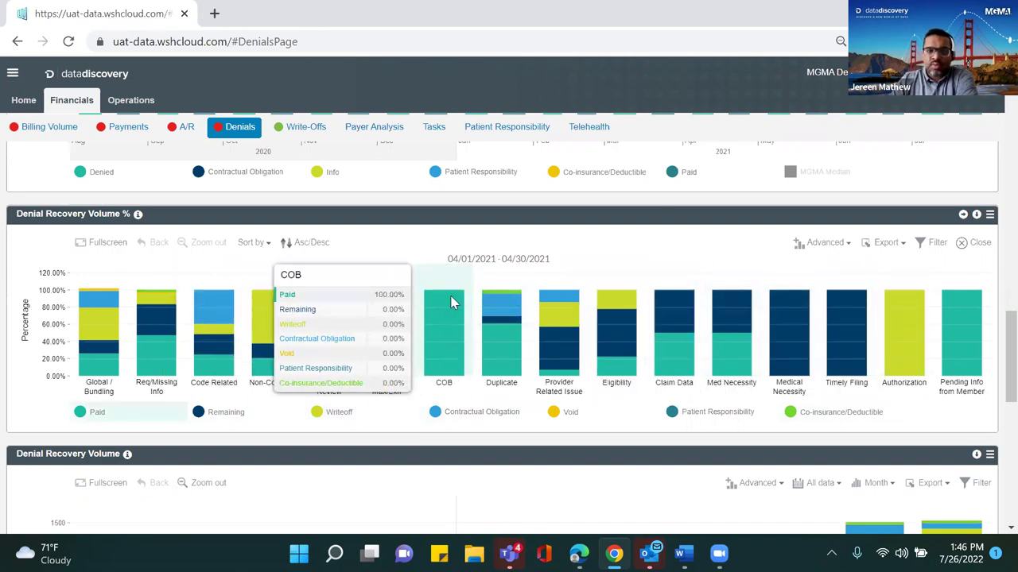
pyautogui.scroll(-2, 451, 303)
pyautogui.scroll(4, 451, 302)
pyautogui.scroll(2, 451, 302)
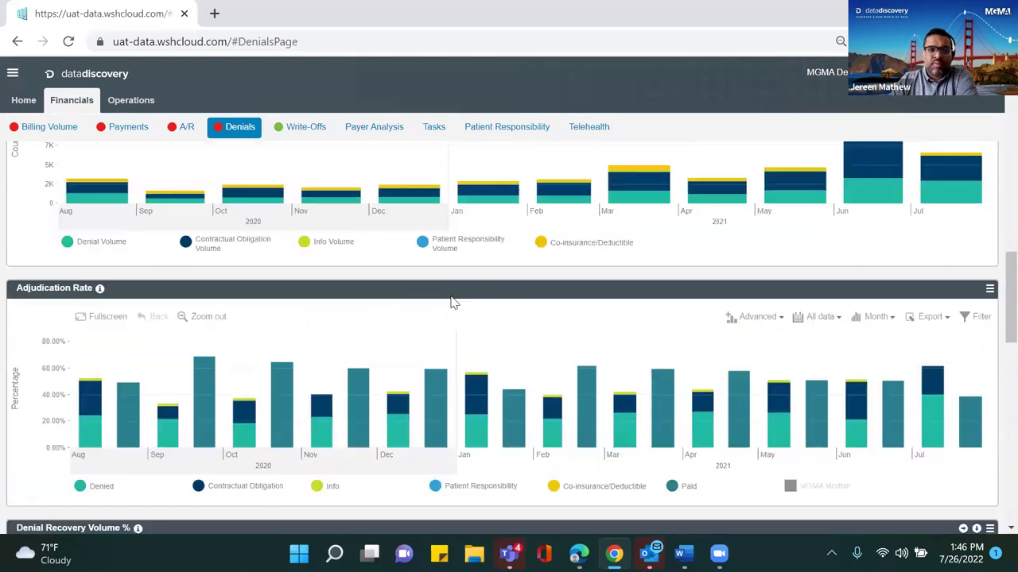
pyautogui.scroll(-2, 451, 303)
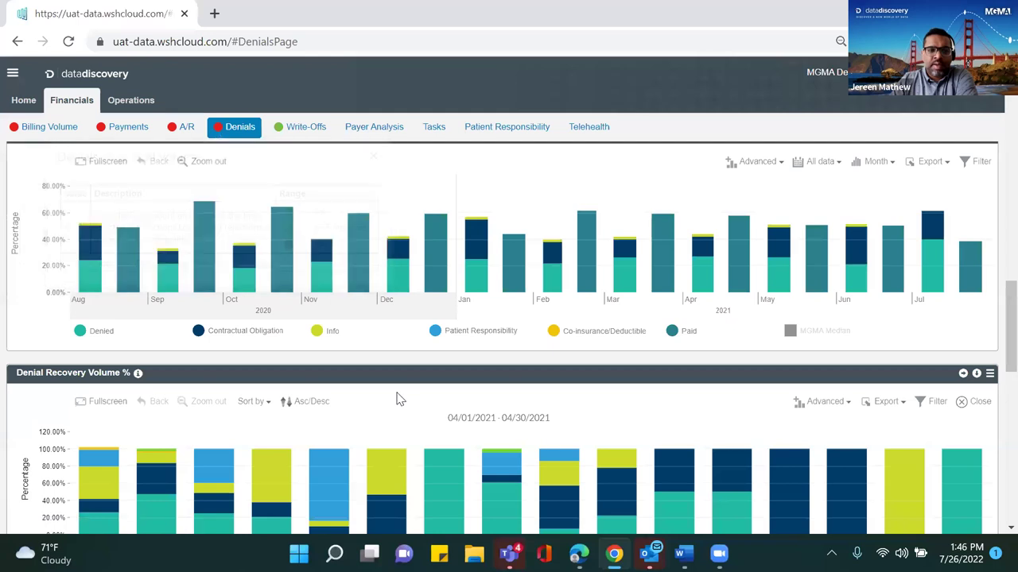
pyautogui.scroll(-1, 389, 392)
pyautogui.moveTo(157, 422)
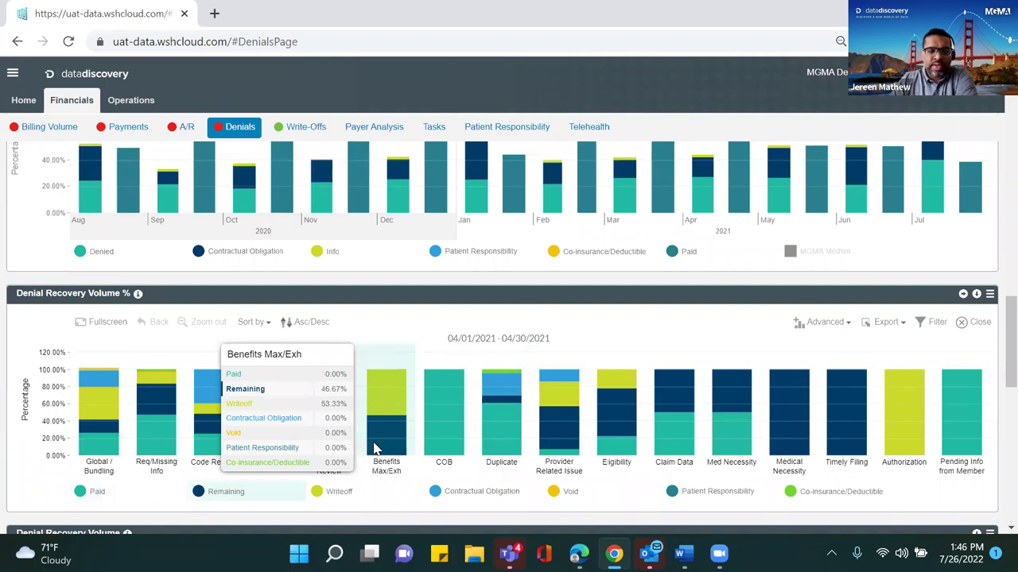
pyautogui.scroll(-1, 375, 450)
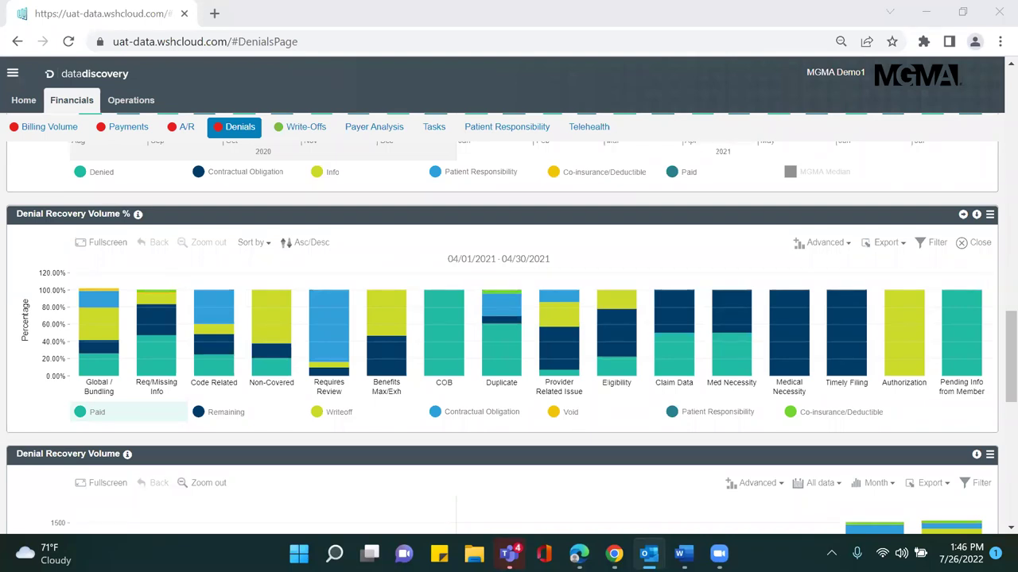
pyautogui.scroll(1, 211, 248)
pyautogui.scroll(2, 211, 248)
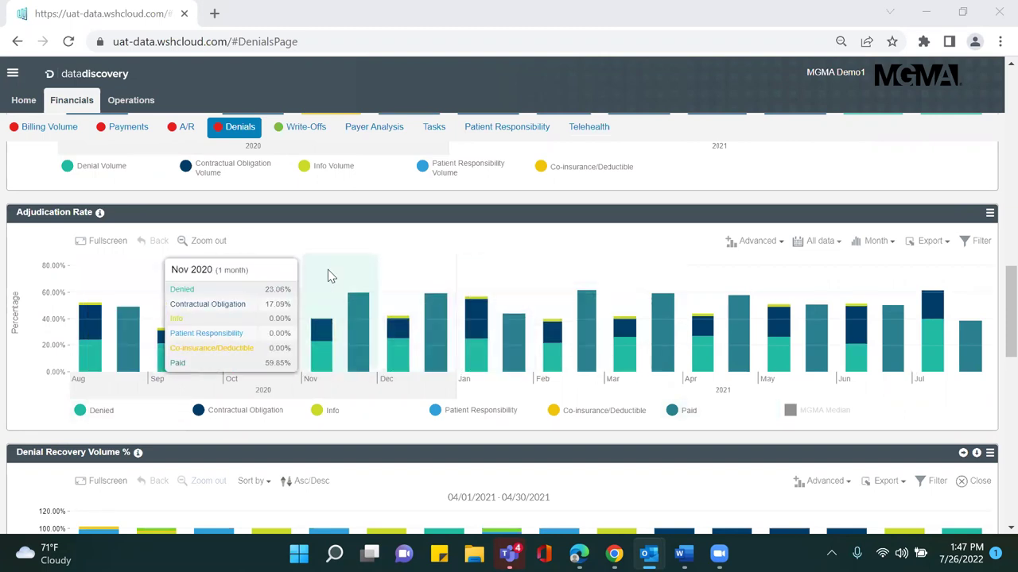
pyautogui.scroll(4, 331, 274)
pyautogui.scroll(4, 332, 276)
pyautogui.scroll(3, 333, 276)
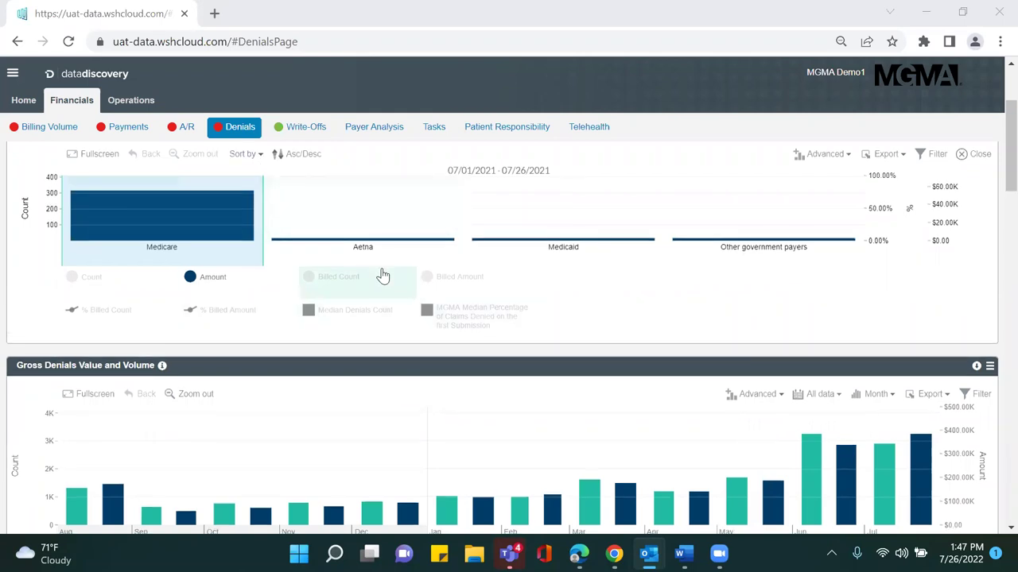
pyautogui.scroll(-3, 383, 275)
pyautogui.scroll(-1, 382, 275)
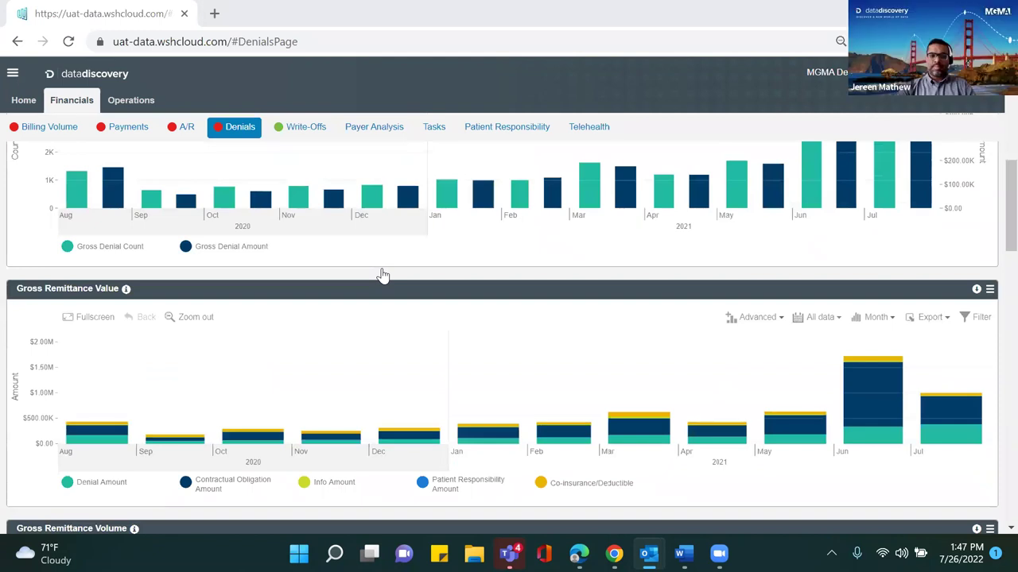
pyautogui.scroll(-5, 382, 275)
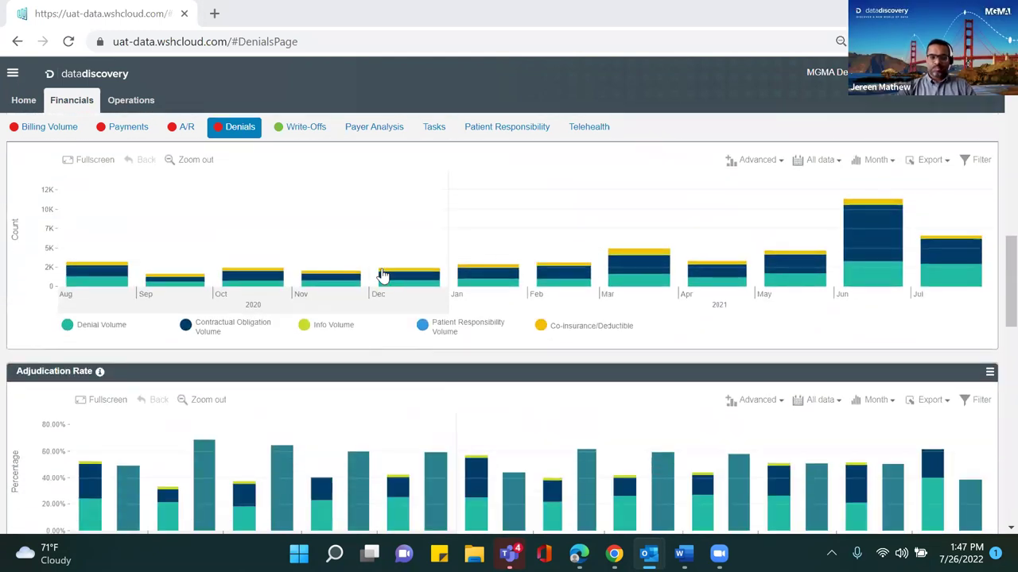
pyautogui.scroll(4, 383, 275)
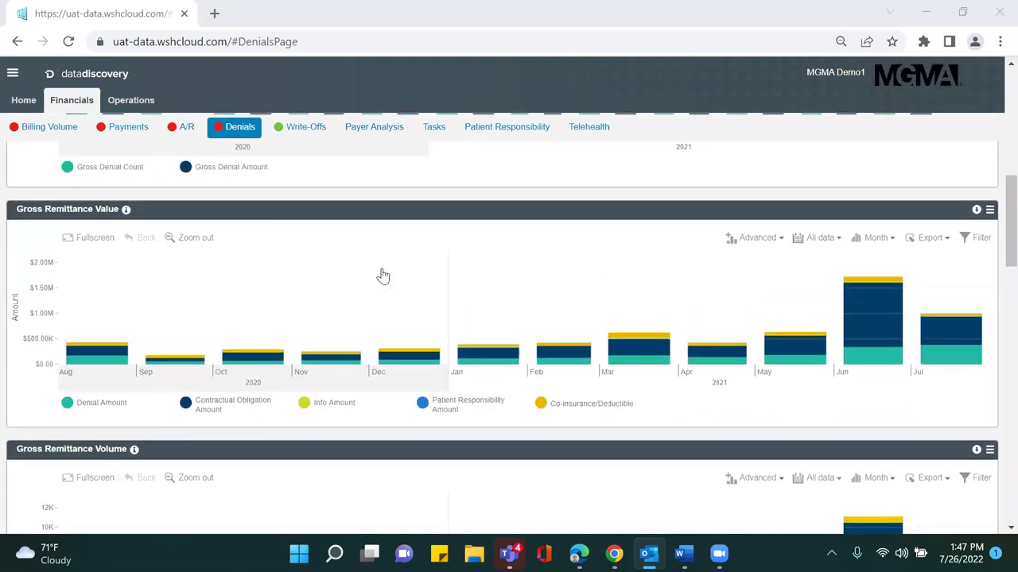
pyautogui.scroll(5, 382, 275)
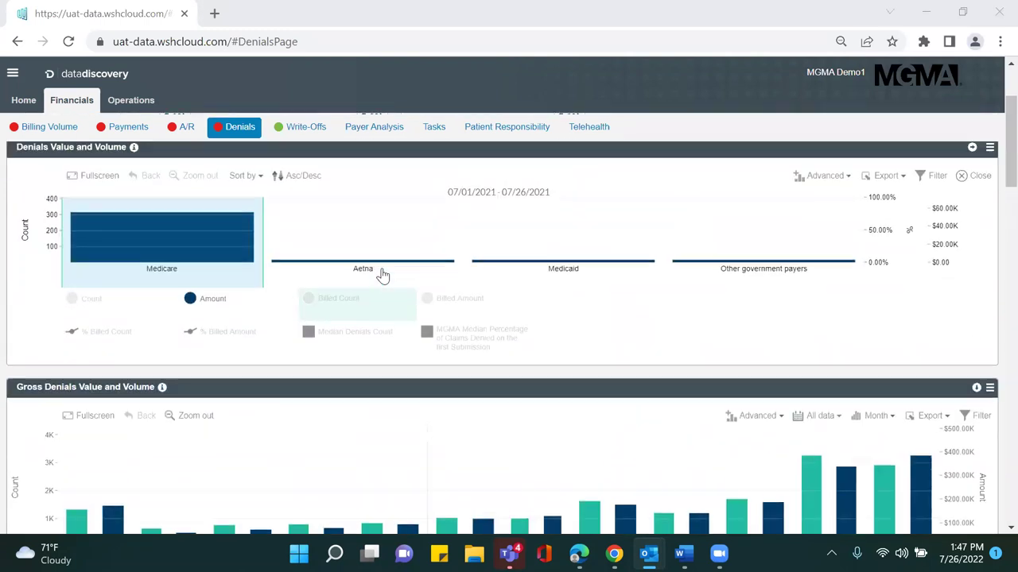
pyautogui.scroll(2, 383, 275)
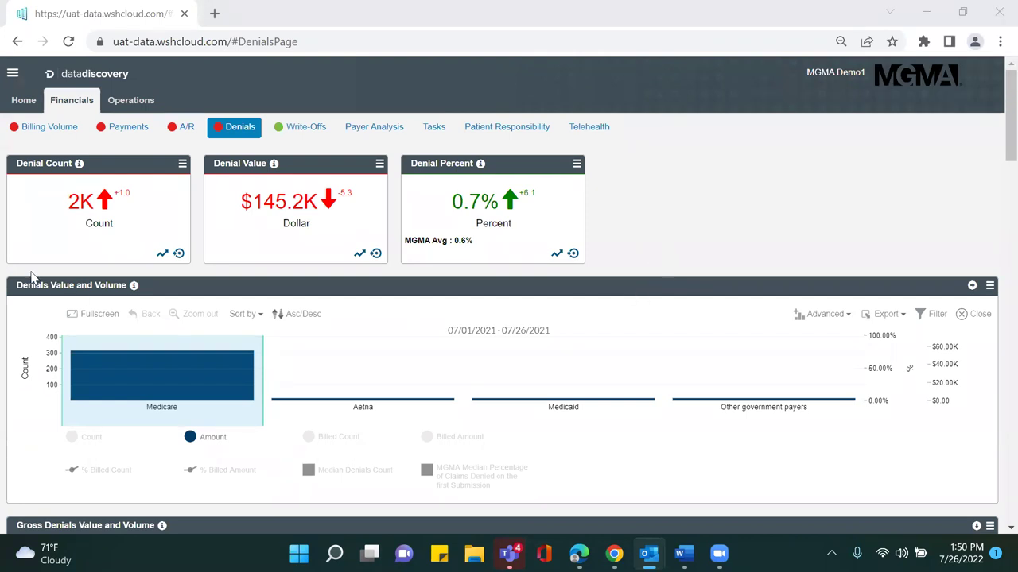
# Go to the Home dashboard, scroll through it, then move to the Operations dashboards.
pyautogui.click(14, 127)
pyautogui.click(24, 100)
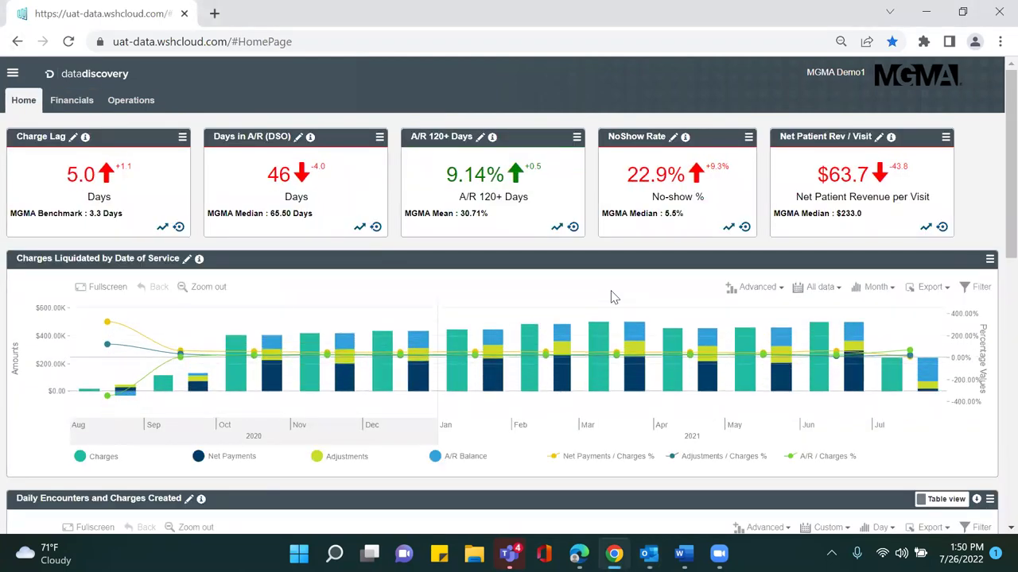
pyautogui.scroll(-5, 612, 296)
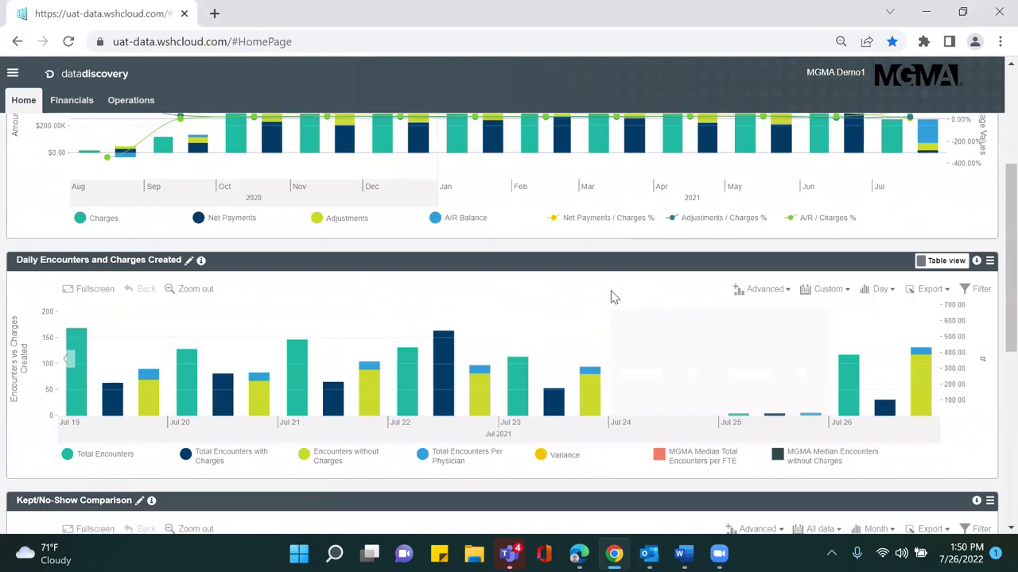
pyautogui.scroll(-2, 612, 297)
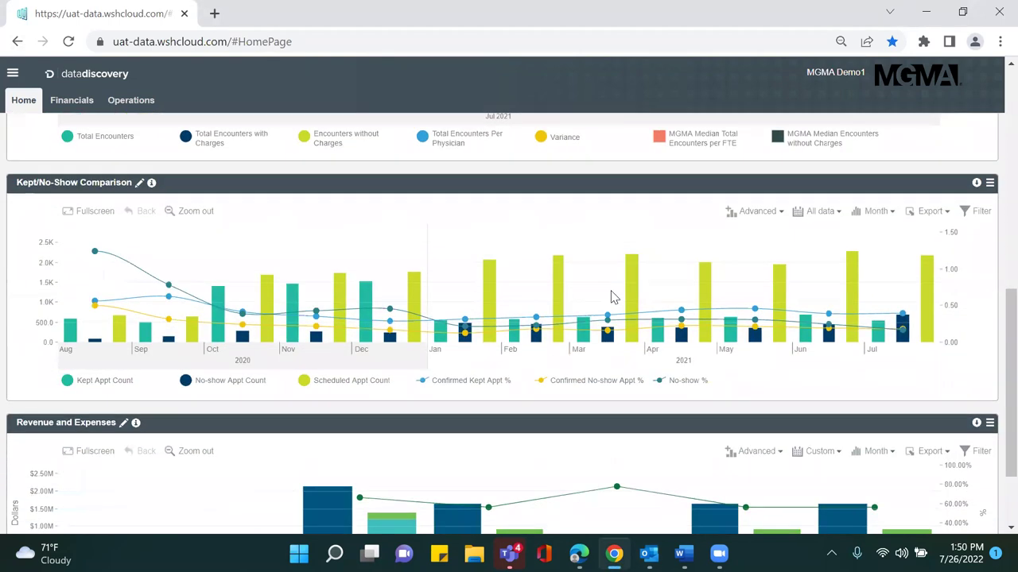
pyautogui.scroll(4, 612, 296)
pyautogui.click(140, 105)
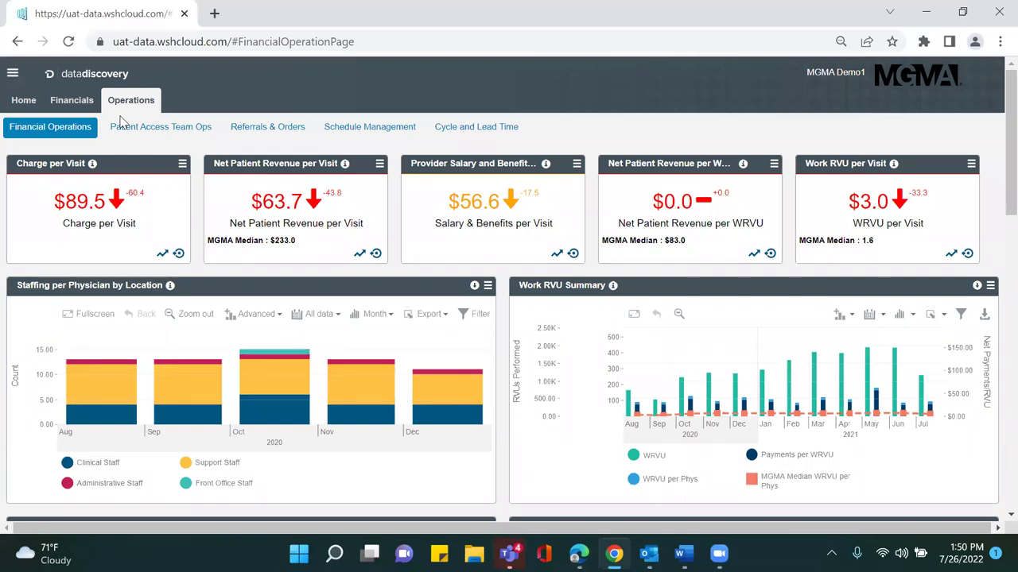
# Switch to Financials, then return to the Financial Operations dashboard with its per-visit KPIs.
pyautogui.click(71, 108)
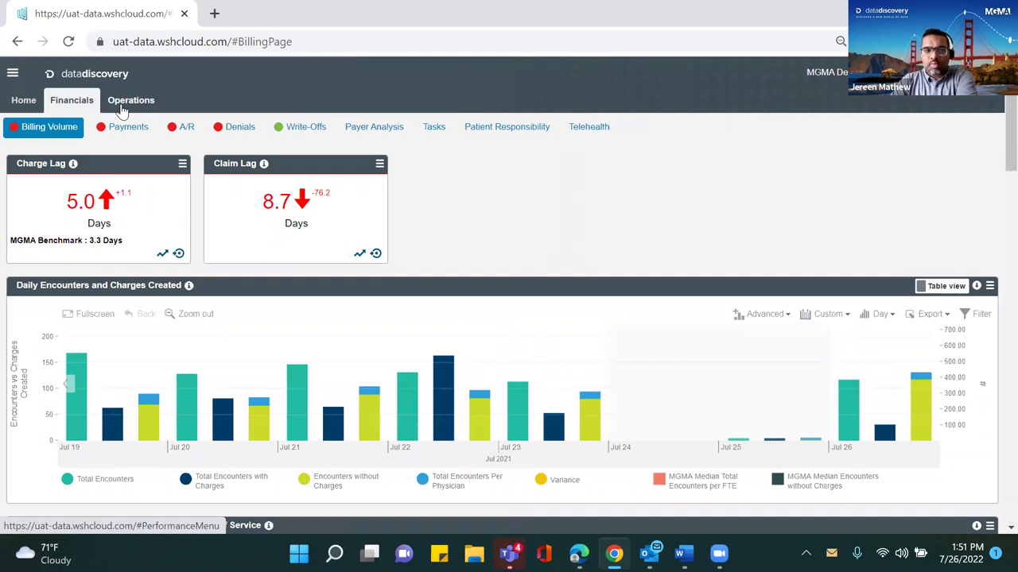
pyautogui.click(123, 109)
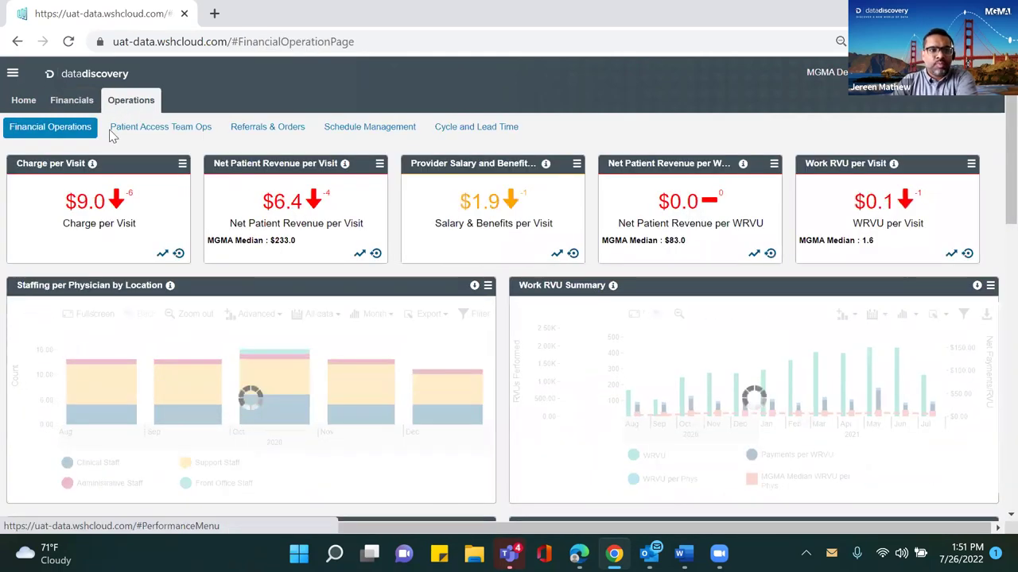
pyautogui.moveTo(92, 163)
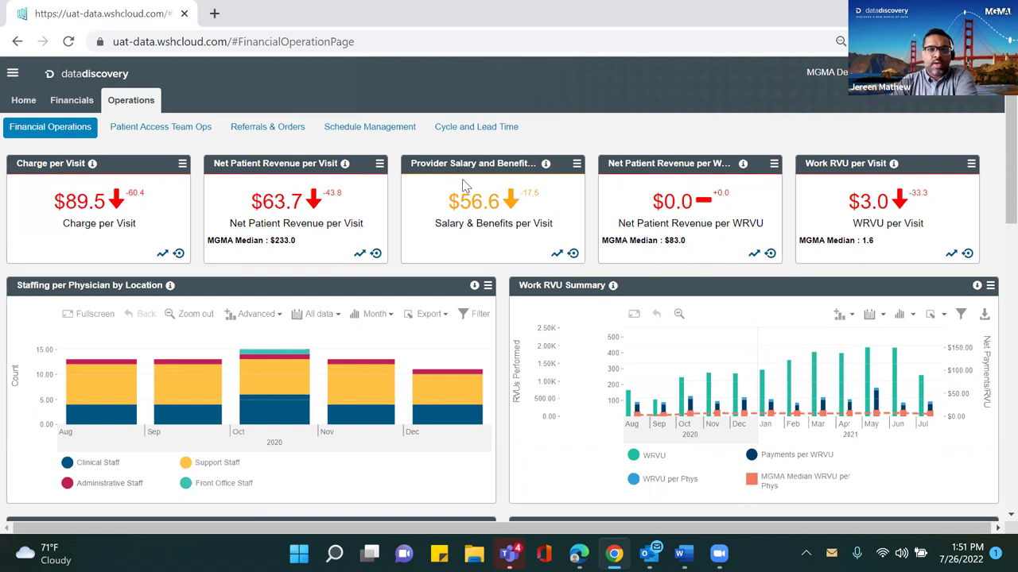
# Scroll through the Financial Operations charts, checking a bar tooltip, then return to the top.
pyautogui.scroll(-1, 159, 271)
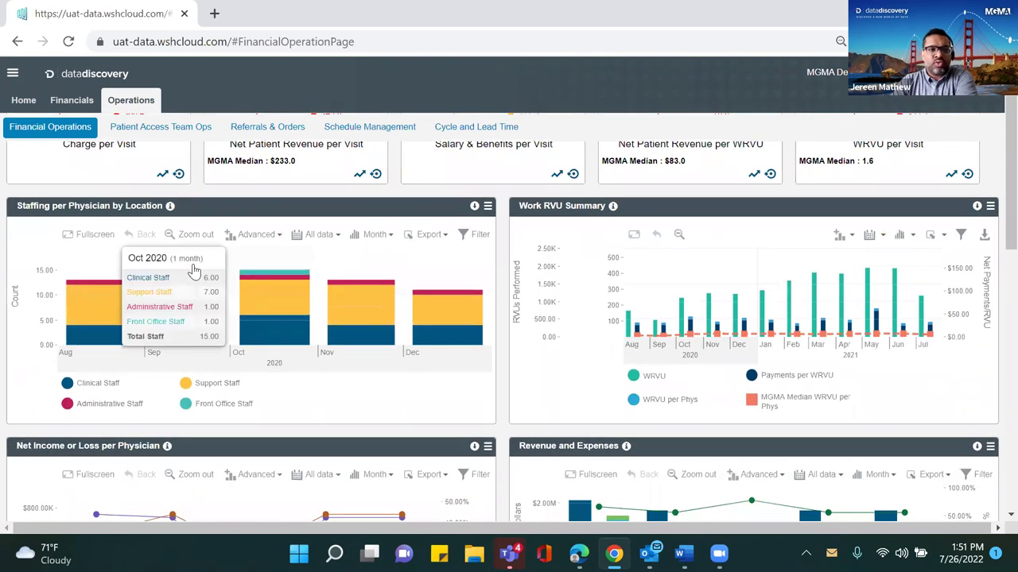
pyautogui.scroll(-1, 121, 262)
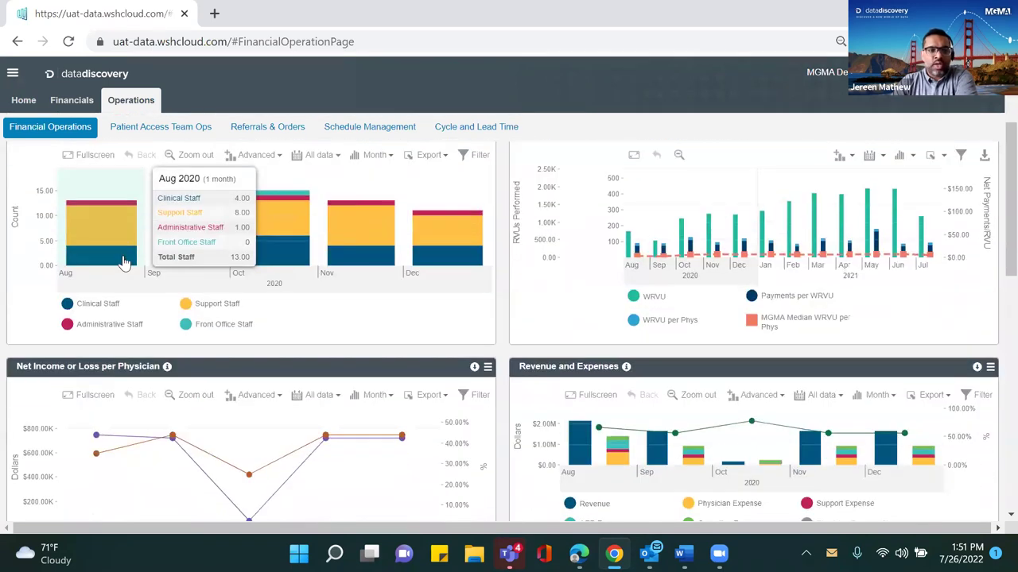
pyautogui.scroll(-1, 124, 263)
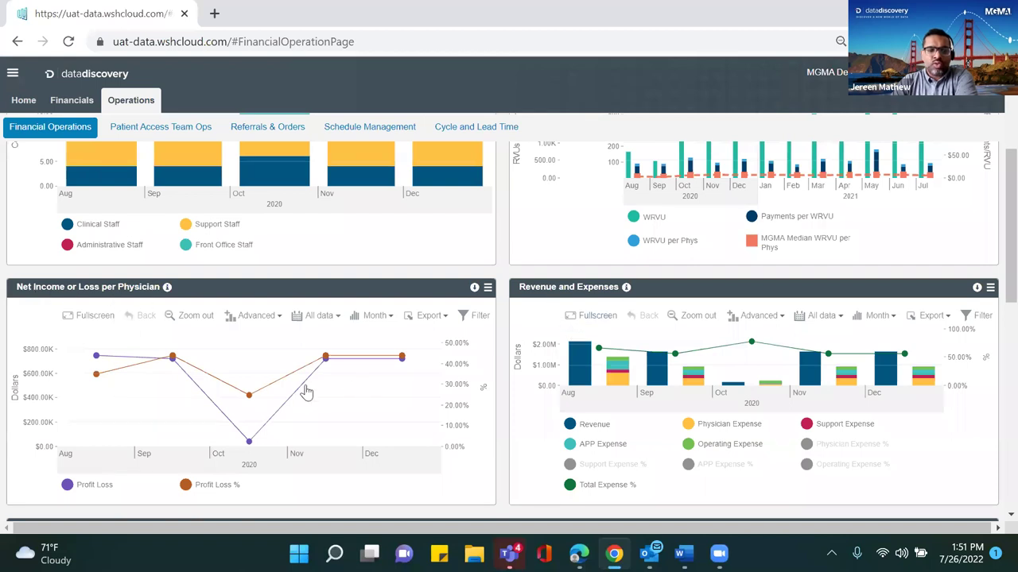
pyautogui.moveTo(582, 376)
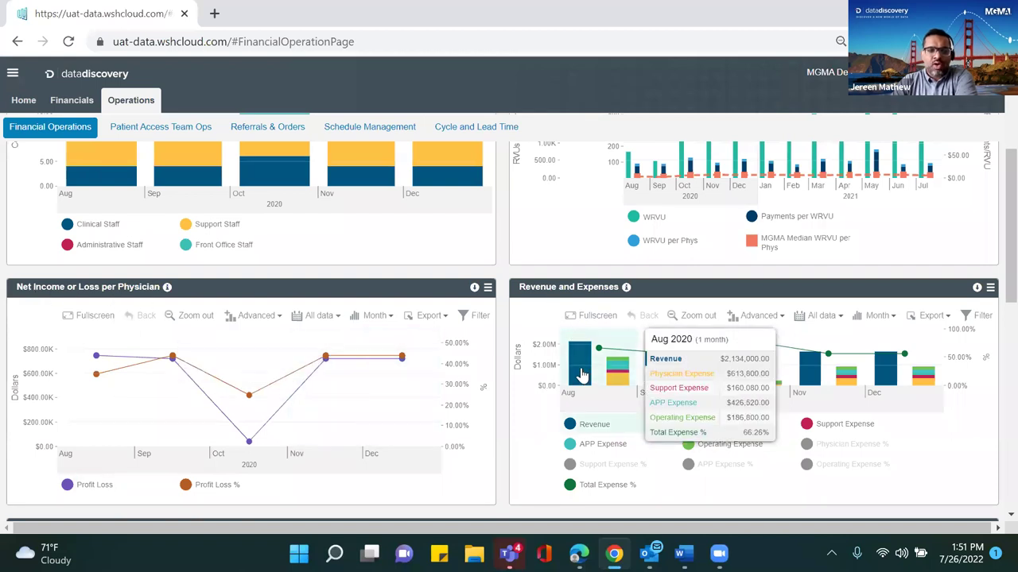
pyautogui.scroll(-3, 583, 375)
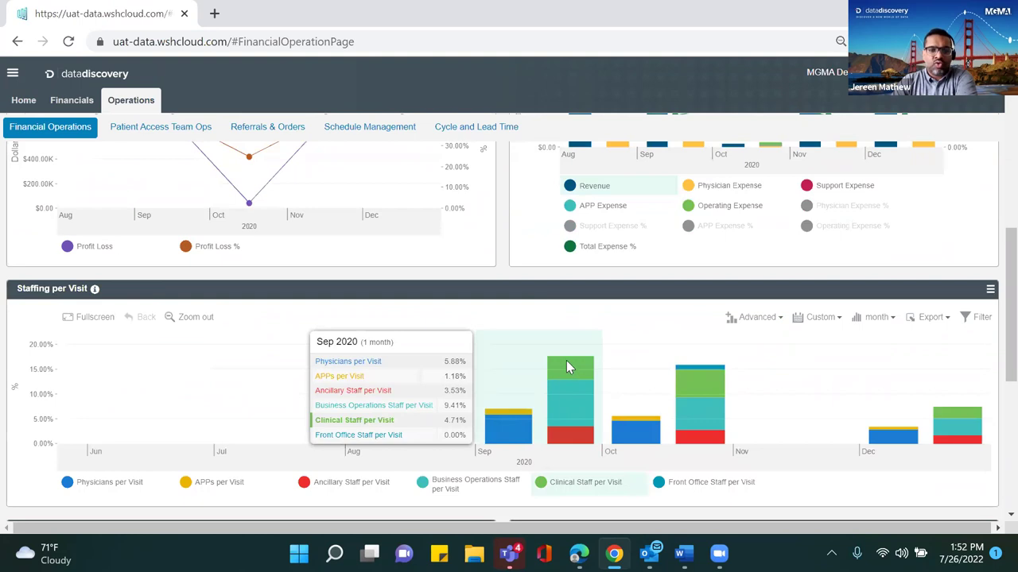
pyautogui.scroll(-3, 566, 360)
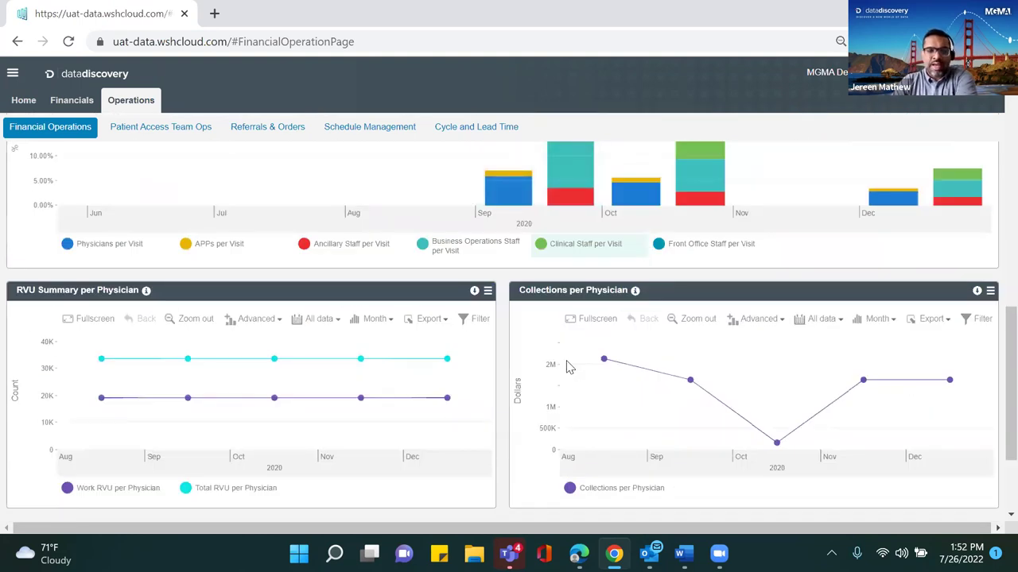
pyautogui.scroll(9, 566, 366)
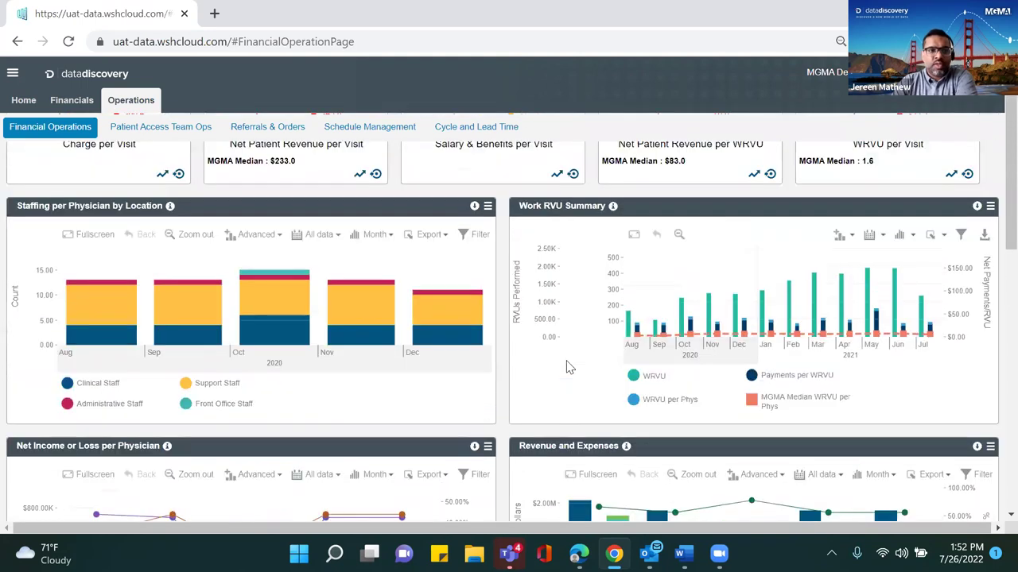
pyautogui.scroll(2, 568, 366)
pyautogui.click(142, 133)
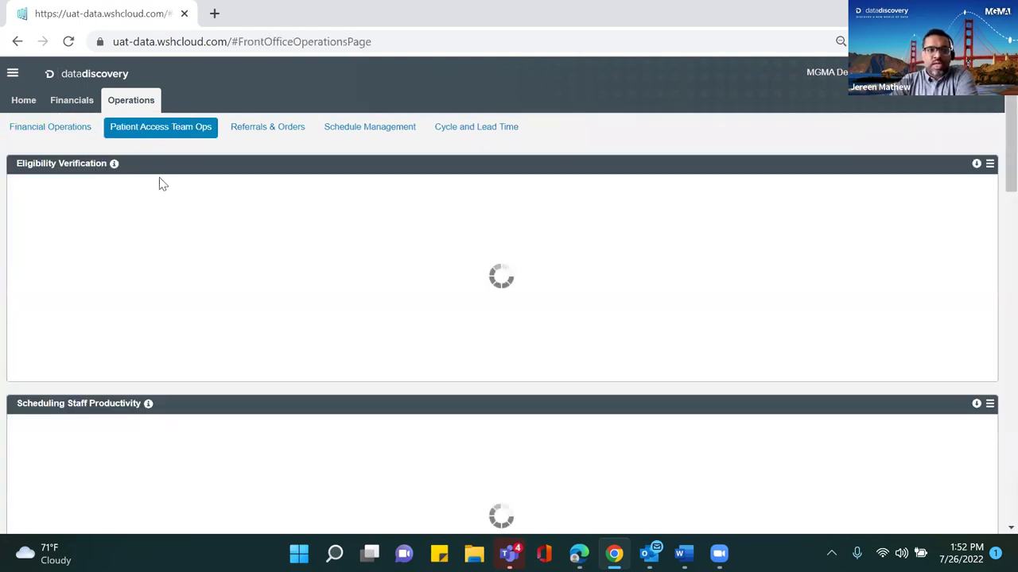
pyautogui.moveTo(189, 254)
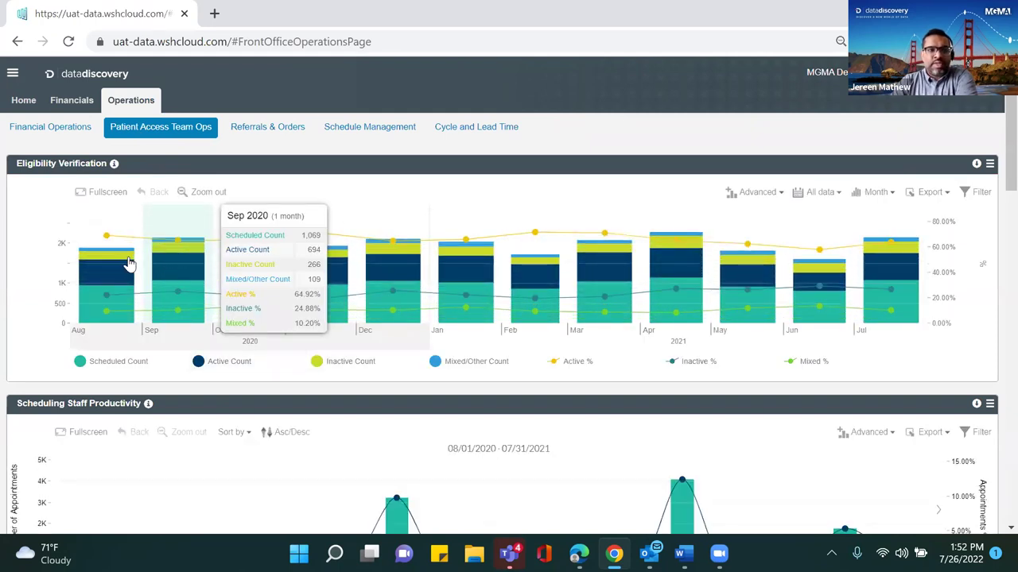
pyautogui.moveTo(130, 264)
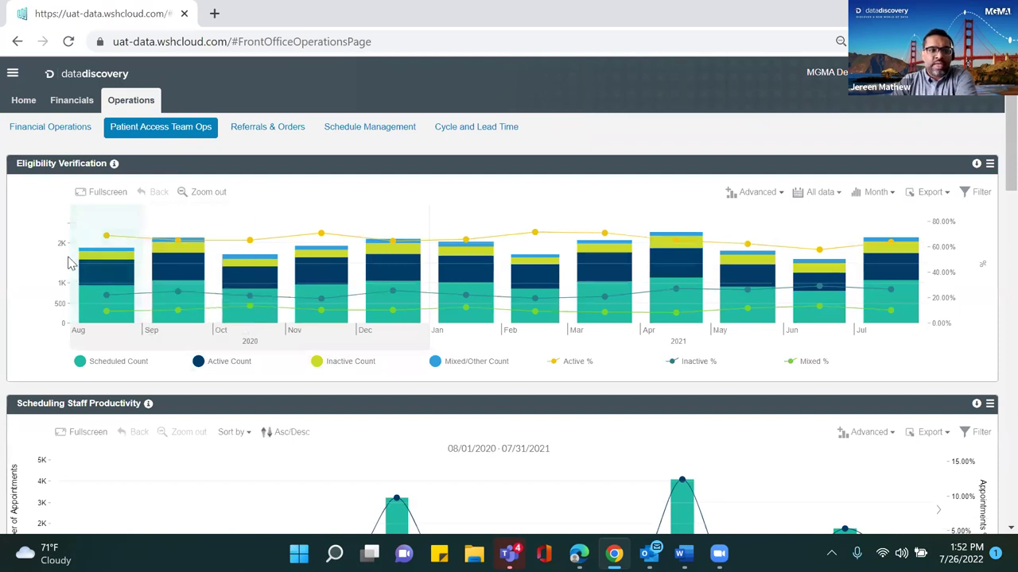
pyautogui.scroll(-2, 69, 263)
pyautogui.scroll(-1, 69, 262)
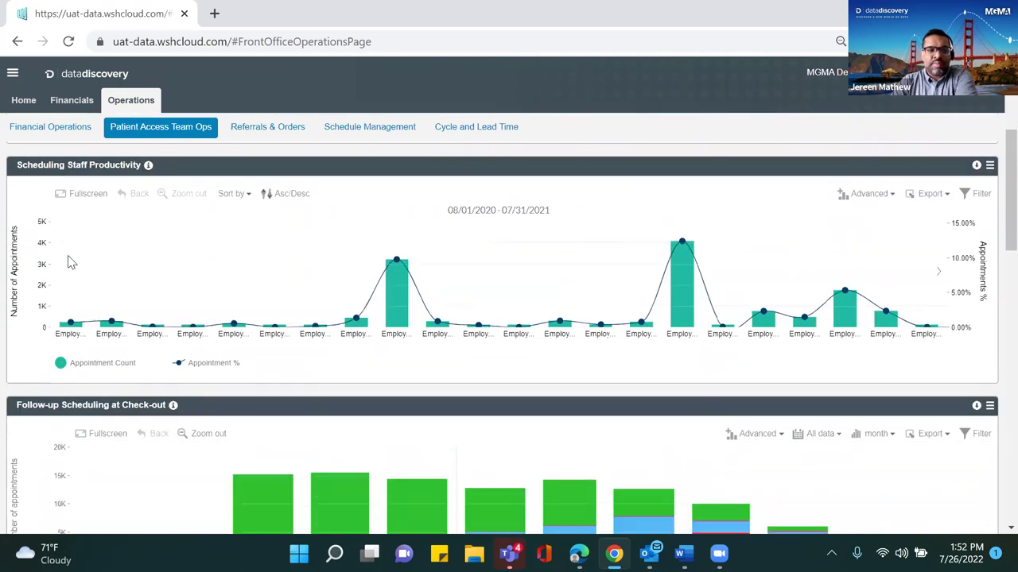
pyautogui.scroll(-1, 68, 263)
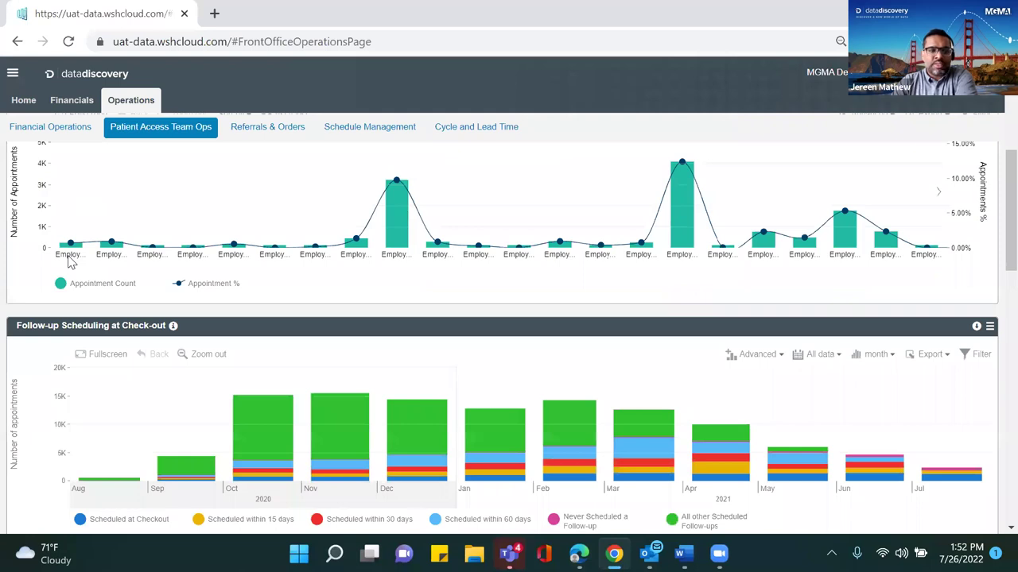
pyautogui.scroll(-1, 68, 262)
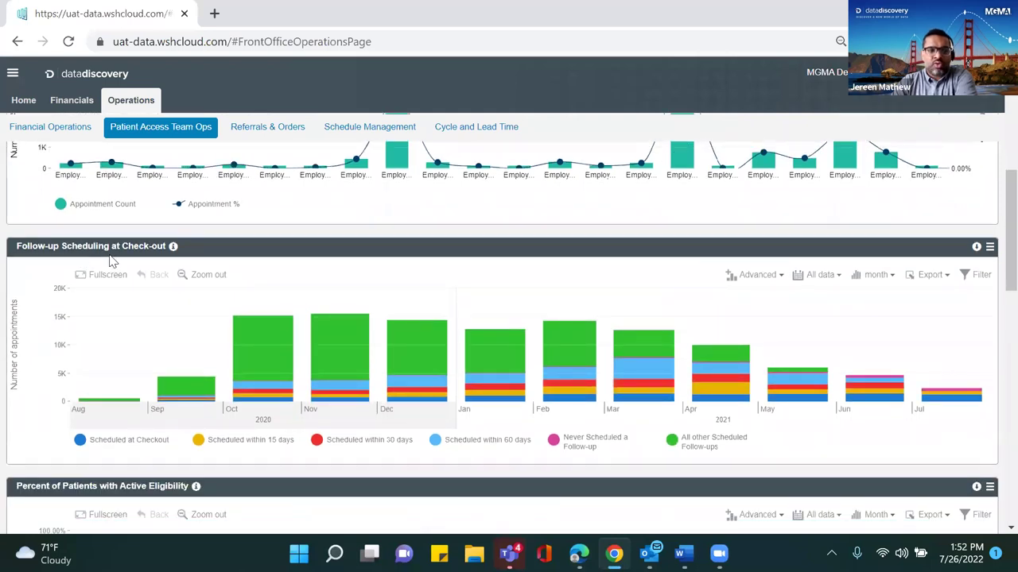
pyautogui.moveTo(269, 307)
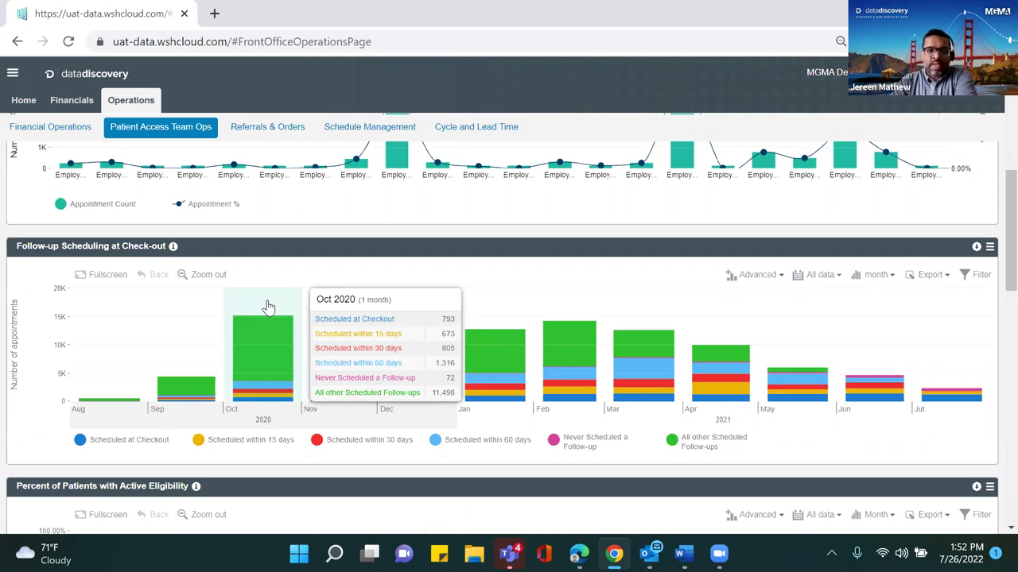
pyautogui.scroll(-1, 268, 307)
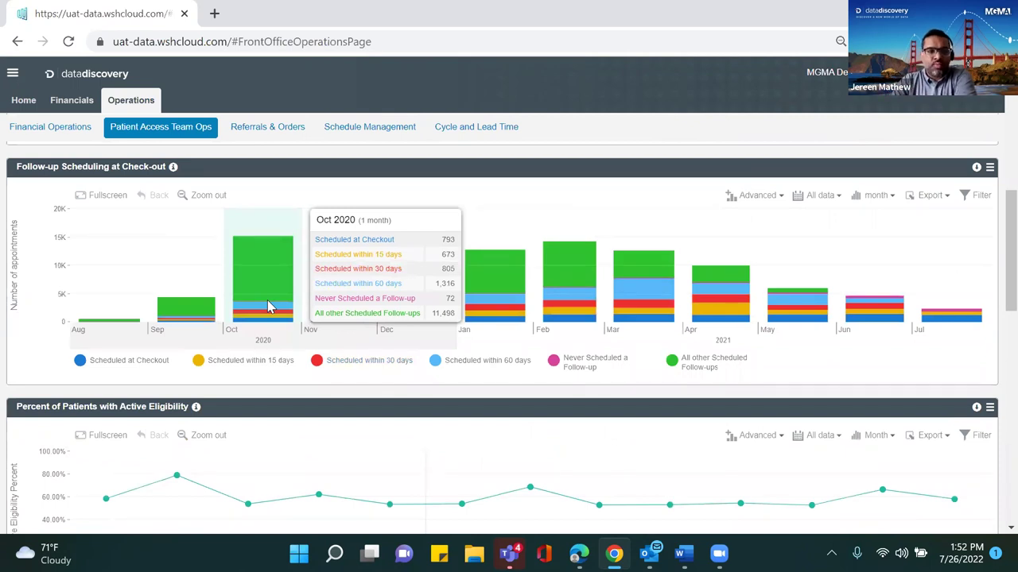
# Review the eligibility, prior authorization and denial panels, then switch to Referrals & Orders.
pyautogui.scroll(-5, 268, 307)
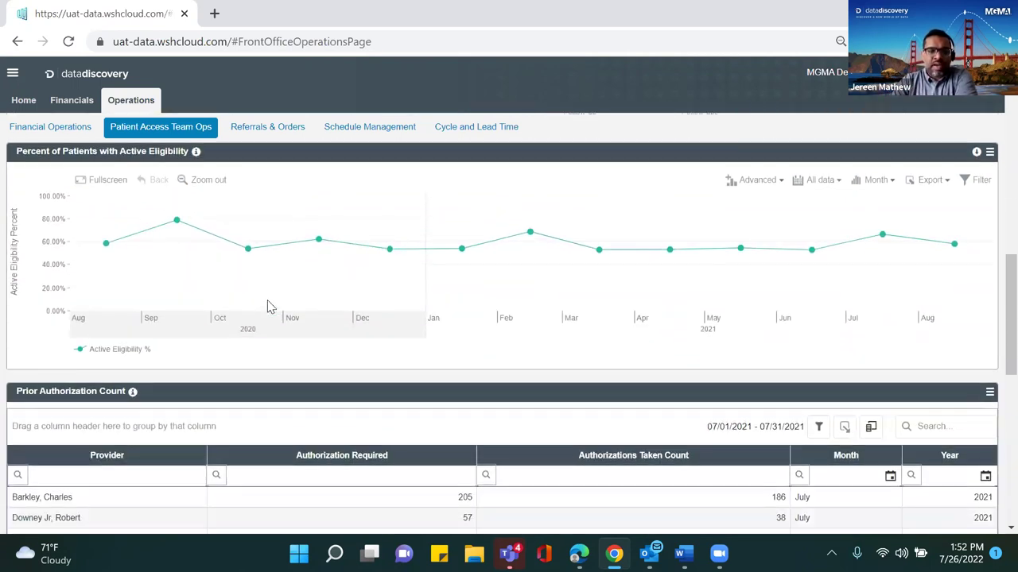
pyautogui.scroll(-1, 268, 307)
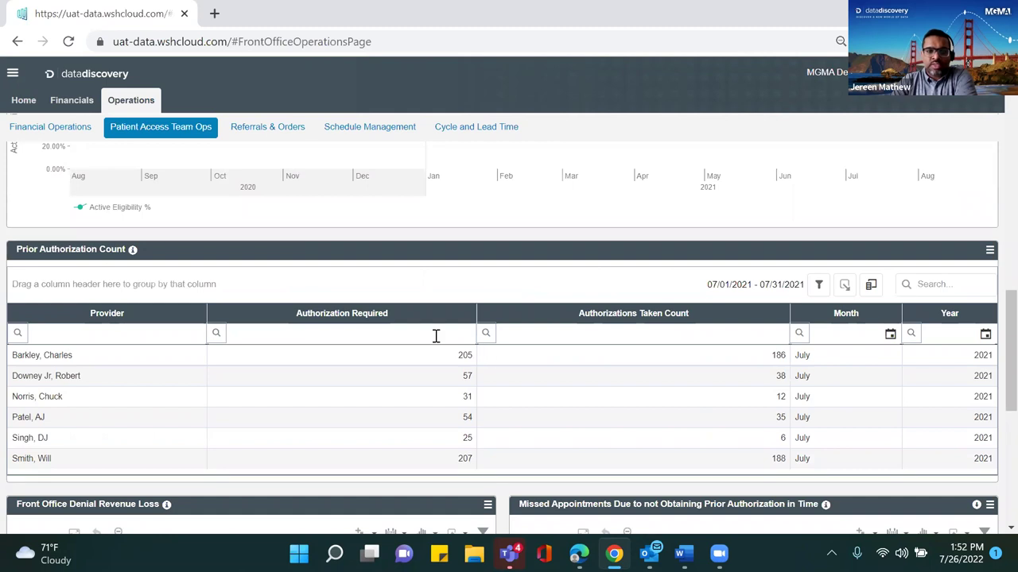
pyautogui.click(491, 337)
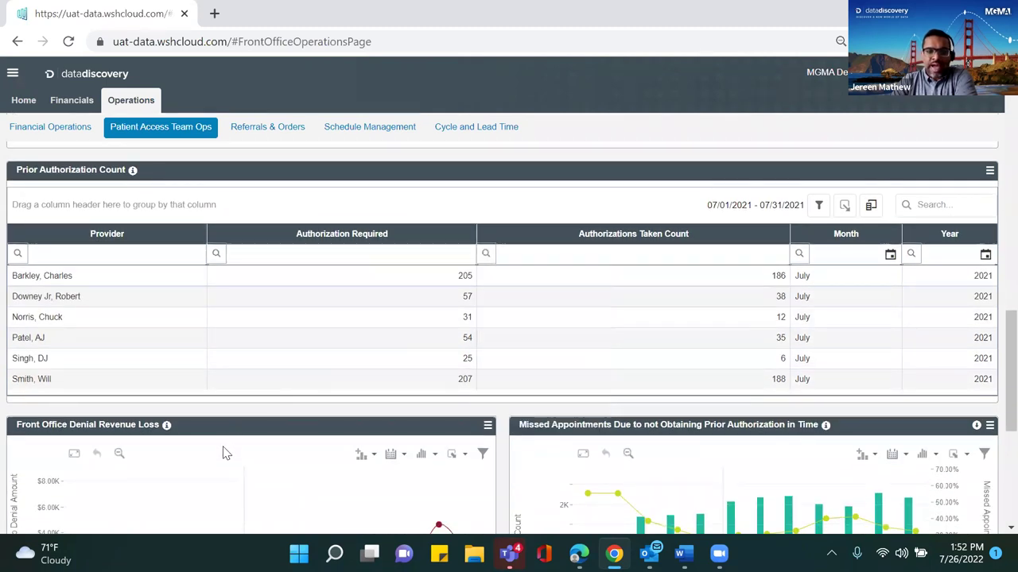
pyautogui.scroll(-1, 225, 451)
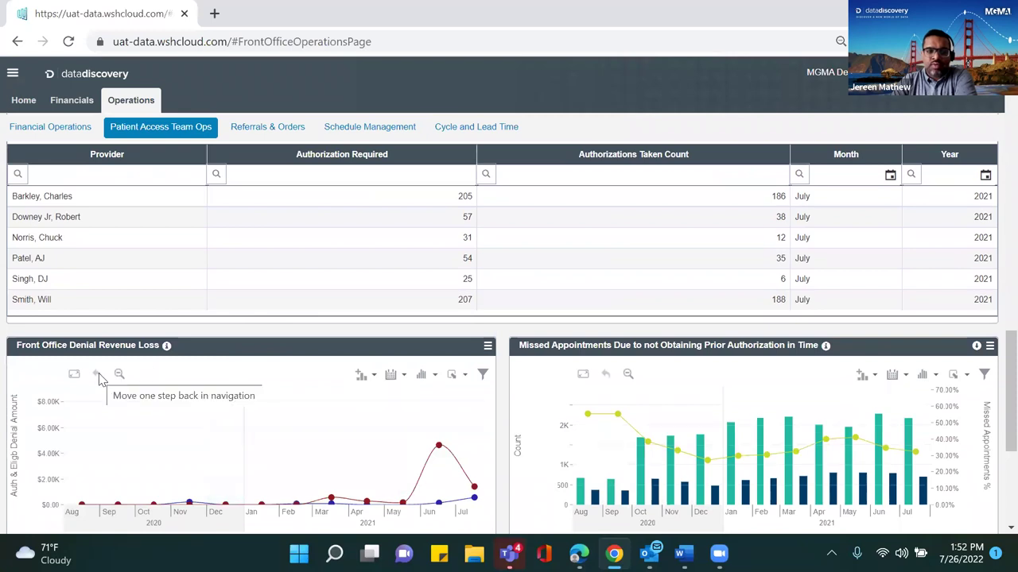
pyautogui.scroll(-2, 99, 386)
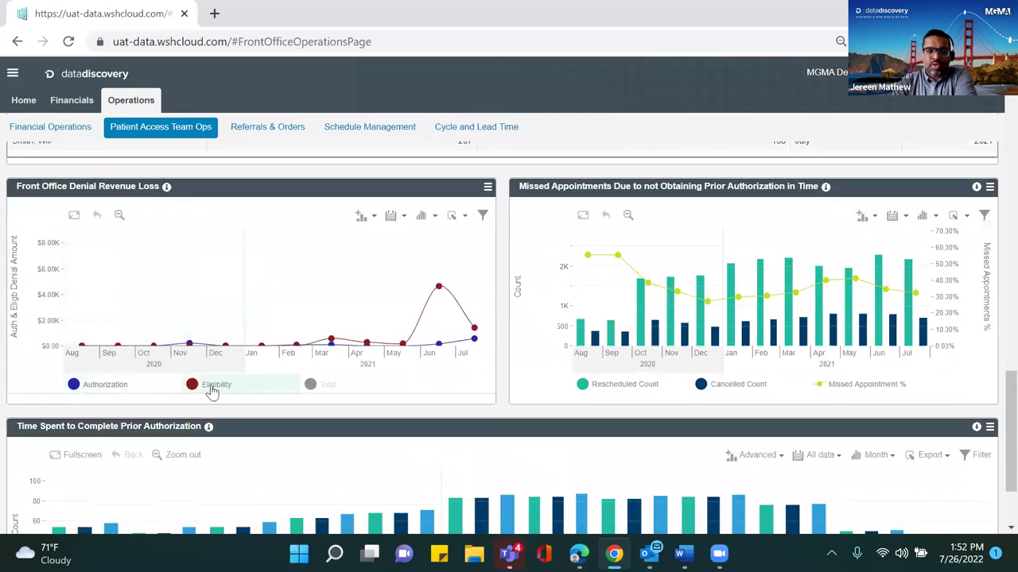
pyautogui.moveTo(306, 352)
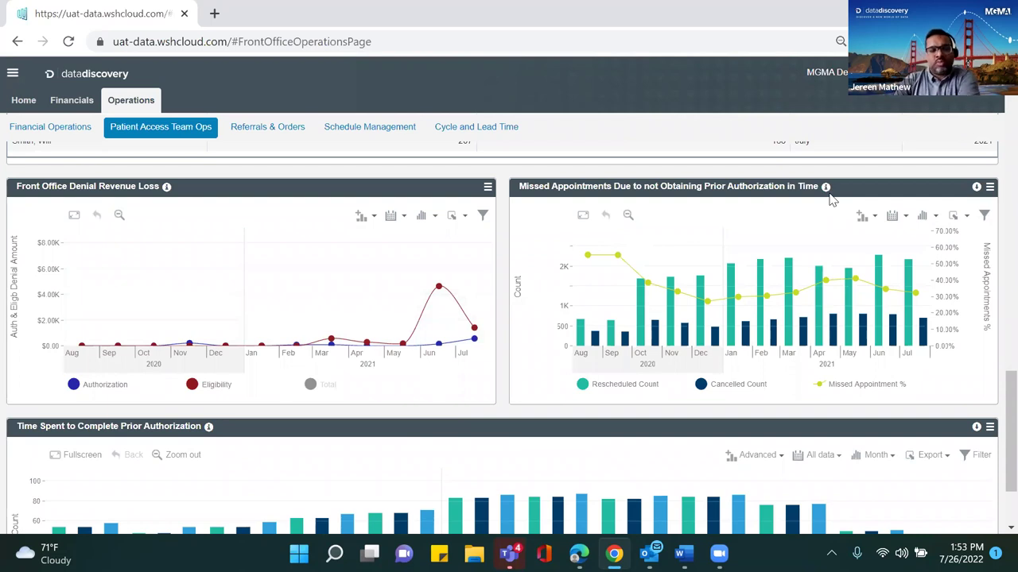
pyautogui.scroll(-2, 671, 347)
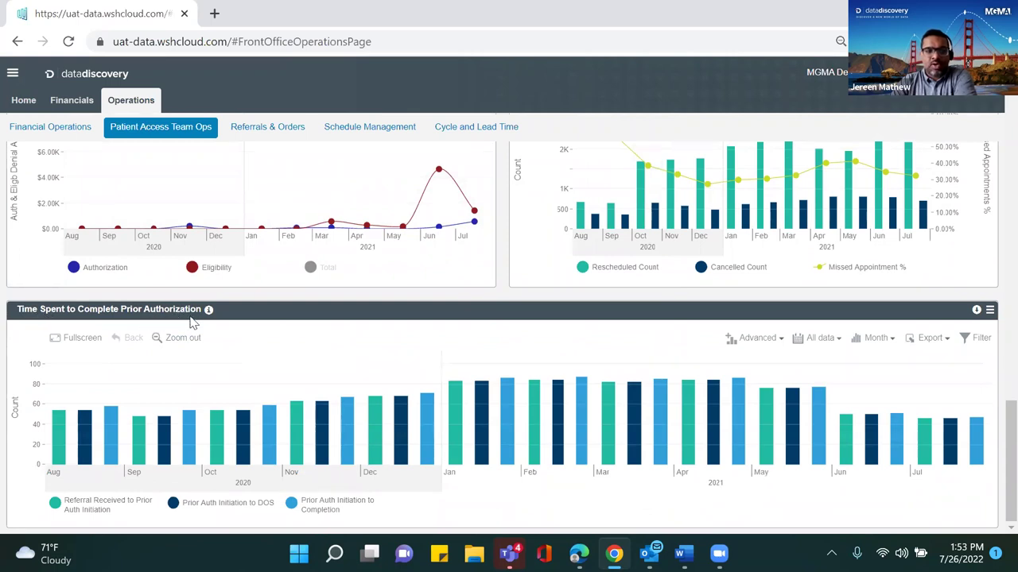
pyautogui.scroll(5, 256, 334)
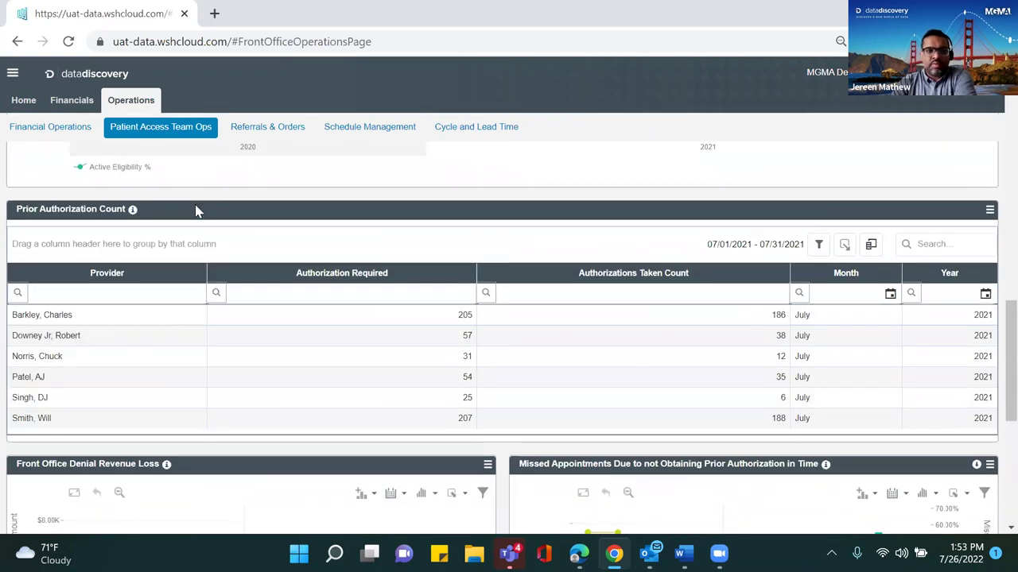
pyautogui.click(266, 132)
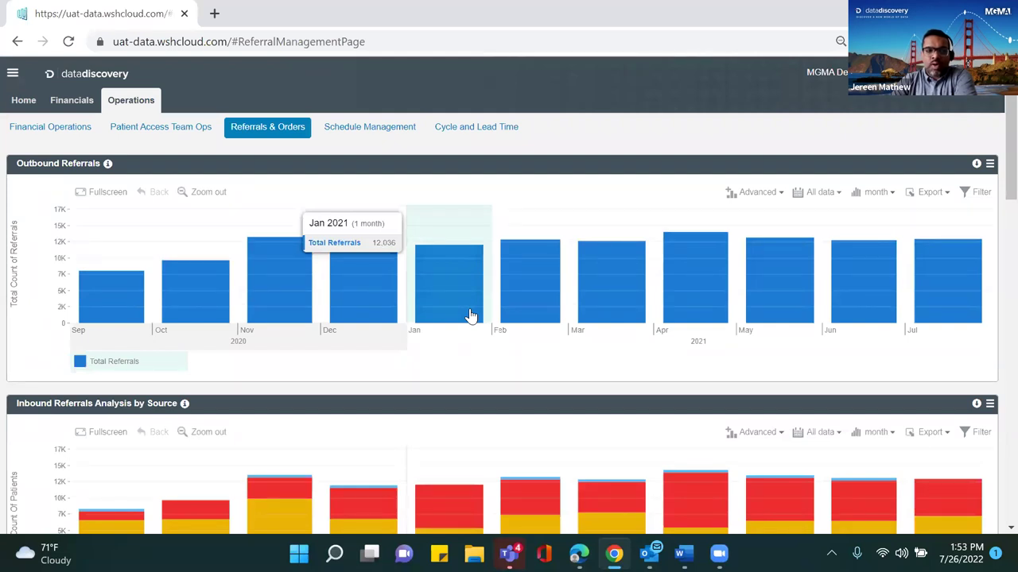
pyautogui.scroll(-2, 470, 315)
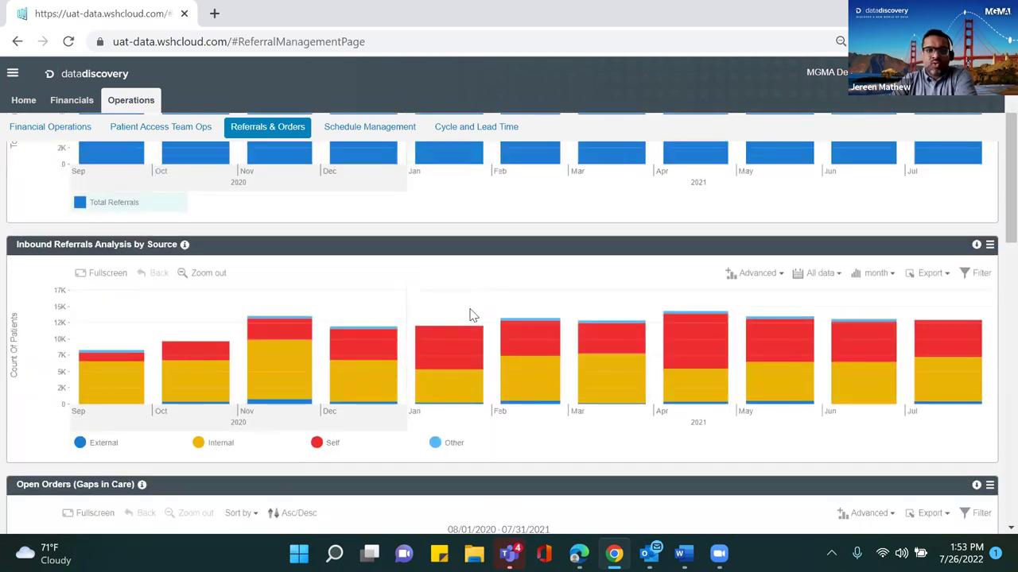
pyautogui.scroll(2, 470, 316)
pyautogui.scroll(-2, 470, 313)
pyautogui.scroll(-2, 466, 307)
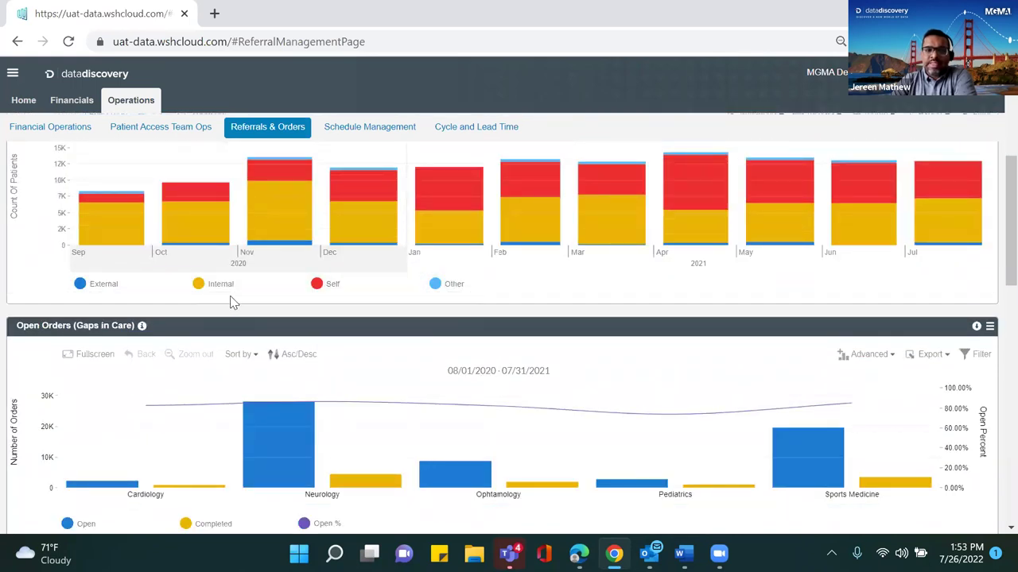
pyautogui.scroll(1, 230, 301)
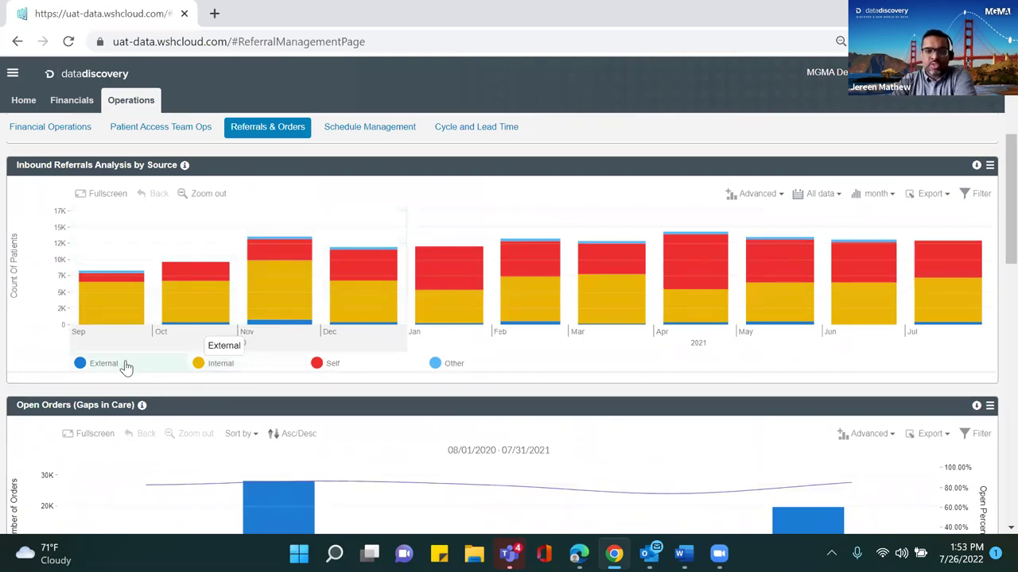
pyautogui.scroll(-2, 324, 368)
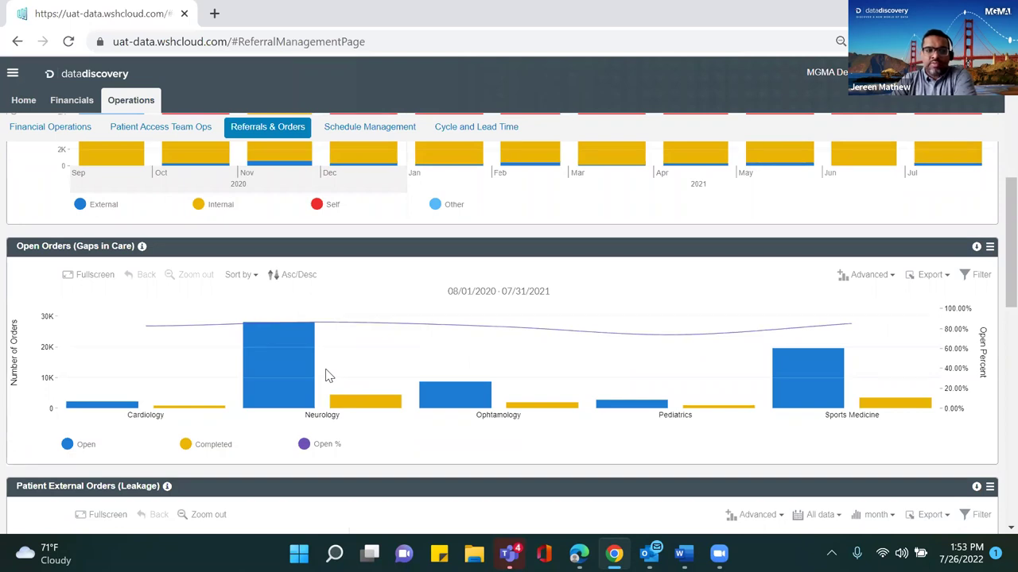
pyautogui.scroll(-1, 328, 376)
pyautogui.scroll(-1, 325, 374)
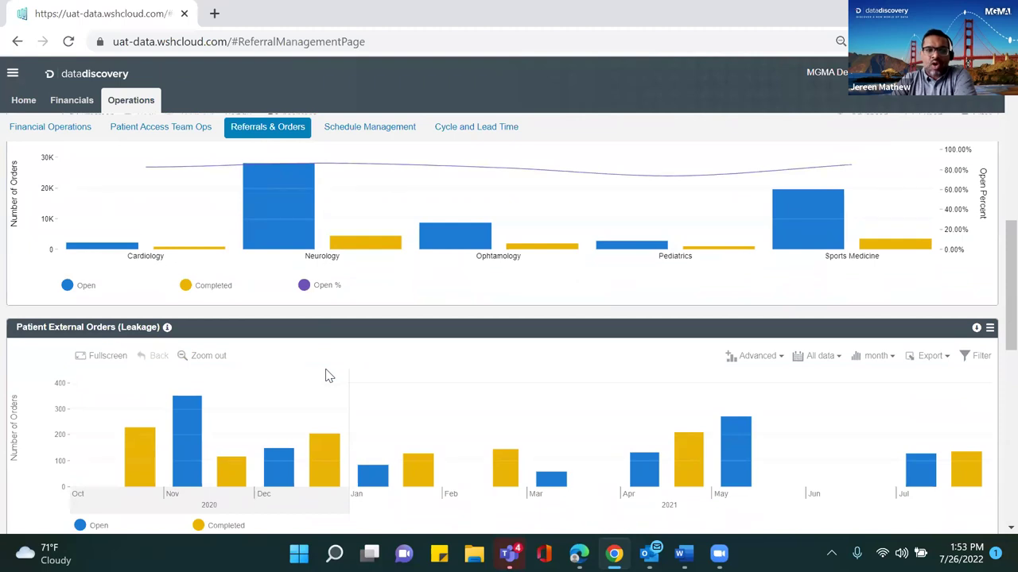
# Scroll through Patient External Orders, Referring Physician Analysis and the 91-order Provider Orders table.
pyautogui.moveTo(771, 246)
pyautogui.scroll(-1, 464, 312)
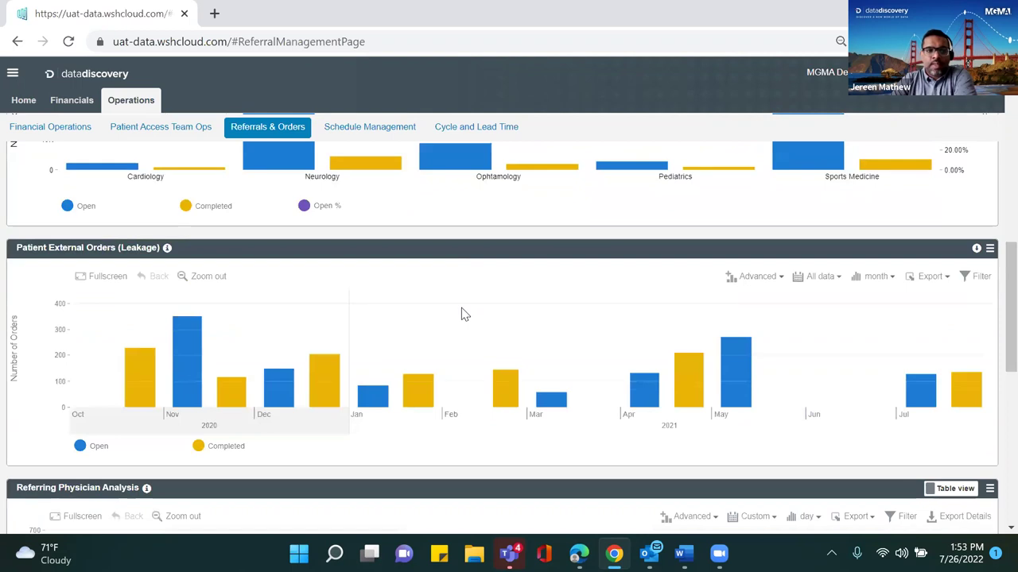
pyautogui.scroll(-2, 464, 312)
pyautogui.scroll(1, 463, 311)
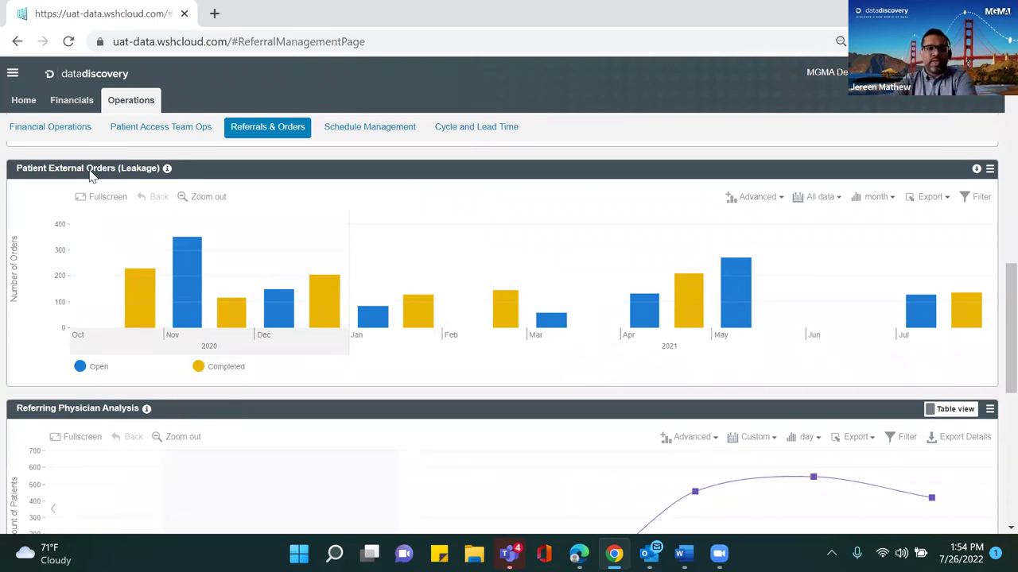
pyautogui.moveTo(181, 248)
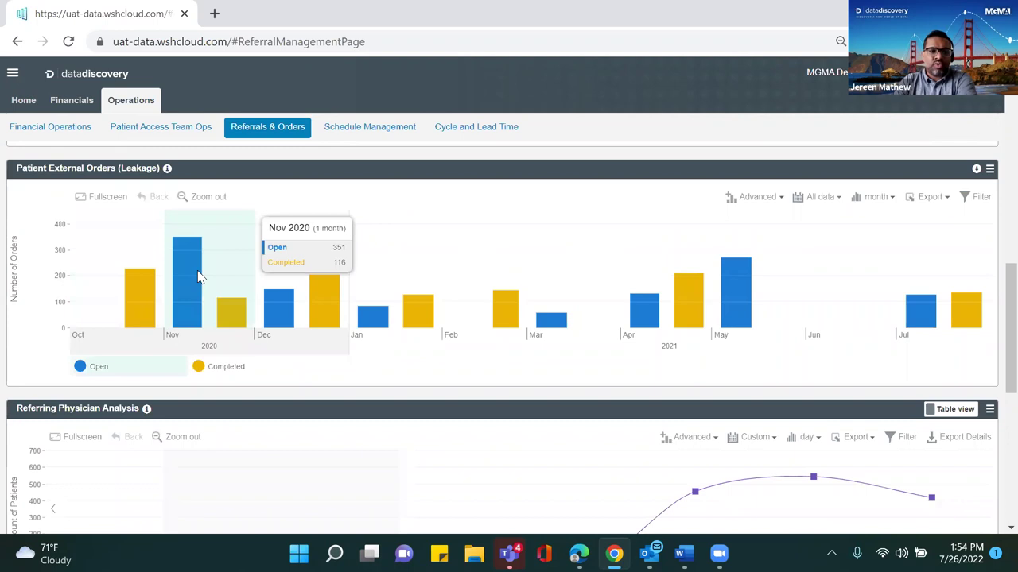
pyautogui.scroll(-1, 199, 277)
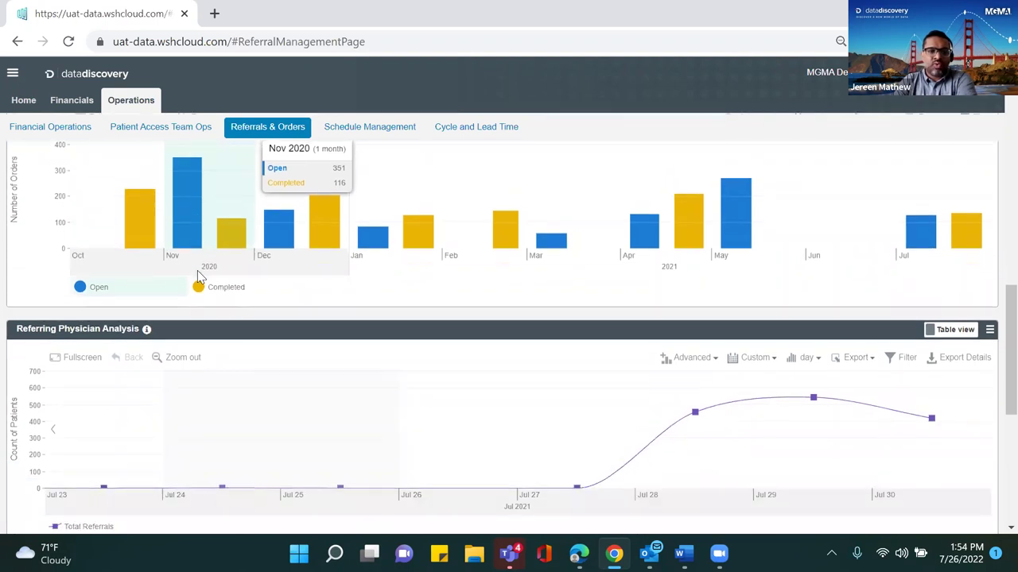
pyautogui.scroll(-1, 197, 272)
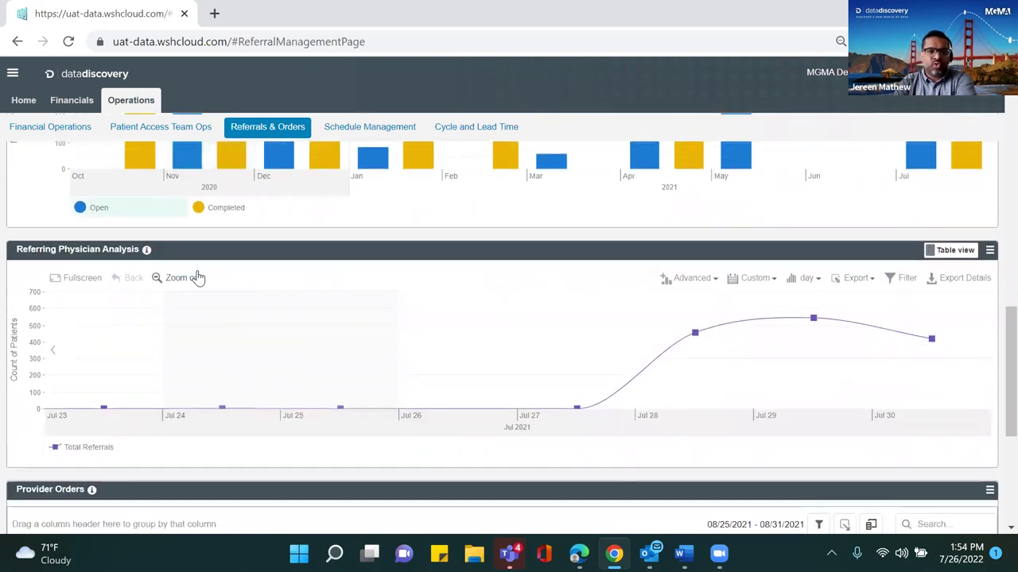
pyautogui.scroll(-1, 199, 276)
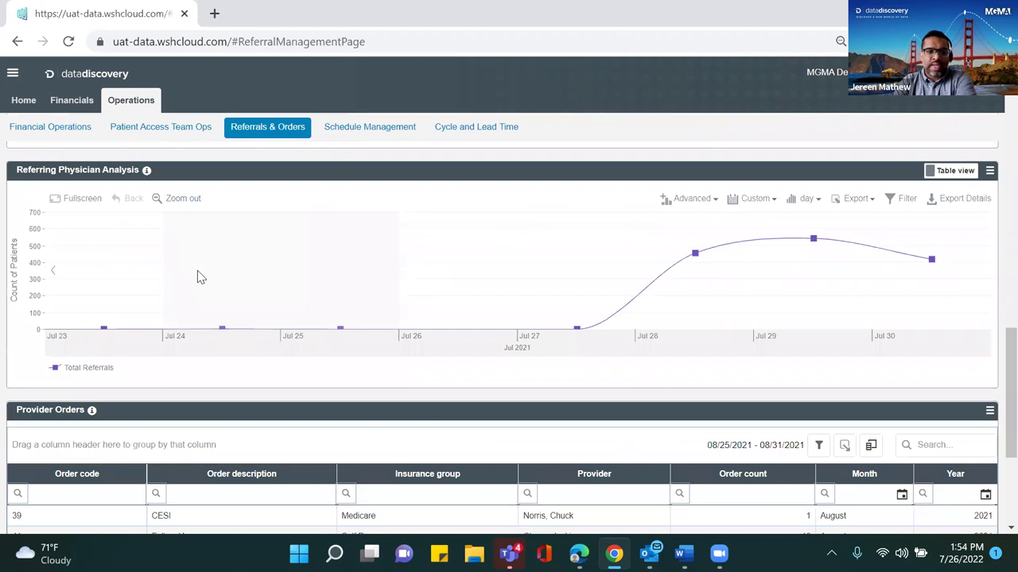
pyautogui.scroll(-3, 200, 275)
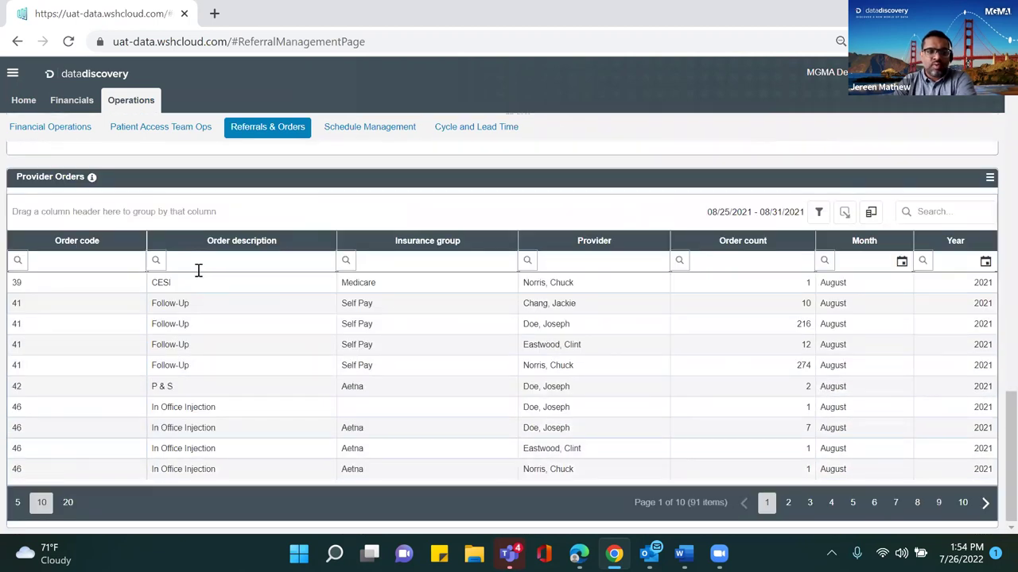
pyautogui.scroll(2, 200, 275)
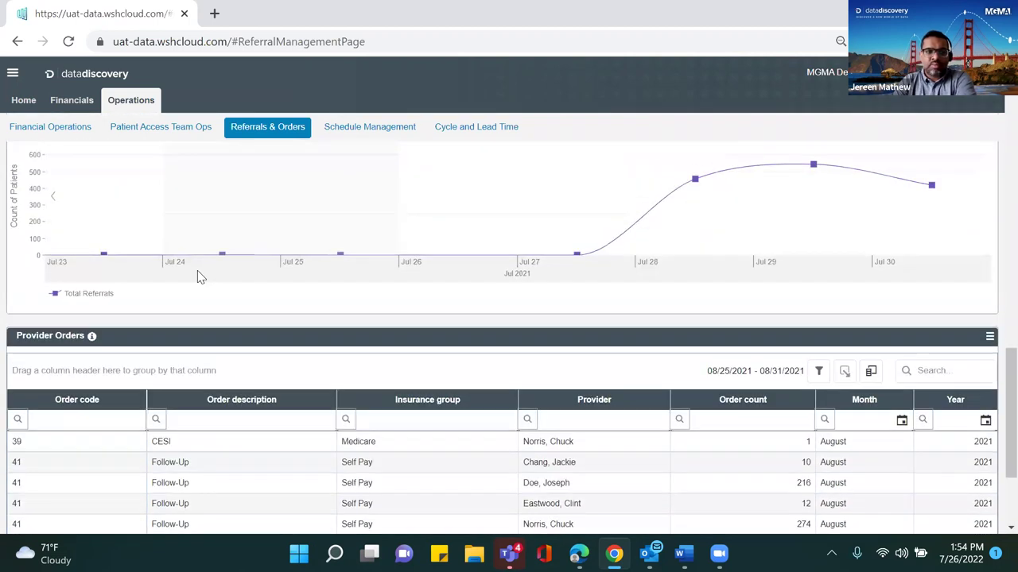
pyautogui.scroll(-1, 199, 276)
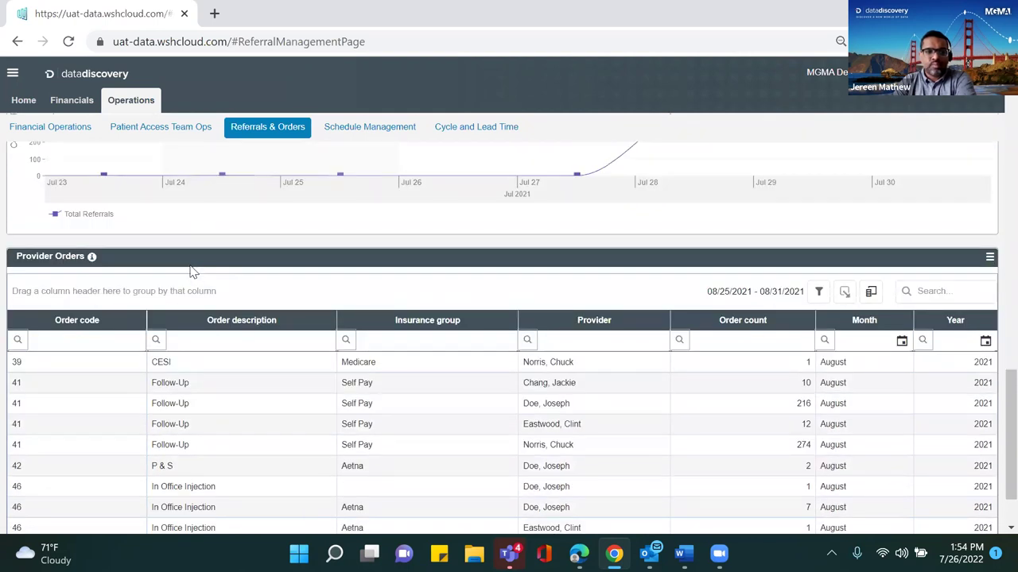
pyautogui.click(326, 133)
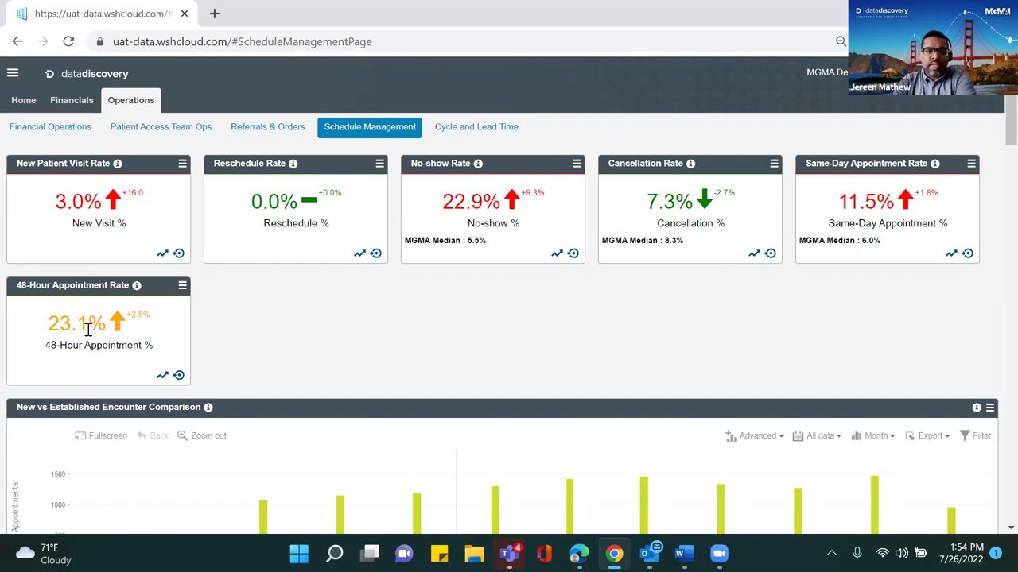
pyautogui.scroll(-3, 59, 334)
pyautogui.scroll(-1, 59, 340)
pyautogui.scroll(-1, 59, 340)
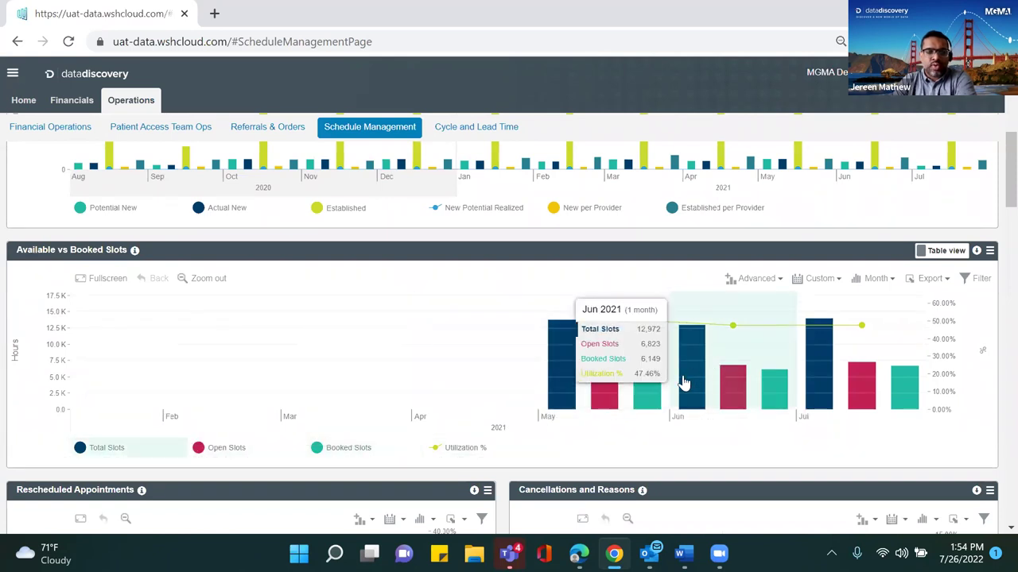
pyautogui.scroll(-1, 684, 382)
pyautogui.scroll(-1, 683, 383)
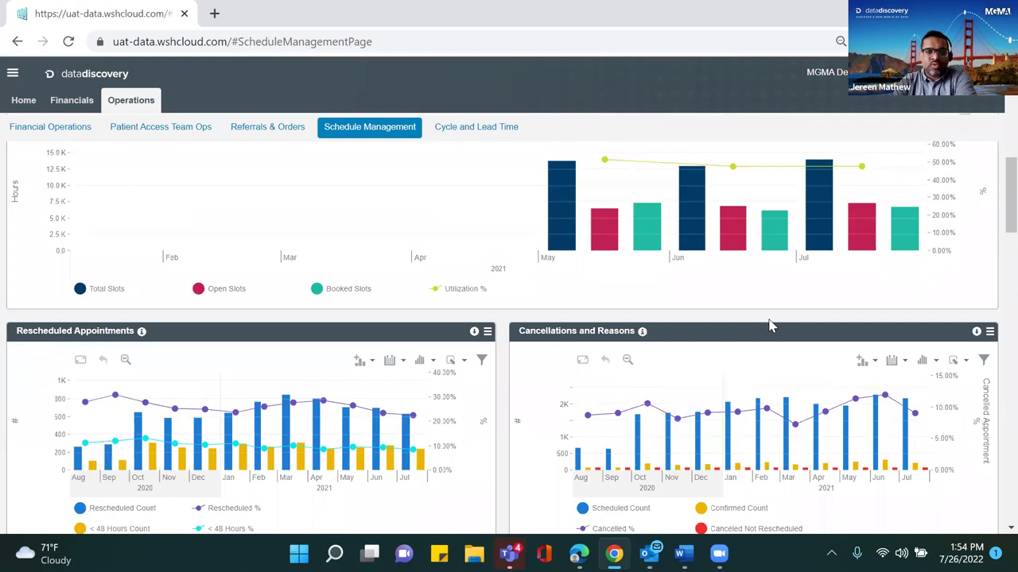
# Drill the December 2020 Cancellations and Reasons bar by Cancellation Reason, sorted smallest first.
pyautogui.scroll(-2, 779, 329)
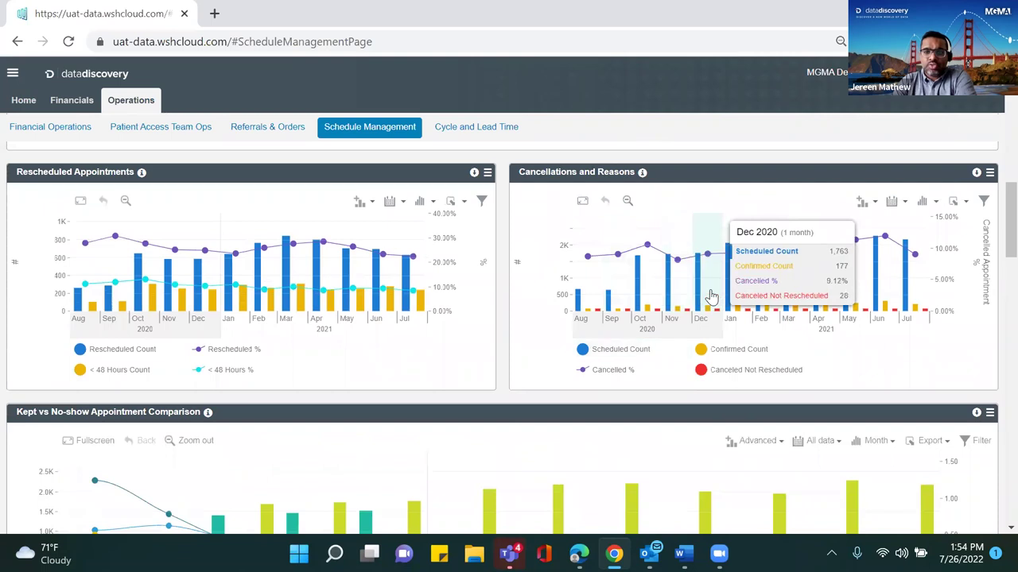
pyautogui.click(700, 280)
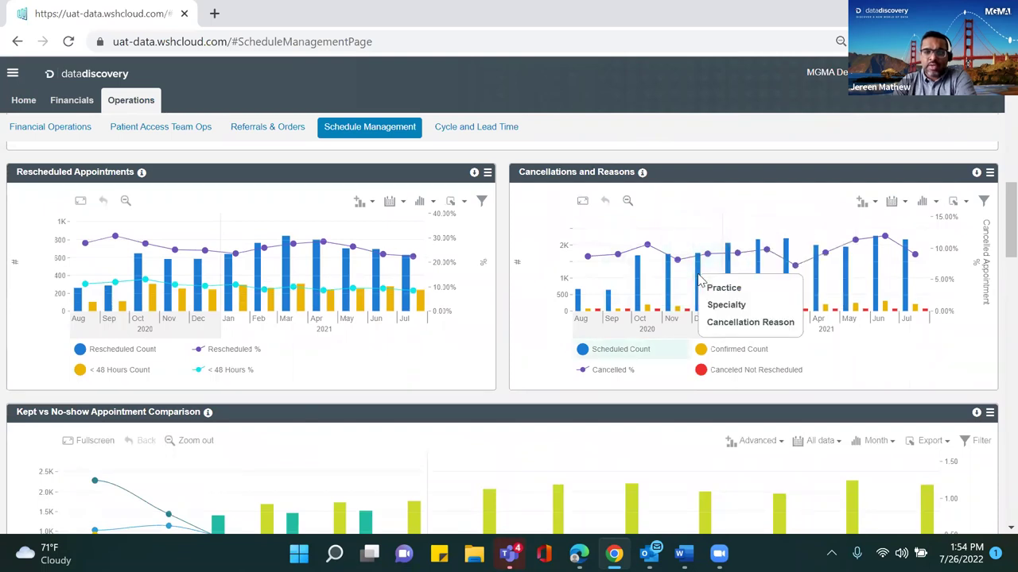
pyautogui.click(730, 323)
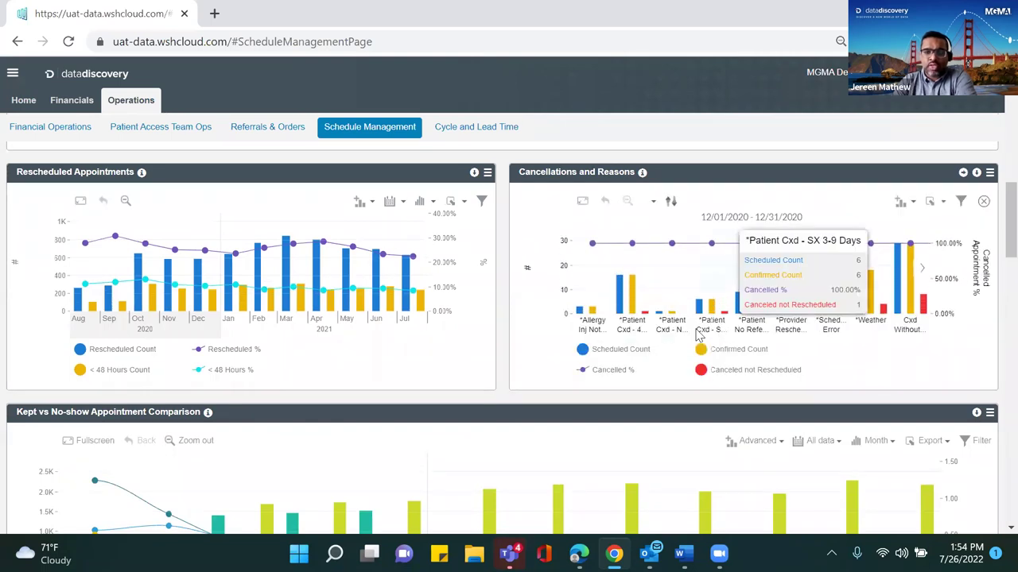
pyautogui.click(671, 202)
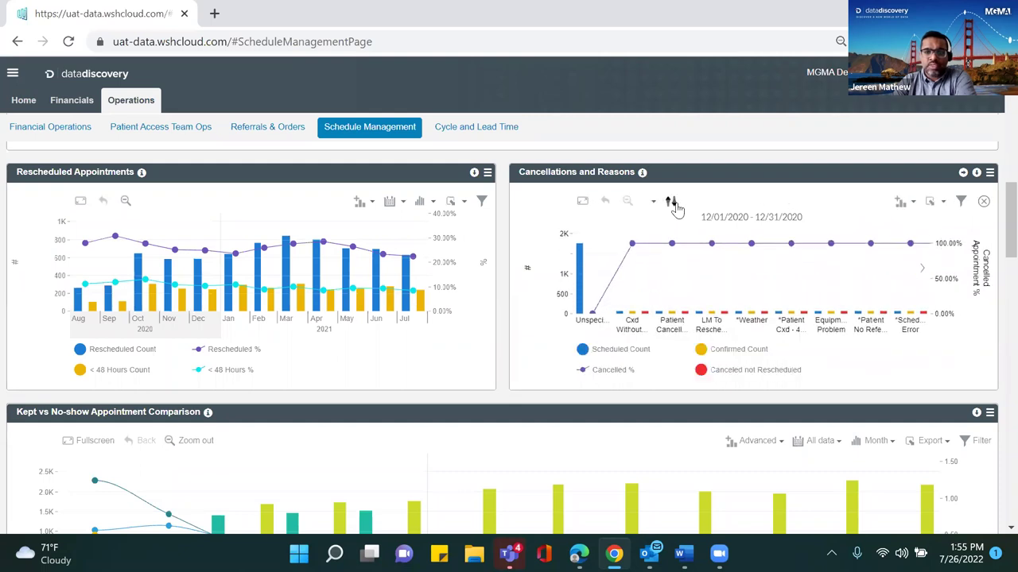
pyautogui.click(670, 201)
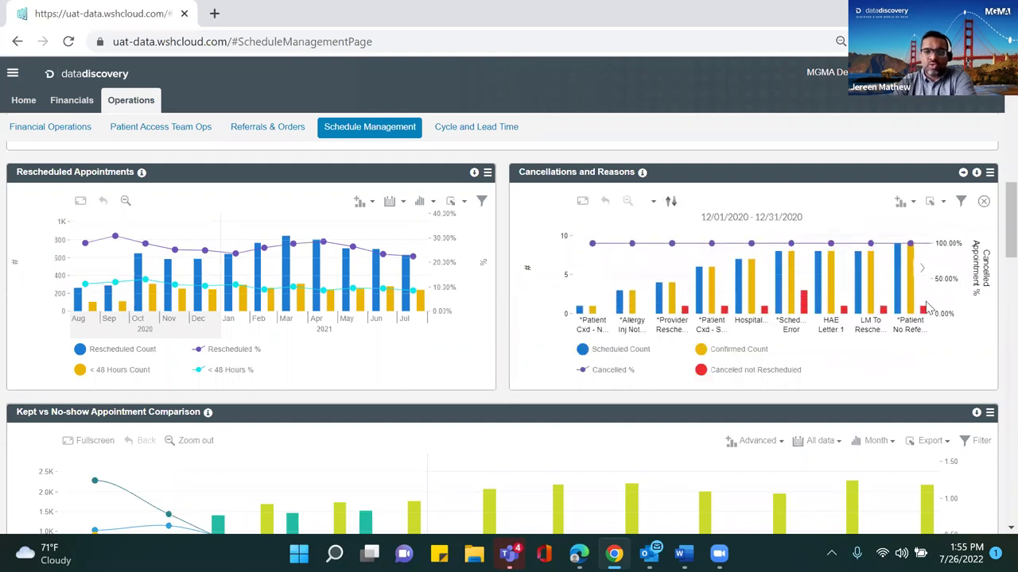
pyautogui.scroll(-1, 538, 378)
pyautogui.scroll(-1, 538, 378)
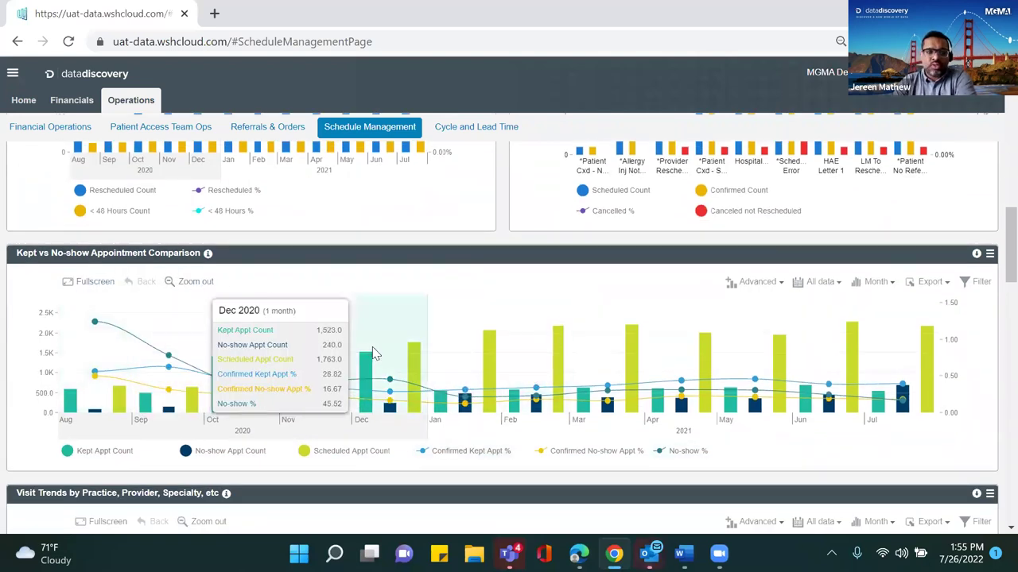
# Scroll through the Schedule Management charts down to the Visit Details table and back up.
pyautogui.scroll(-2, 377, 353)
pyautogui.scroll(-2, 376, 353)
pyautogui.scroll(-2, 377, 353)
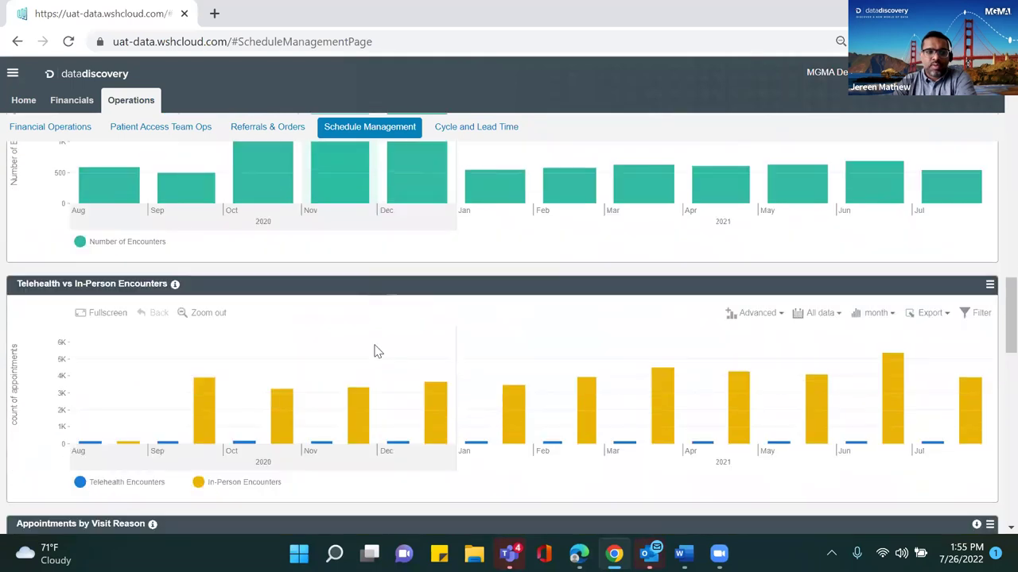
pyautogui.scroll(-1, 377, 353)
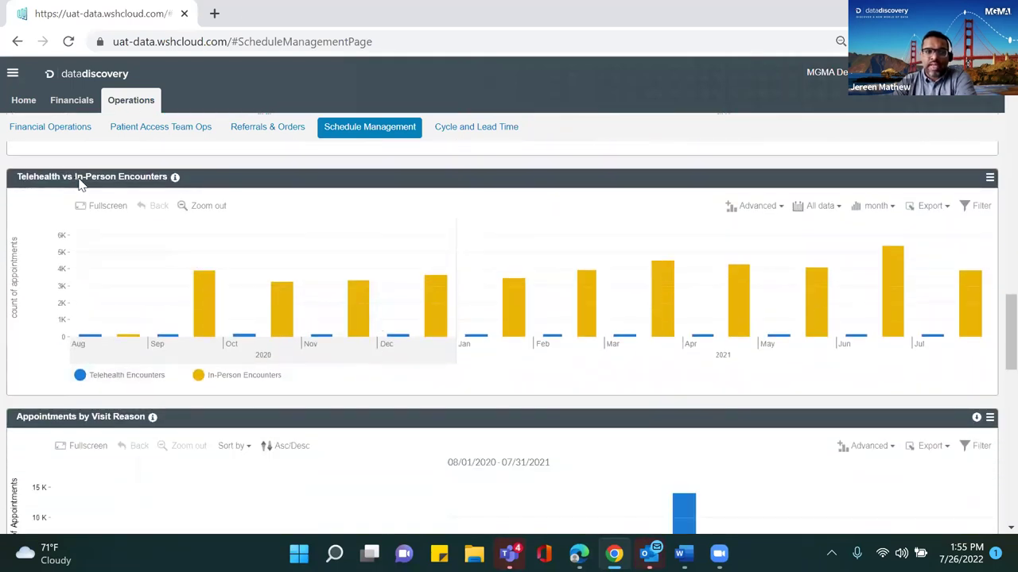
pyautogui.scroll(-4, 203, 372)
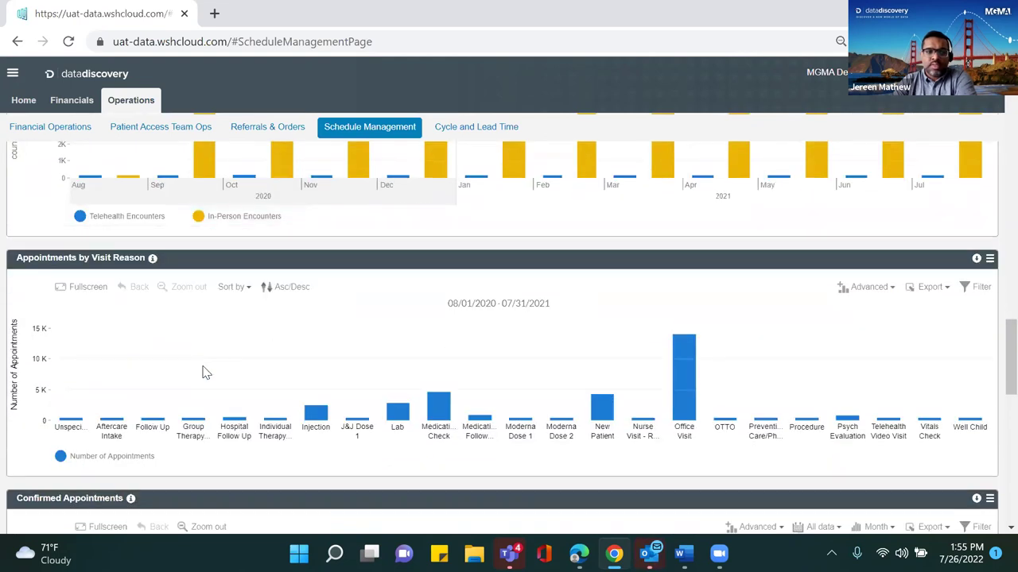
pyautogui.scroll(-5, 204, 372)
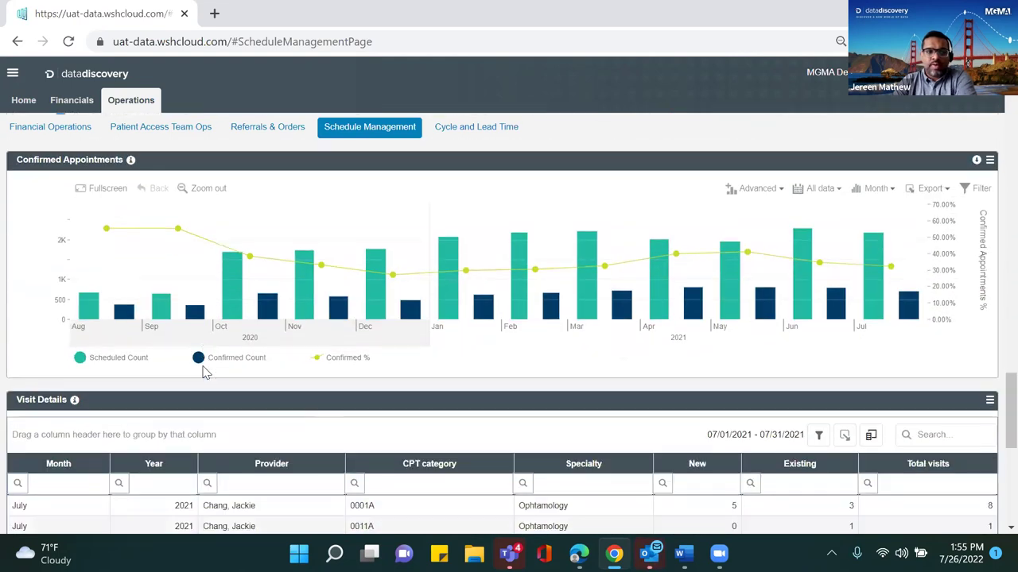
pyautogui.scroll(-3, 204, 372)
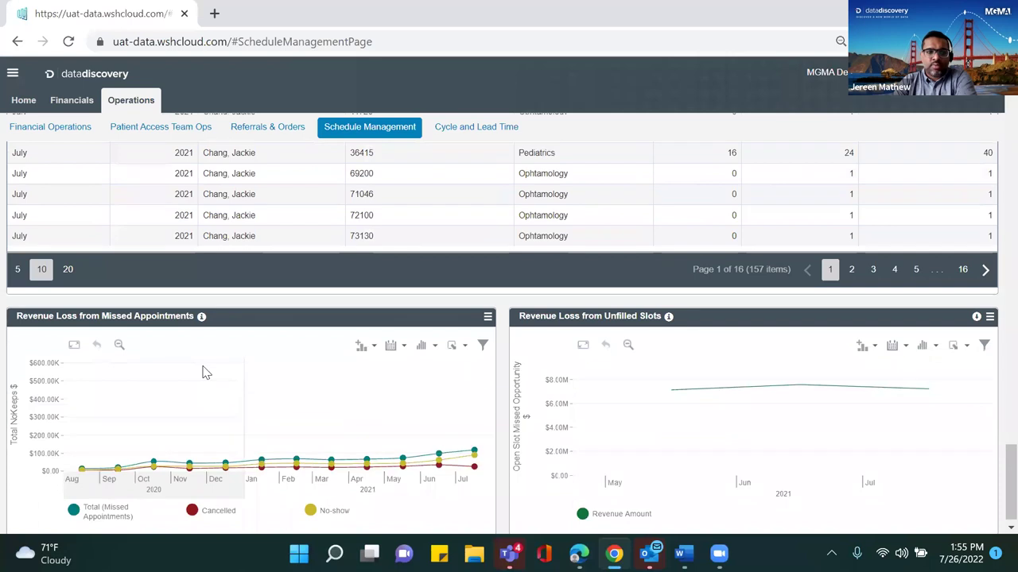
pyautogui.scroll(-1, 205, 368)
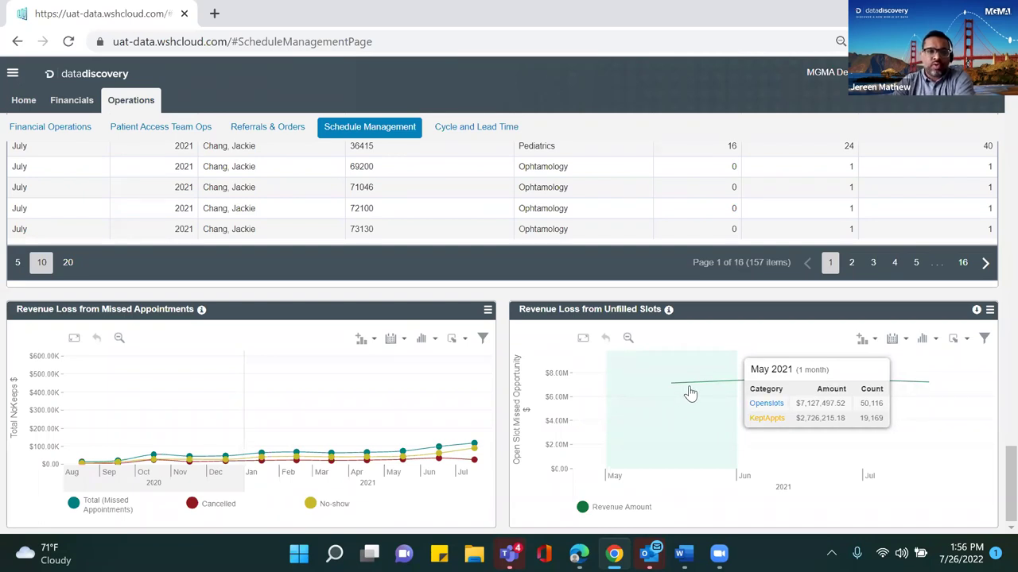
pyautogui.scroll(5, 538, 204)
# Open Cycle and Lead Time and scroll past the KPI tiles to the Schedule Lead Time chart.
pyautogui.click(477, 135)
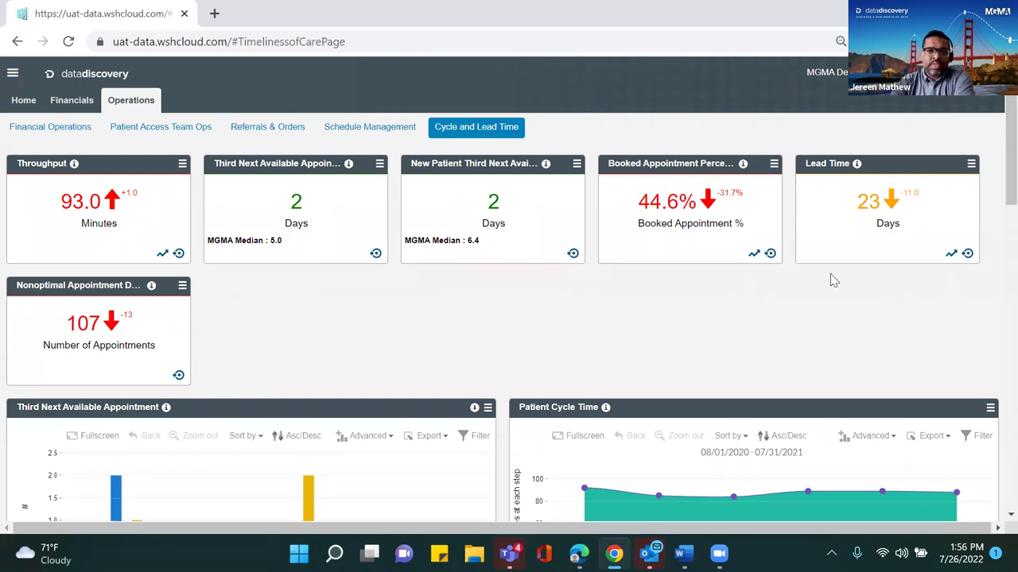
pyautogui.scroll(-1, 424, 333)
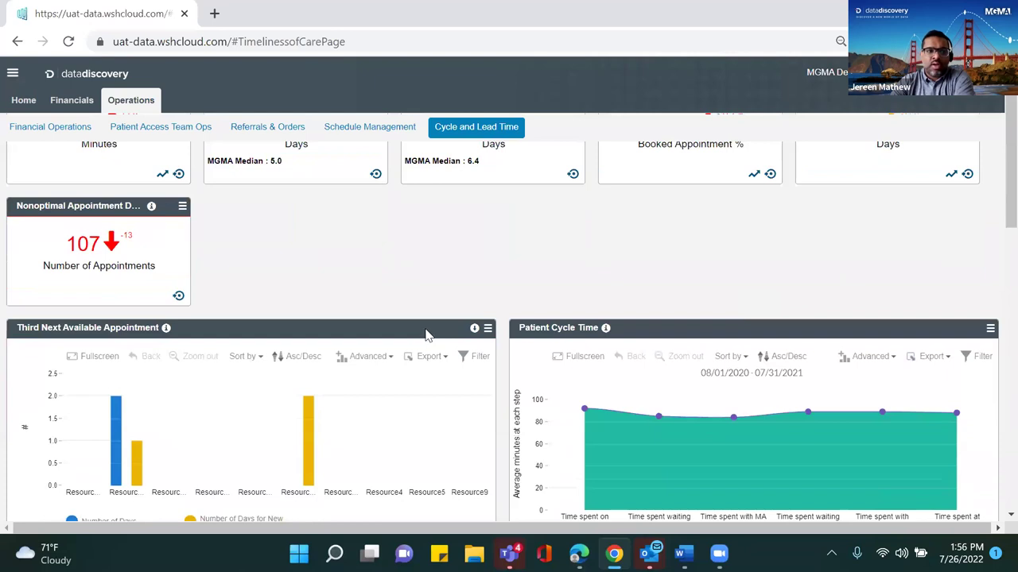
pyautogui.scroll(-1, 425, 333)
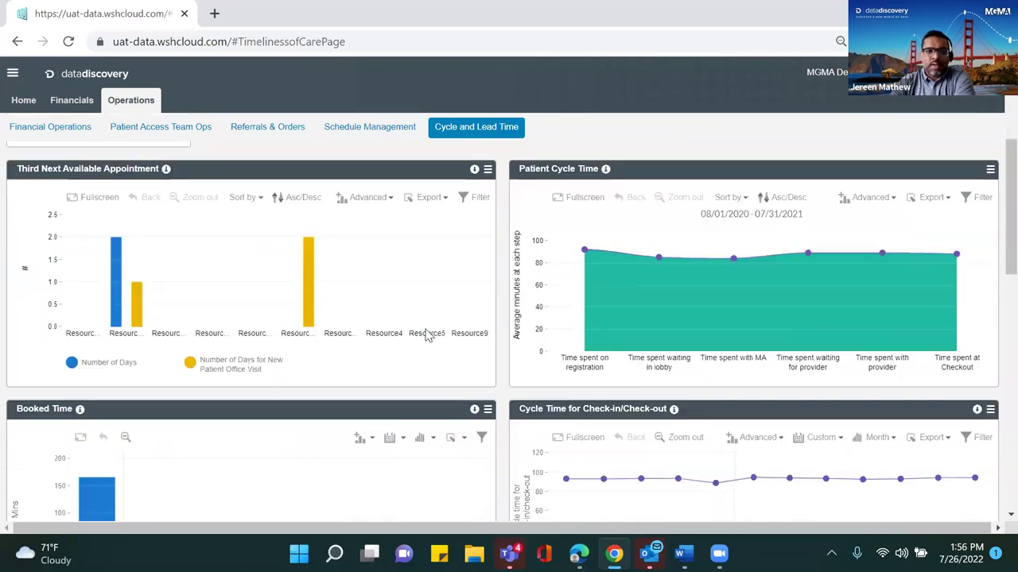
pyautogui.scroll(-1, 425, 334)
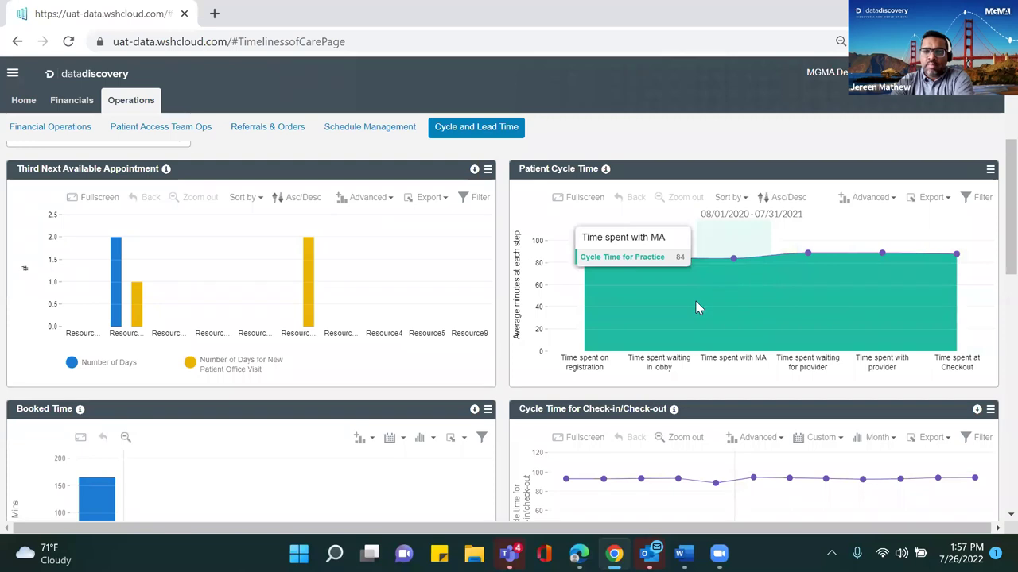
pyautogui.scroll(-4, 656, 335)
# Expand the first provider in the Actual vs Scheduled Appointment Duration table into its locations.
pyautogui.scroll(-3, 656, 335)
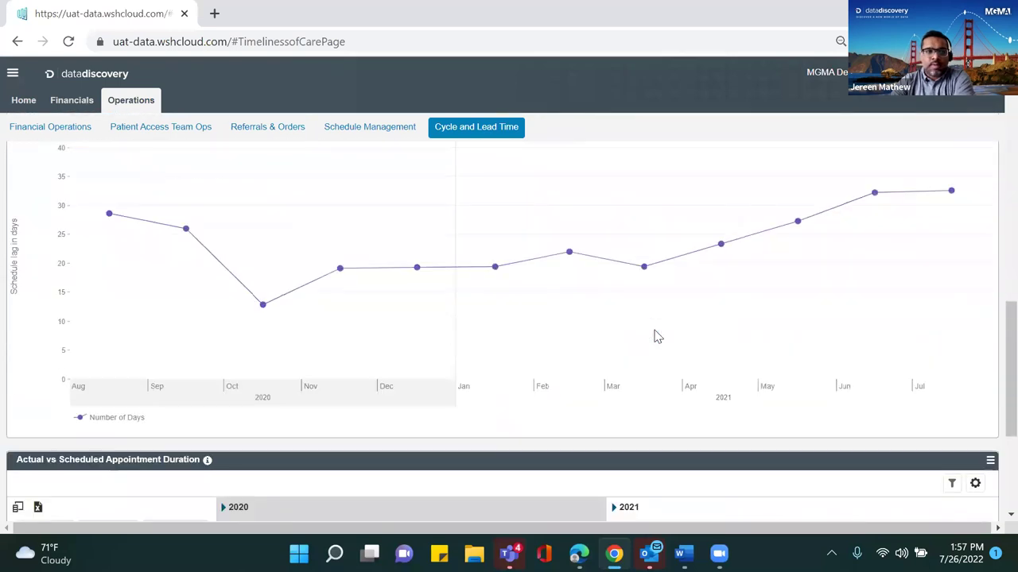
pyautogui.scroll(-4, 656, 335)
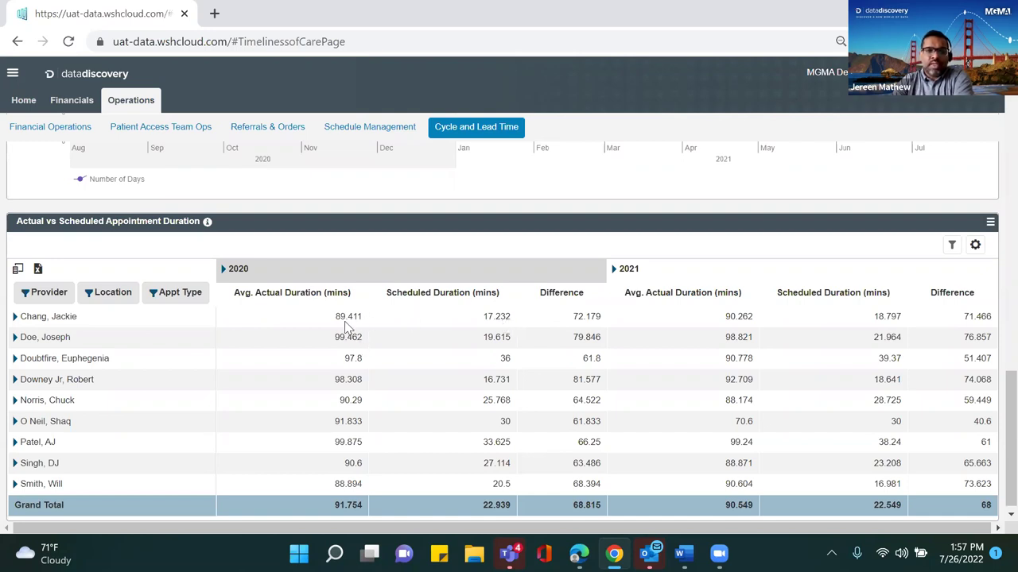
pyautogui.click(15, 317)
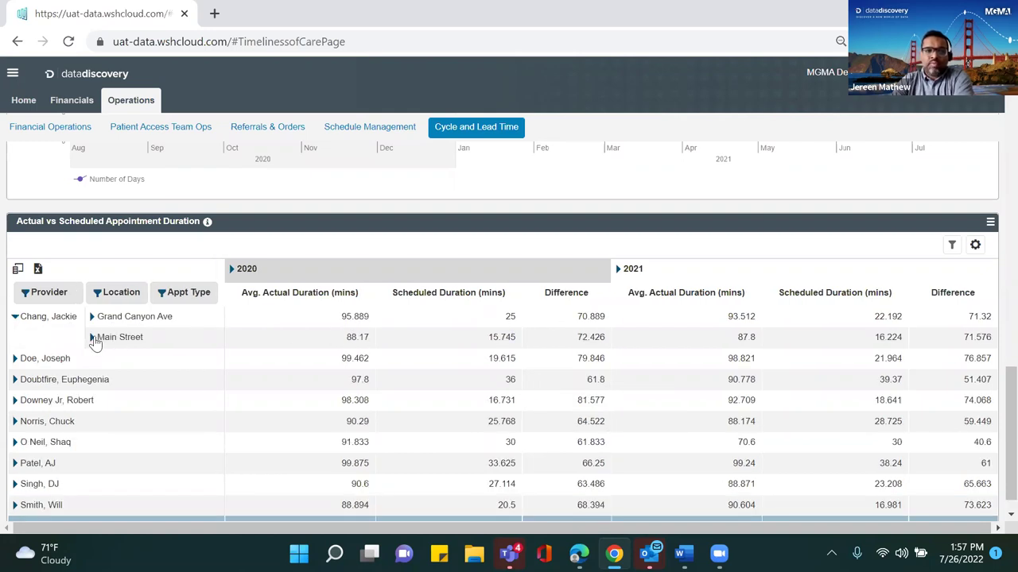
pyautogui.scroll(-1, 251, 372)
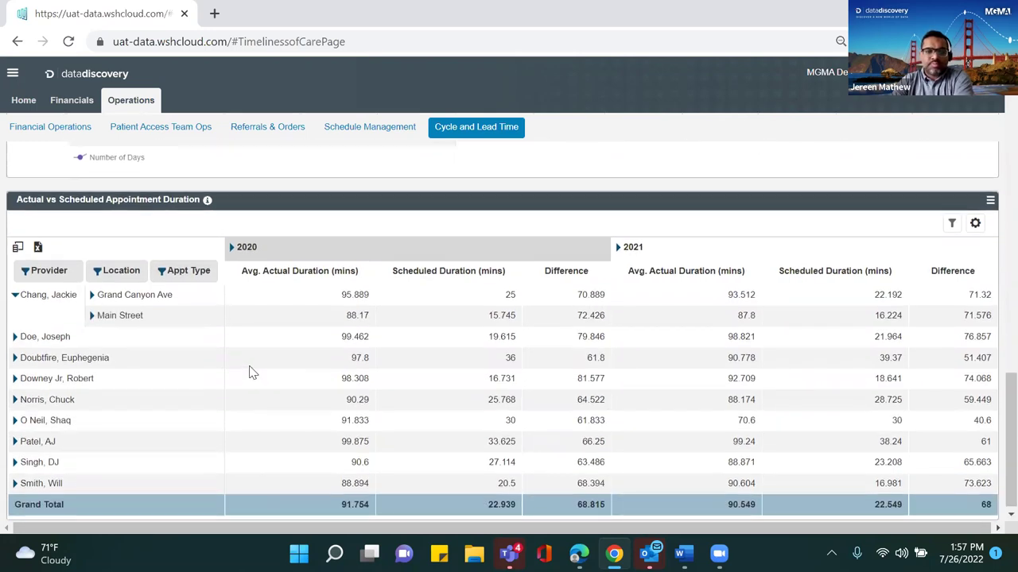
pyautogui.scroll(15, 250, 372)
pyautogui.scroll(2, 246, 364)
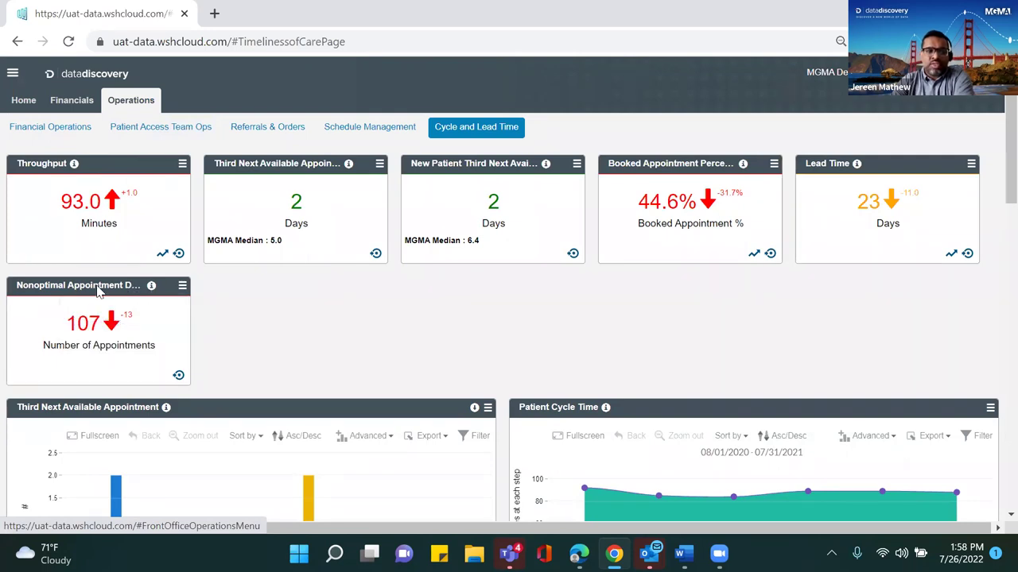
# Return to the Home dashboard and review the Charges Liquidated by Date of Service chart.
pyautogui.click(25, 107)
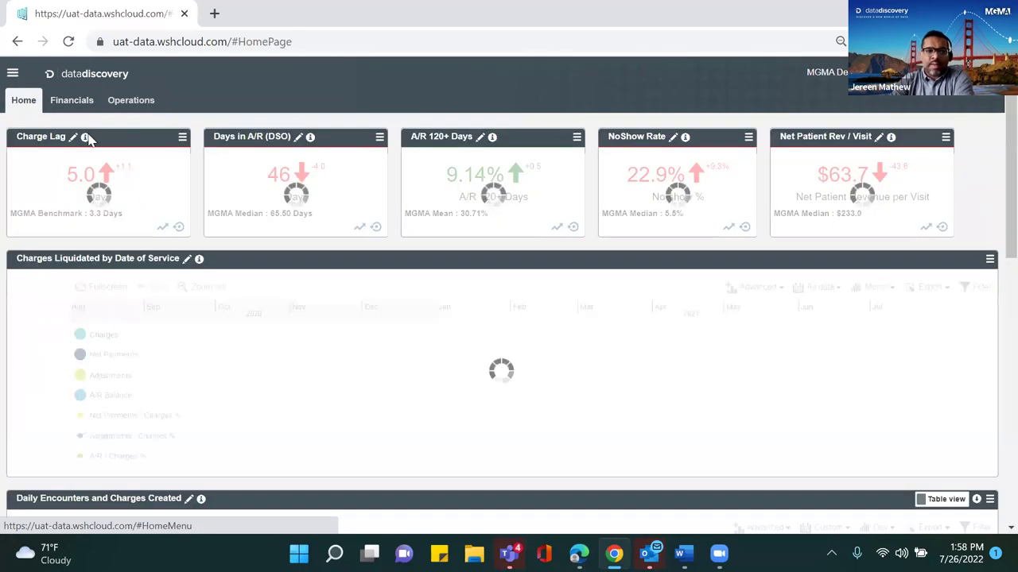
pyautogui.moveTo(87, 137)
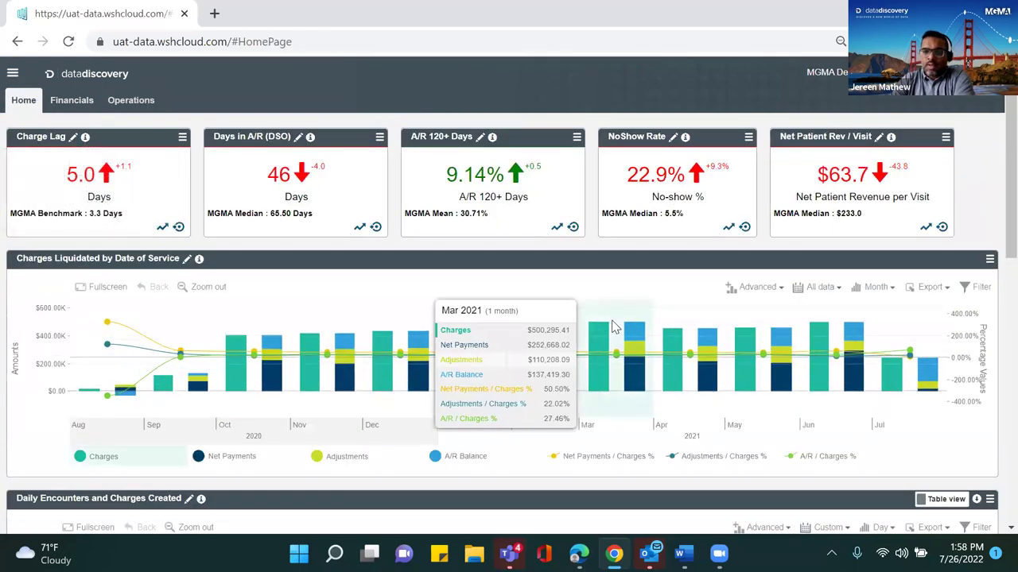